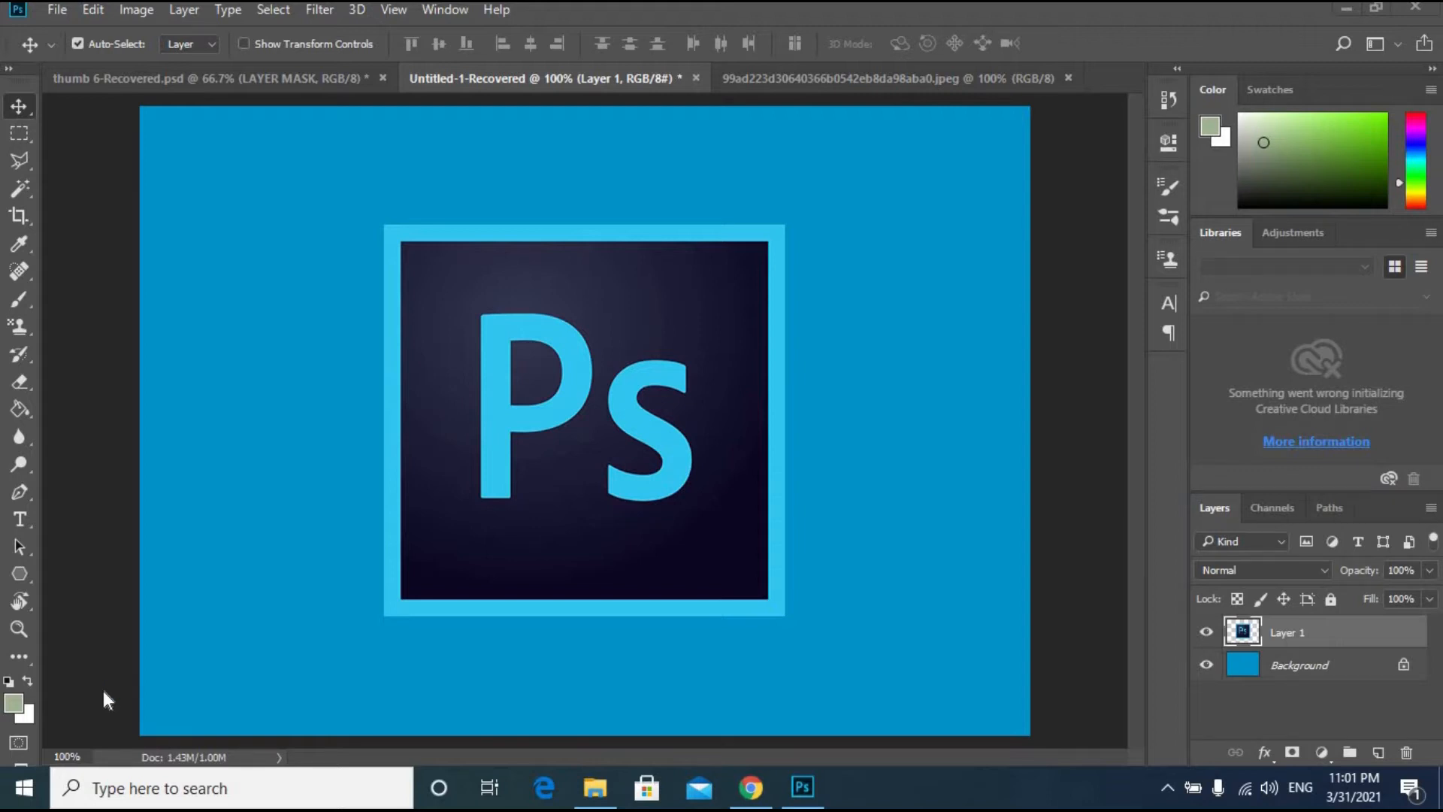
# Step: Start a free transform on the Ps logo layer and rotate the logo slightly, by about -0.17°
pyautogui.click(418, 625)
pyautogui.click(552, 373)
pyautogui.hotkey('ctrl', 't')
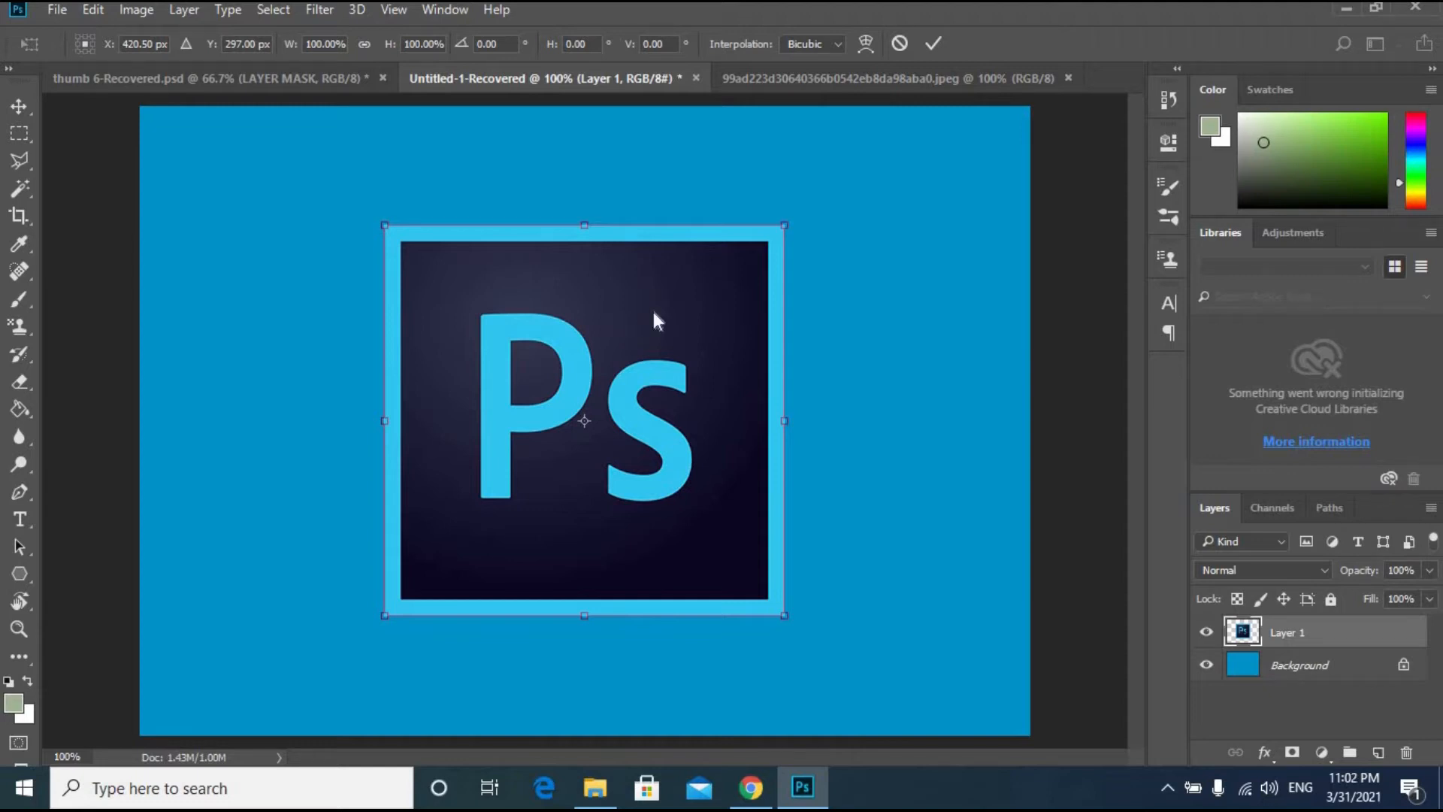
pyautogui.rightClick(654, 320)
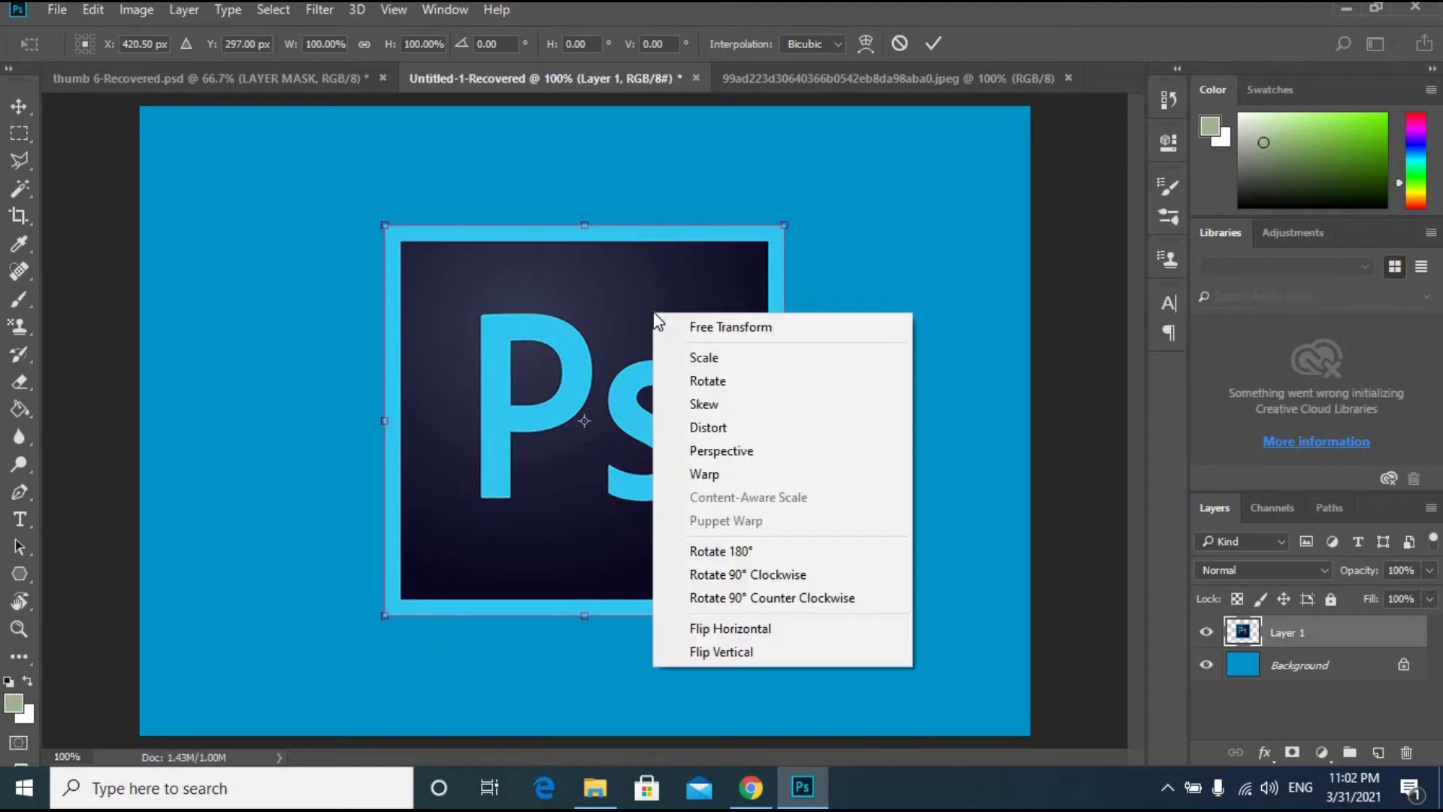
pyautogui.click(679, 361)
pyautogui.click(768, 324)
pyautogui.moveTo(825, 245); pyautogui.dragTo(837, 215)
# Step: Skew the Ps logo by lowering its upper-right corner and raising its lower-left corner slightly, and apply the transform
pyautogui.rightClick(717, 274)
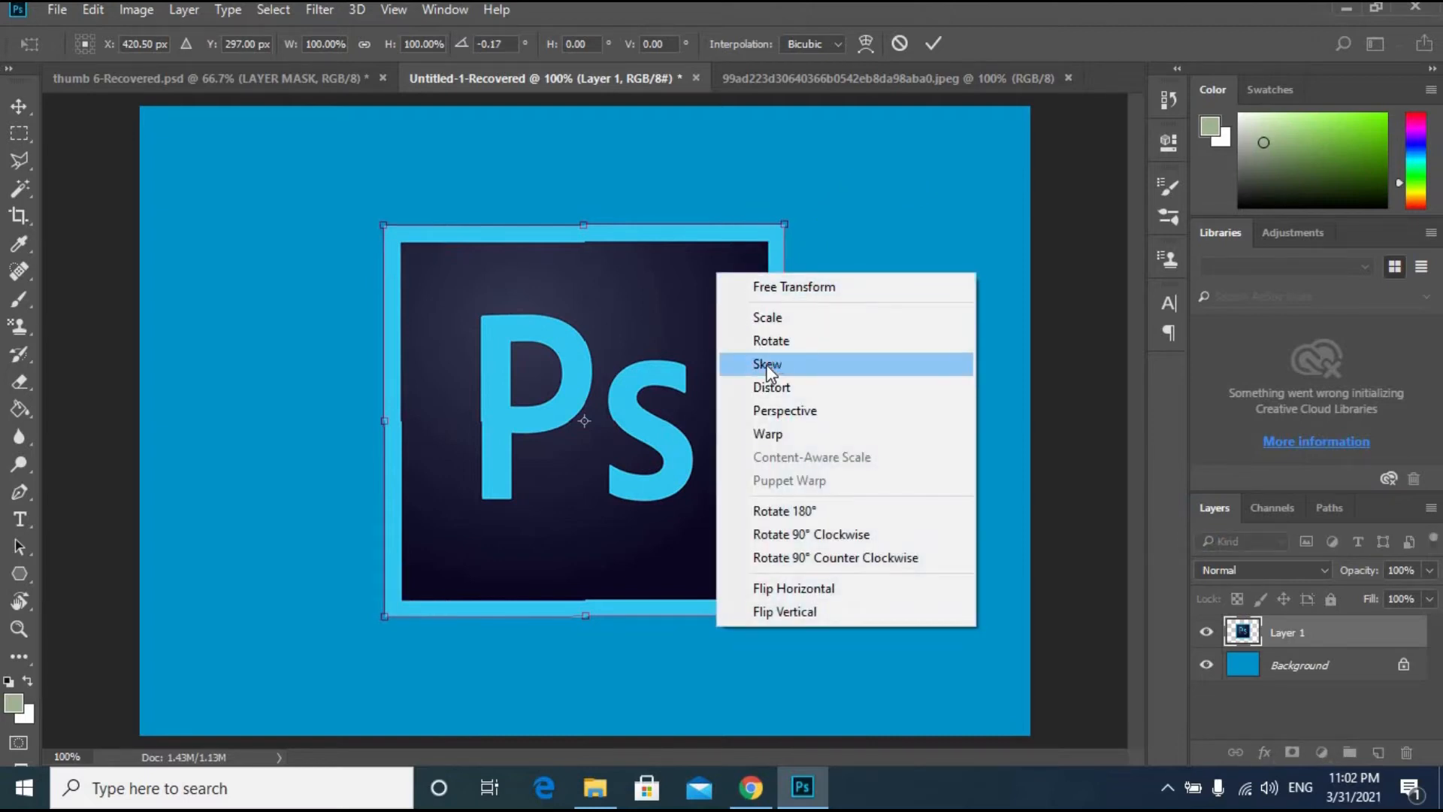
pyautogui.click(767, 366)
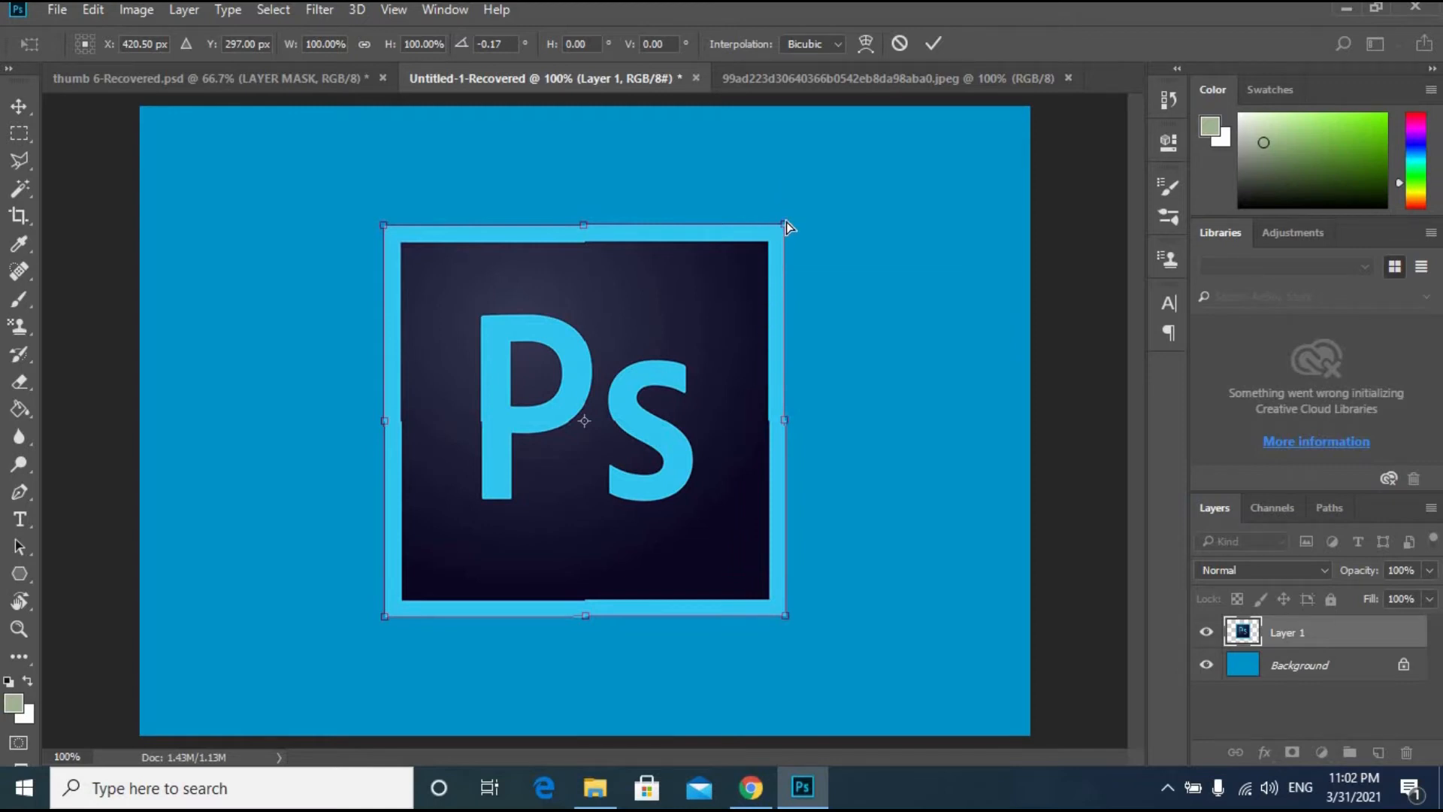
pyautogui.moveTo(786, 223); pyautogui.dragTo(782, 295)
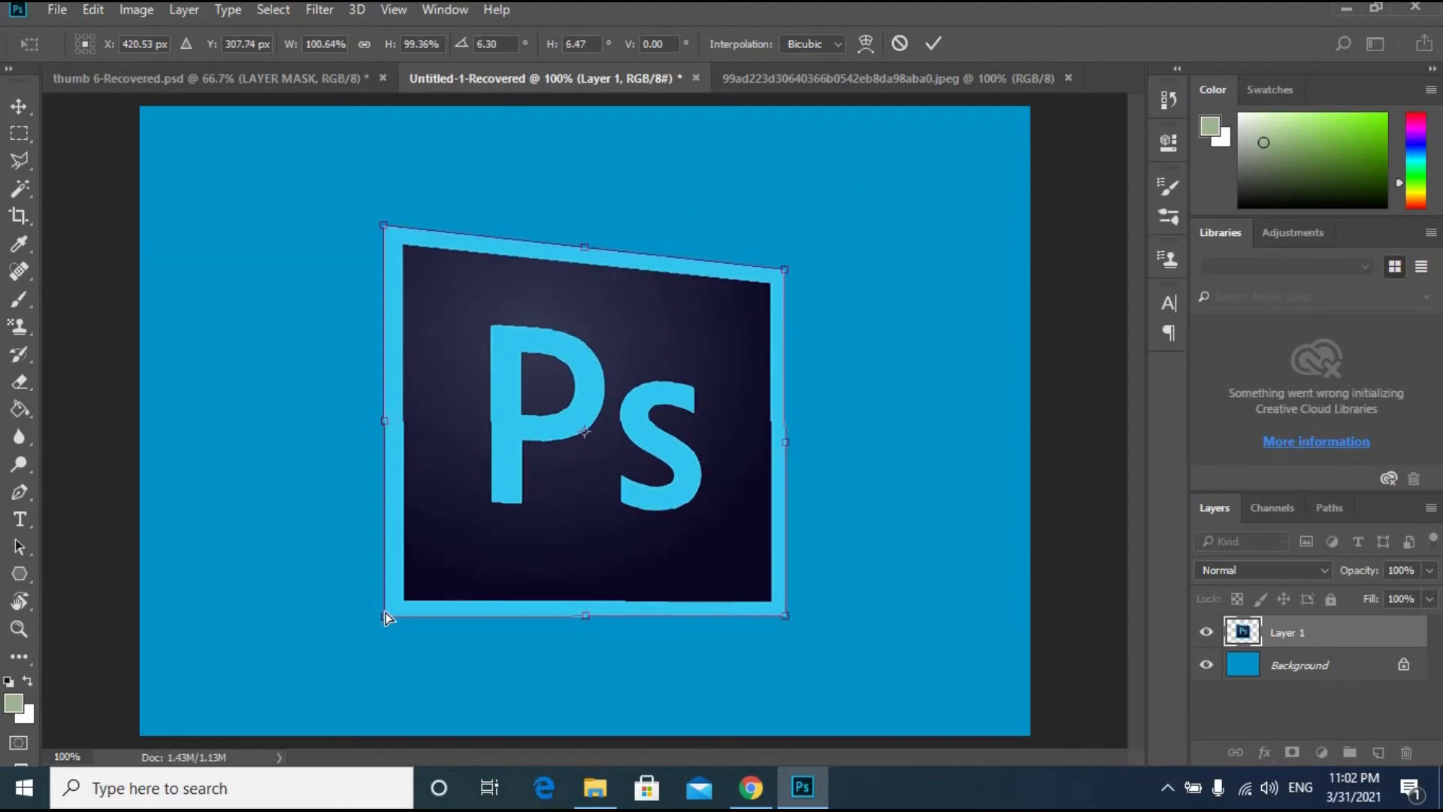
pyautogui.moveTo(386, 612)
pyautogui.mouseDown()
pyautogui.moveTo(507, 579)
pyautogui.moveTo(587, 520)
pyautogui.moveTo(415, 569)
pyautogui.moveTo(549, 541)
pyautogui.moveTo(579, 519)
pyautogui.moveTo(408, 577)
pyautogui.moveTo(415, 588)
pyautogui.moveTo(389, 601)
pyautogui.mouseUp()
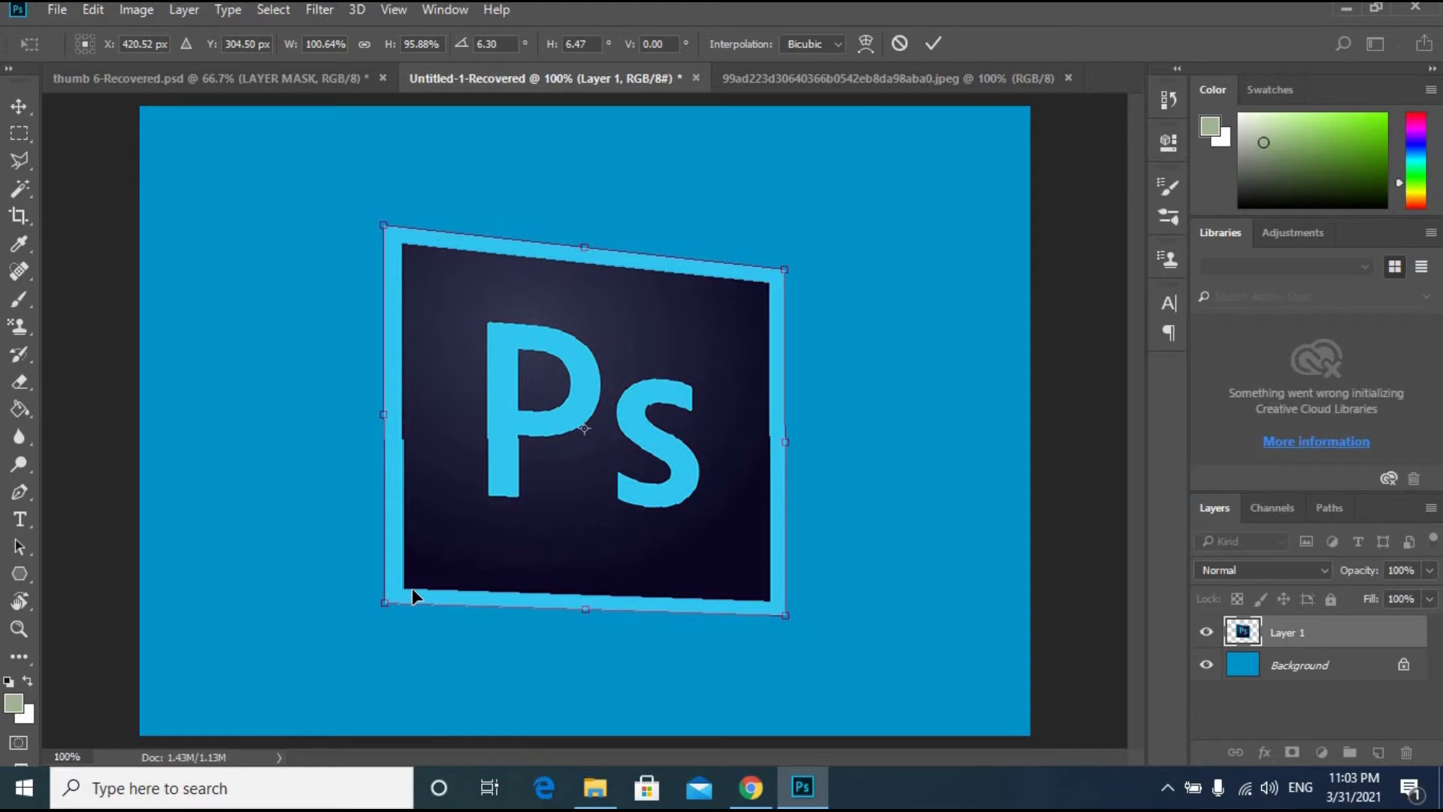
pyautogui.press('Return')
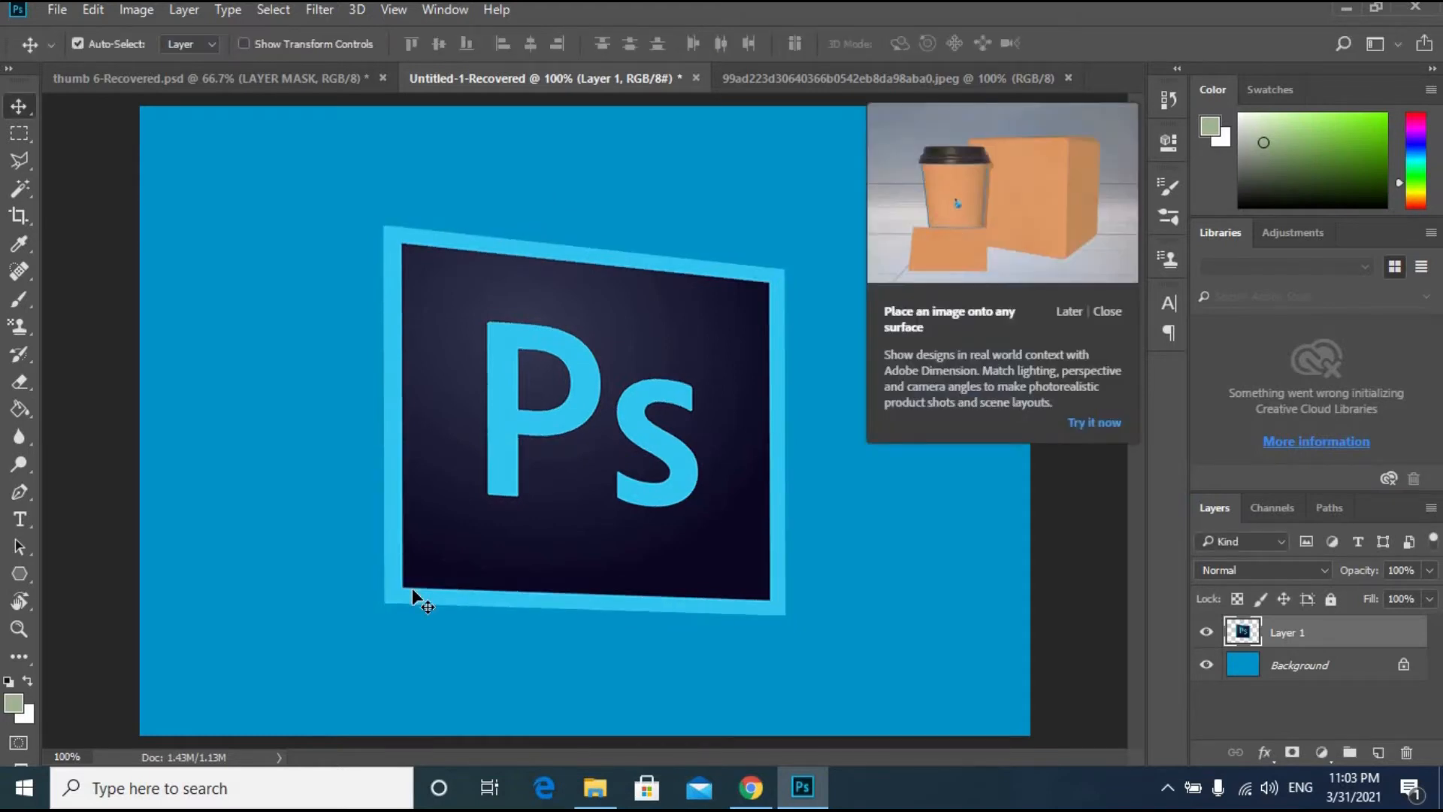
# Step: Open the top-view-book-mockup-with-coffee image from the PHOTOSHOP folder on the Desktop
pyautogui.click(58, 11)
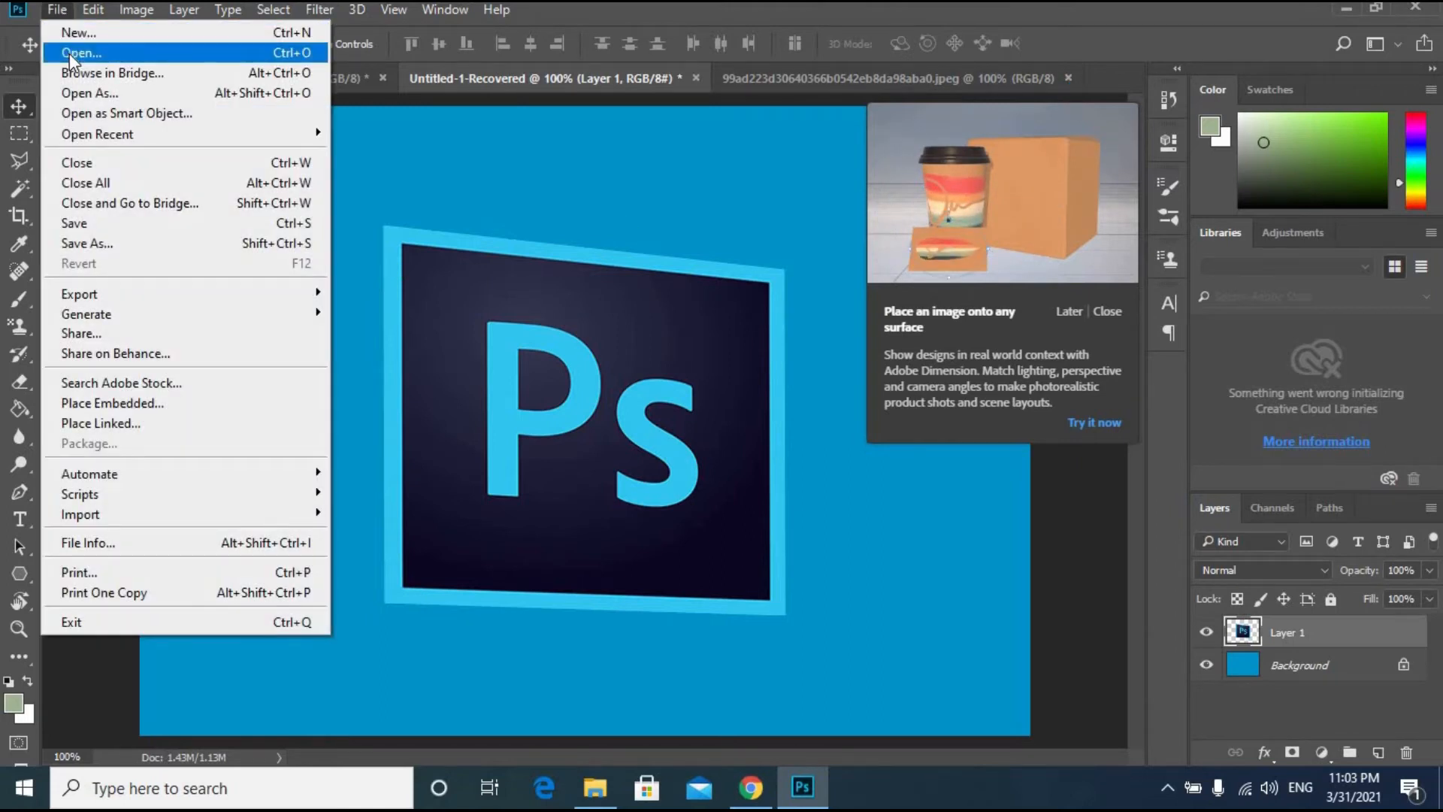
pyautogui.click(69, 54)
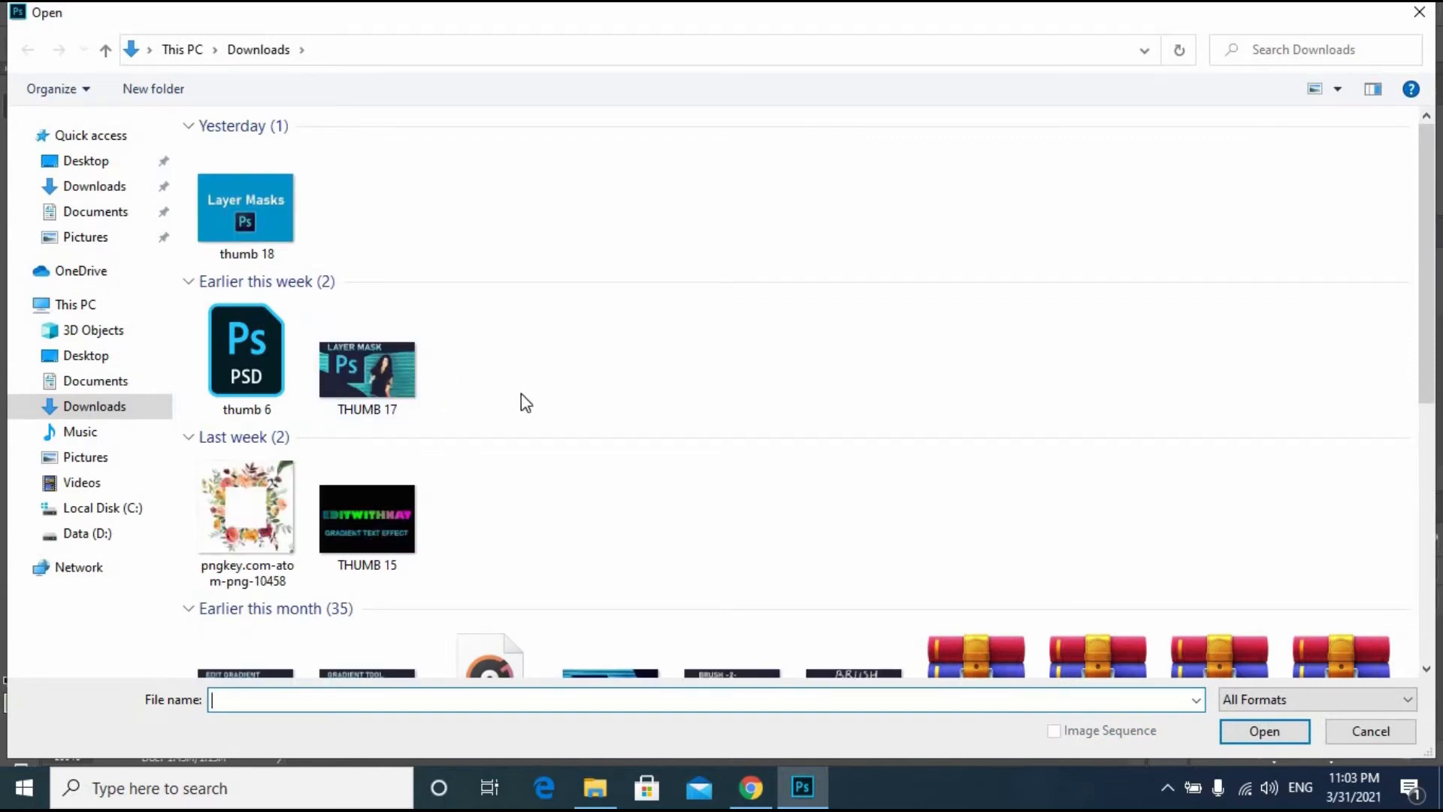
pyautogui.scroll(-5, 380, 354)
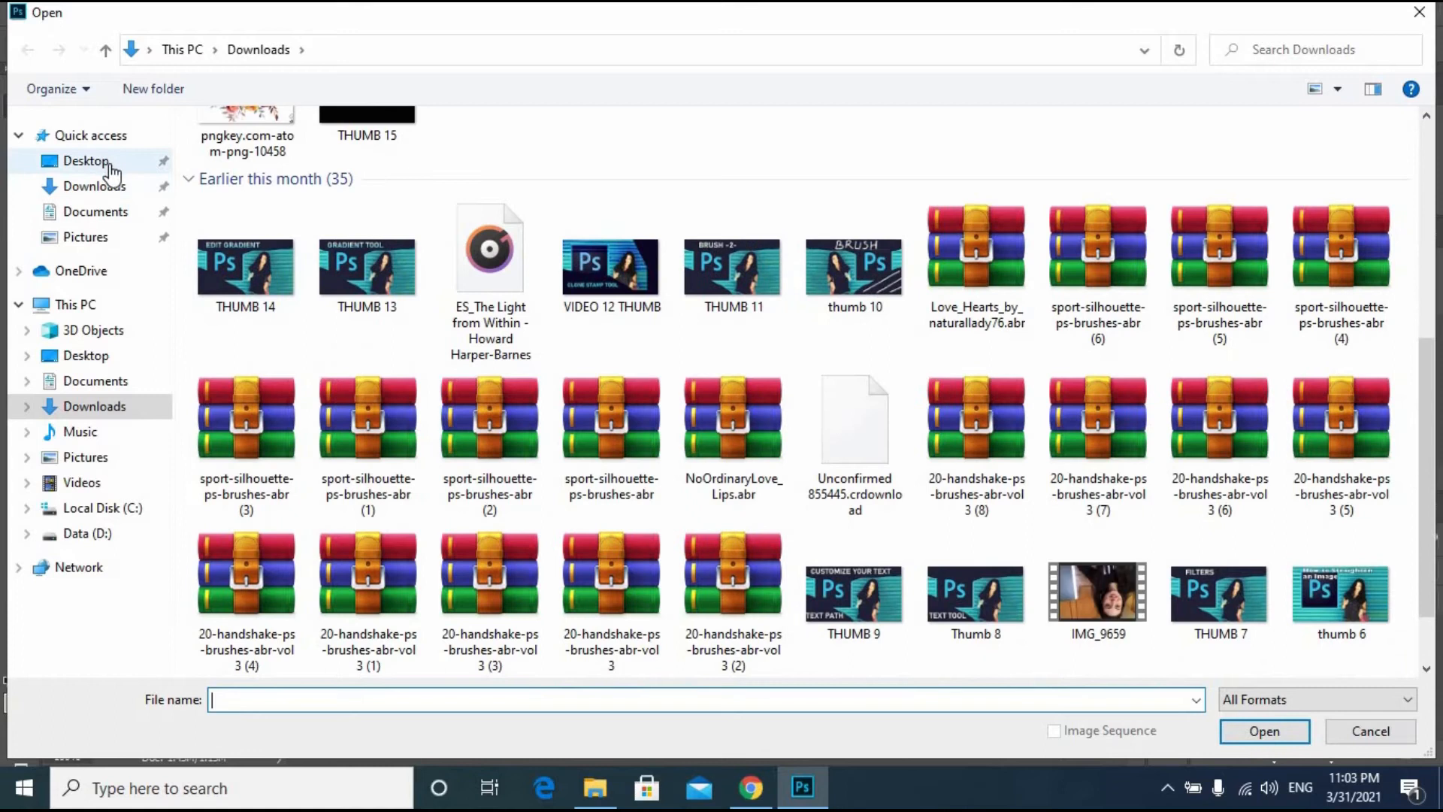
pyautogui.click(106, 161)
pyautogui.doubleClick(227, 183)
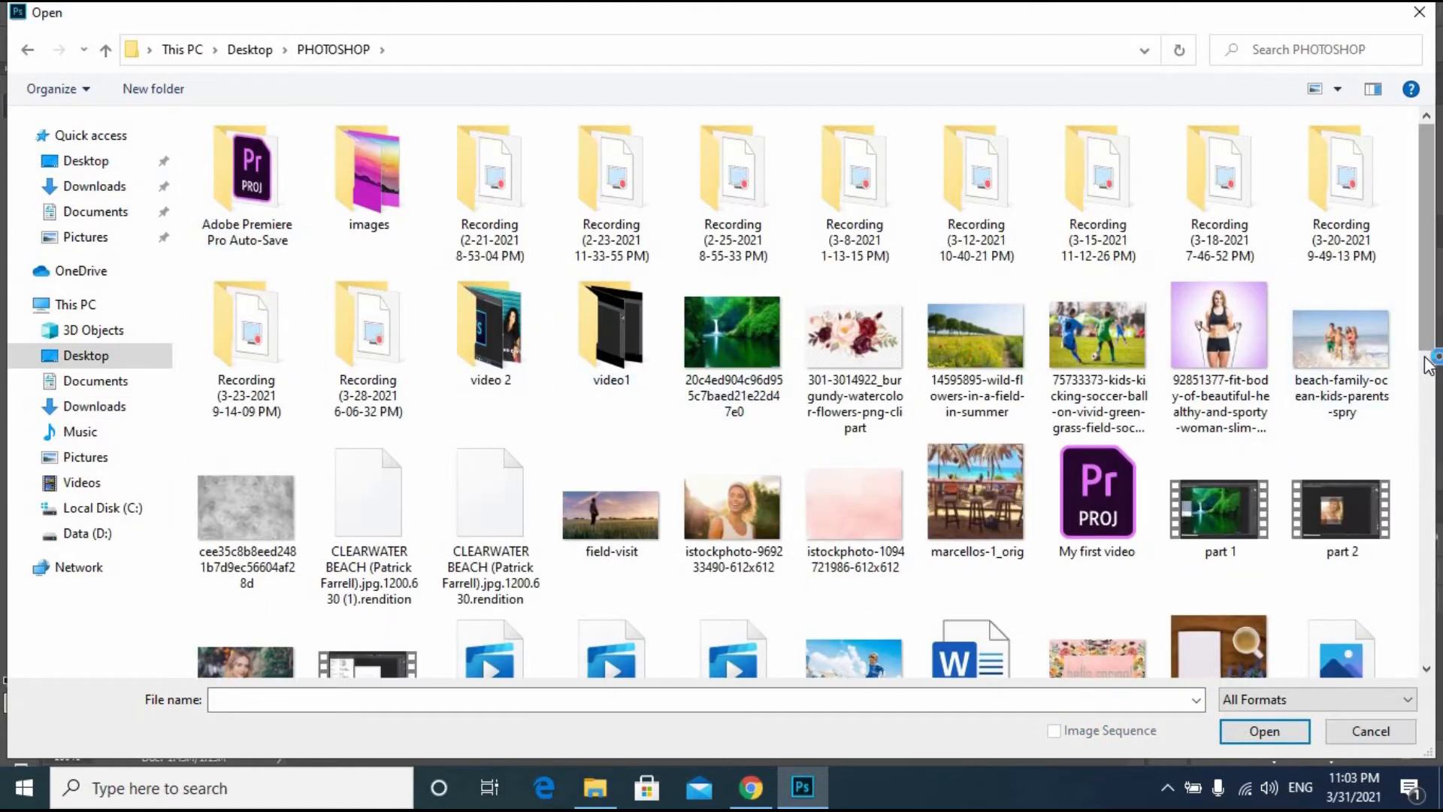
pyautogui.scroll(-2, 1210, 507)
pyautogui.doubleClick(1210, 506)
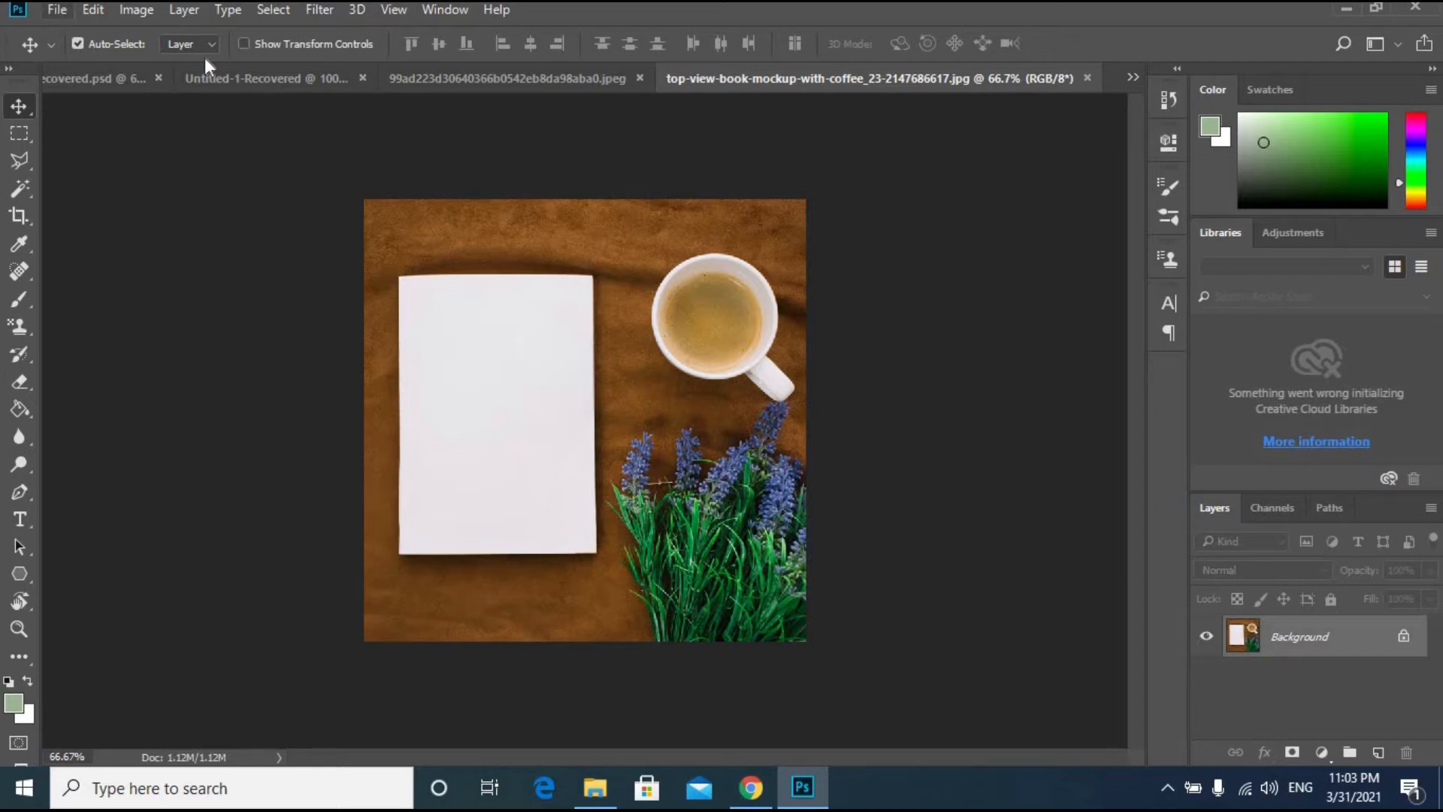
# Step: Copy the selected Ps logo from the original jpeg into the book mockup, accepting the color conversion, and align it with the book's left edge
pyautogui.click(409, 75)
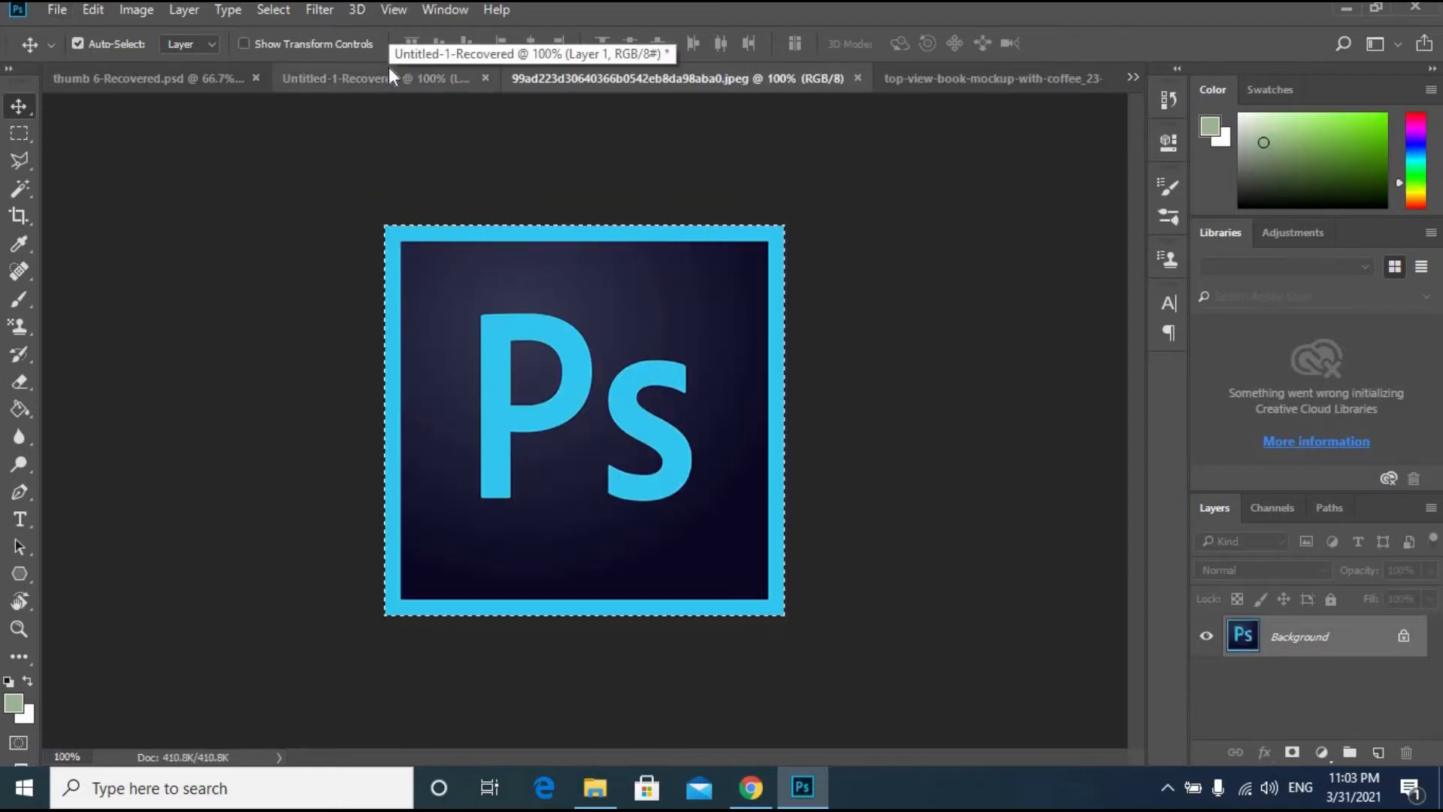
pyautogui.hotkey('ctrl', 'c')
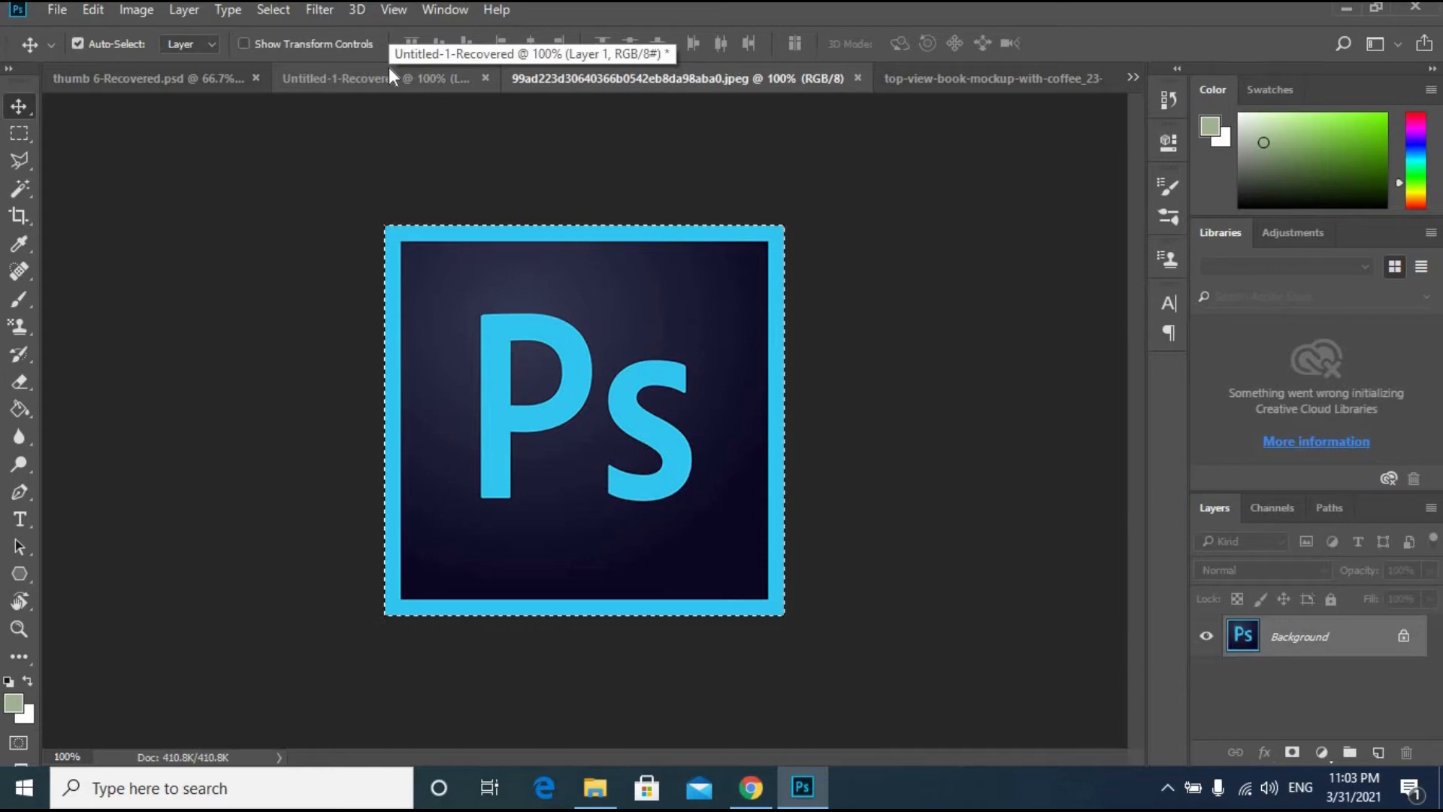
pyautogui.hotkey('ctrl', 'c')
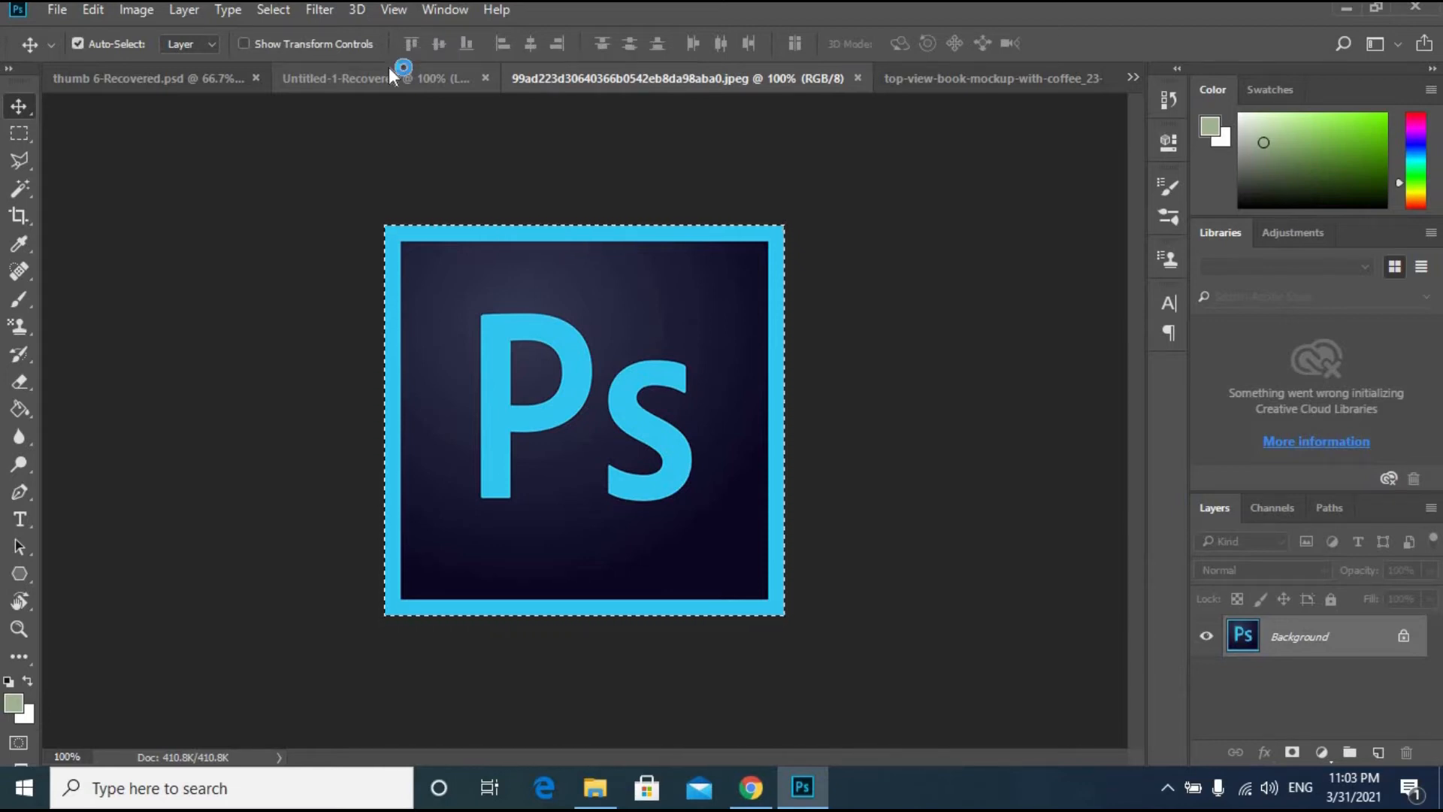
pyautogui.hotkey('ctrl', 'Tab')
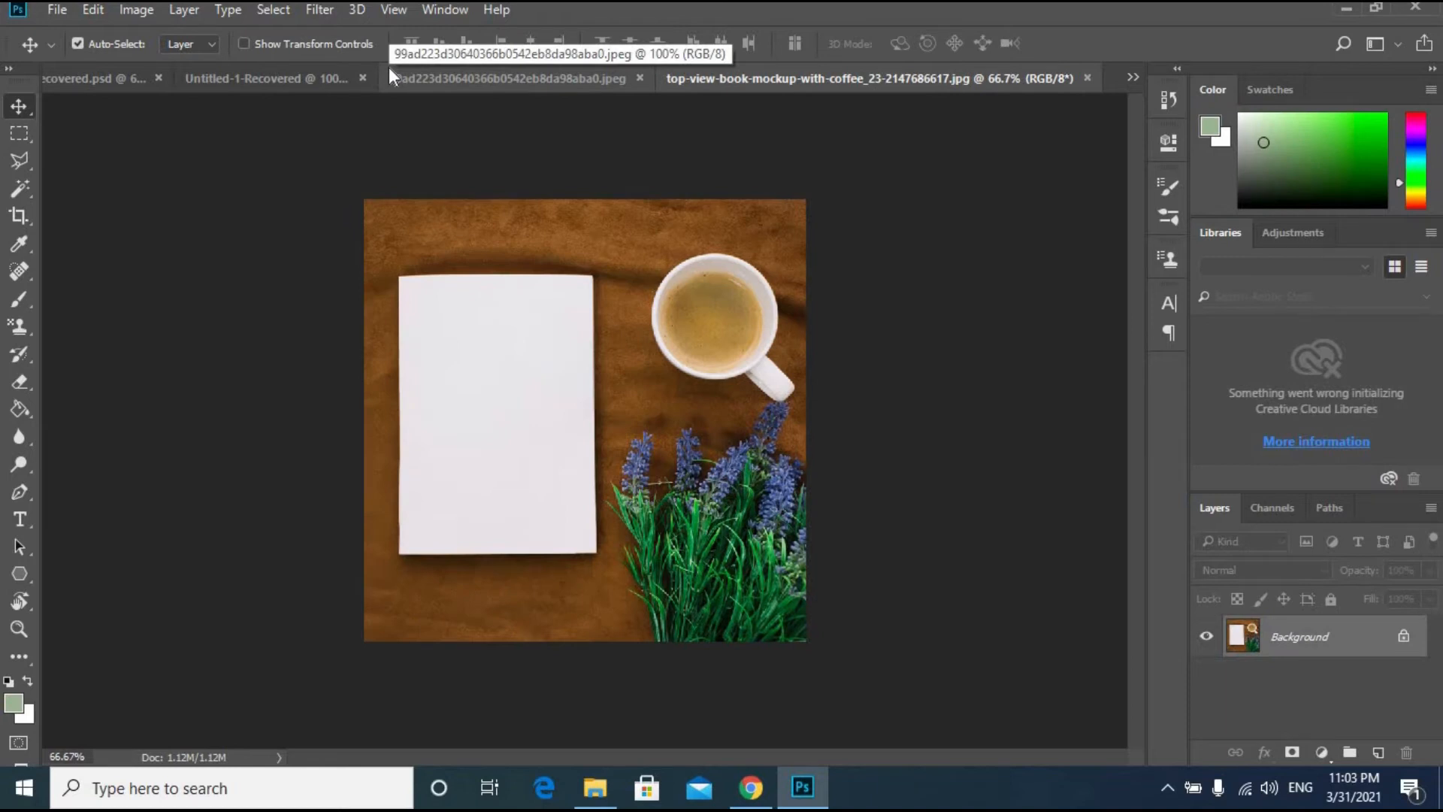
pyautogui.press('ctrl')
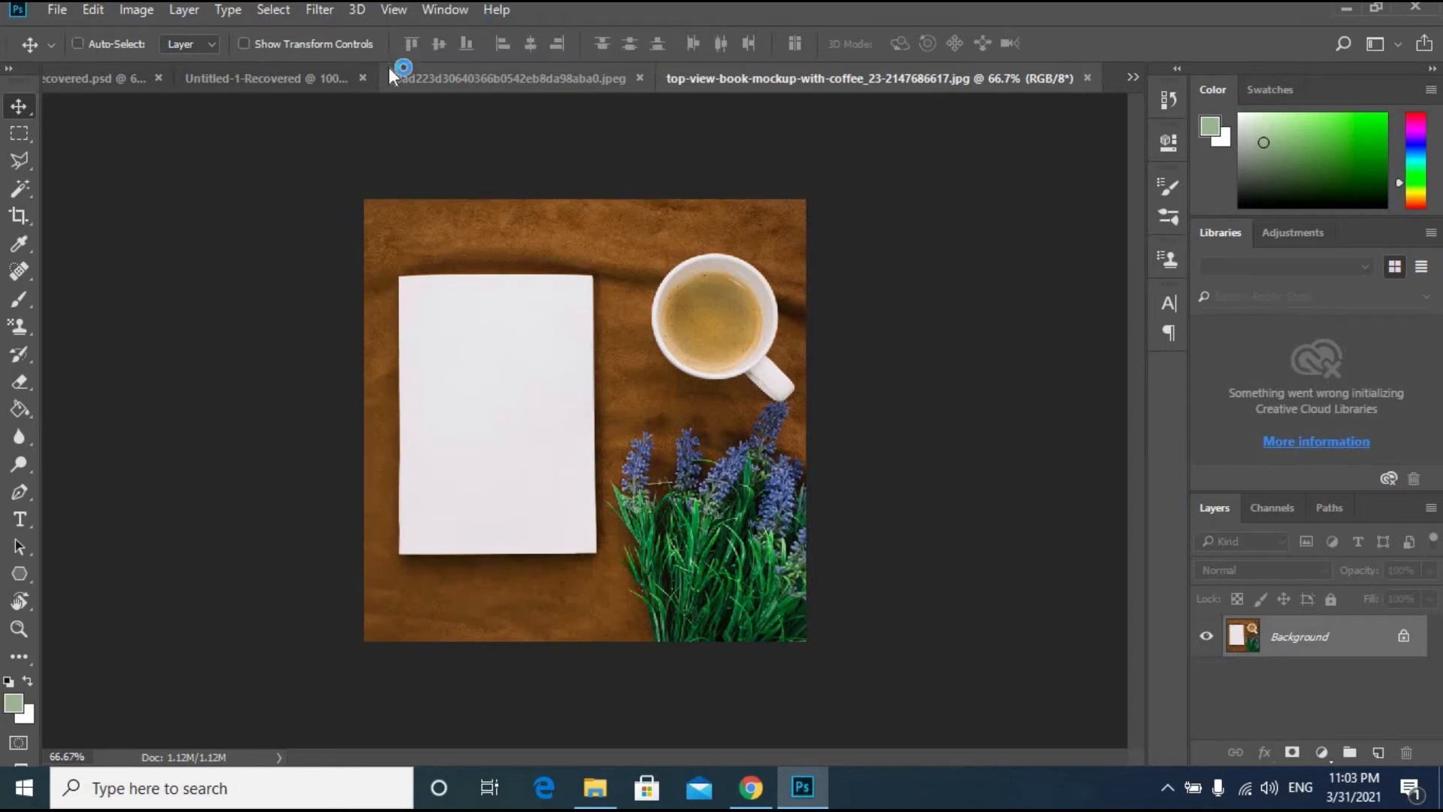
pyautogui.hotkey('ctrl', 'v')
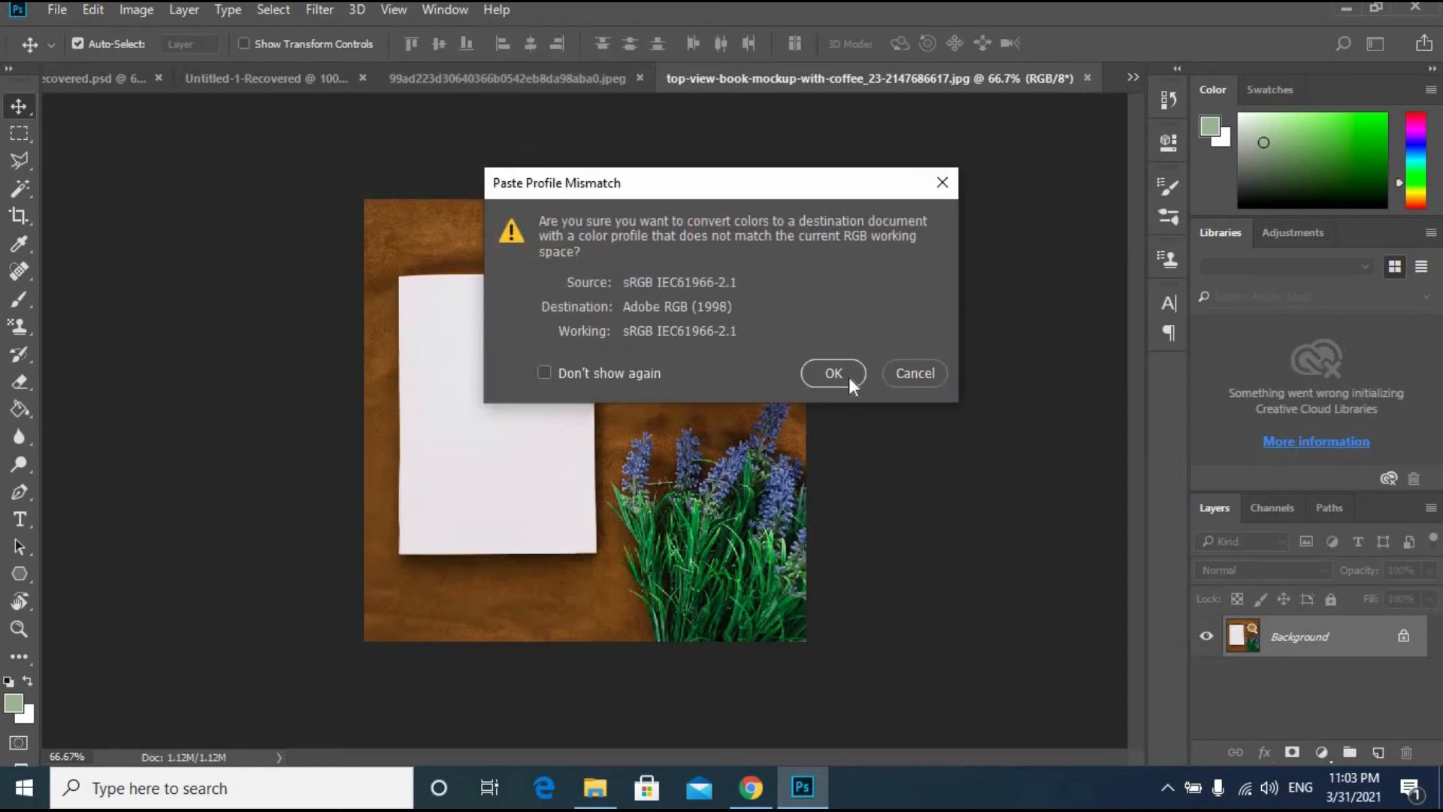
pyautogui.click(823, 380)
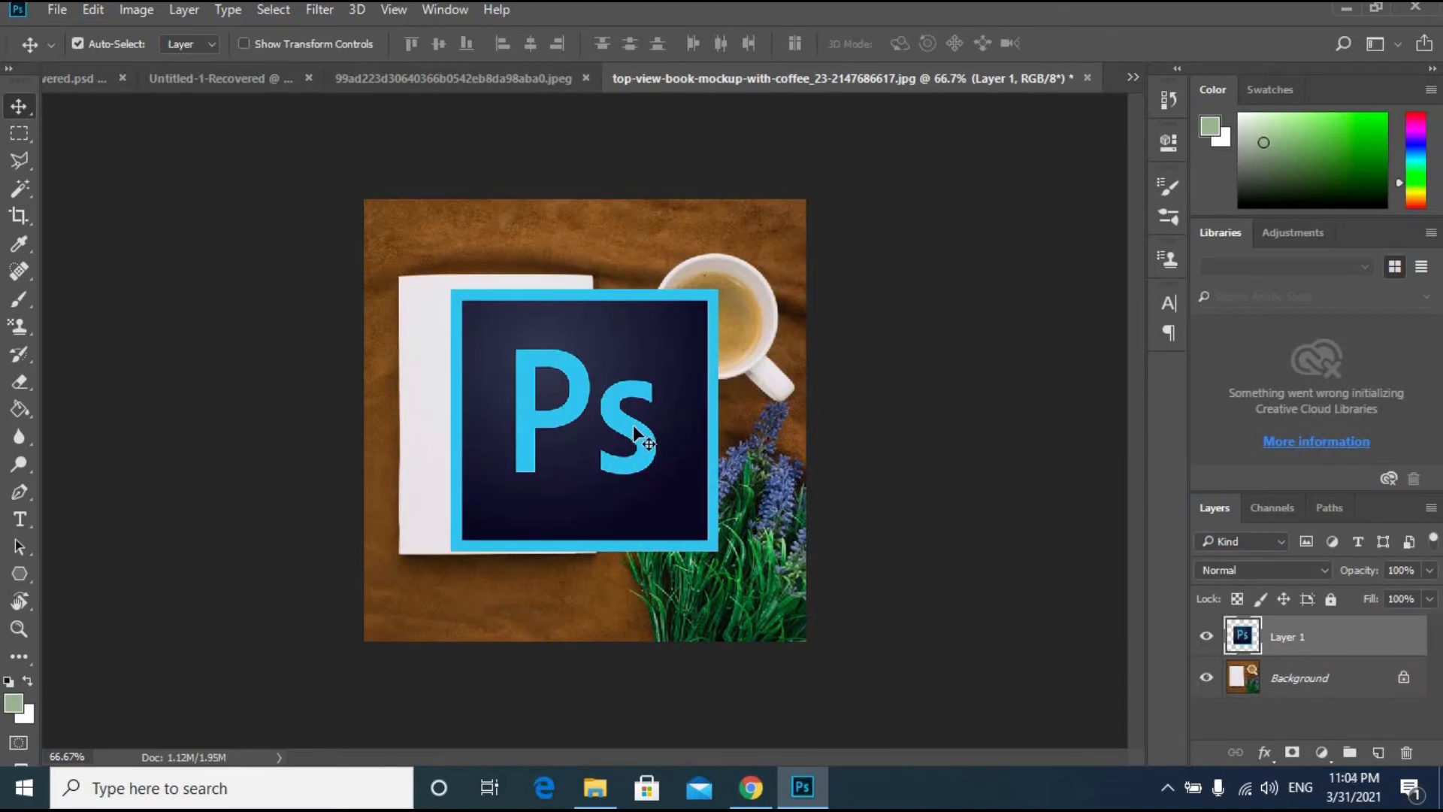
pyautogui.moveTo(637, 427); pyautogui.dragTo(610, 439)
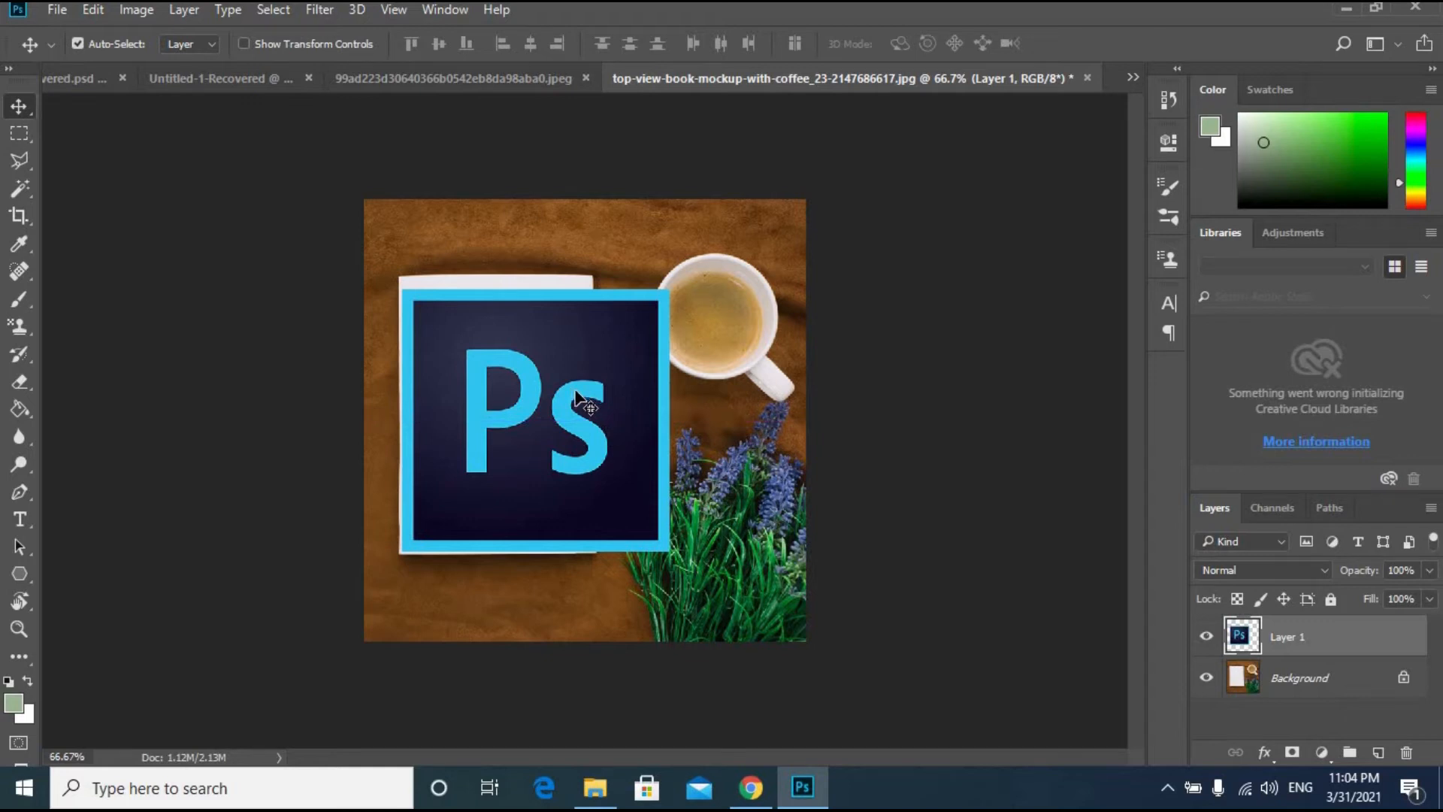
# Step: Distort the pasted Ps logo so its four corners match the corners of the white book
pyautogui.press('ctrl')
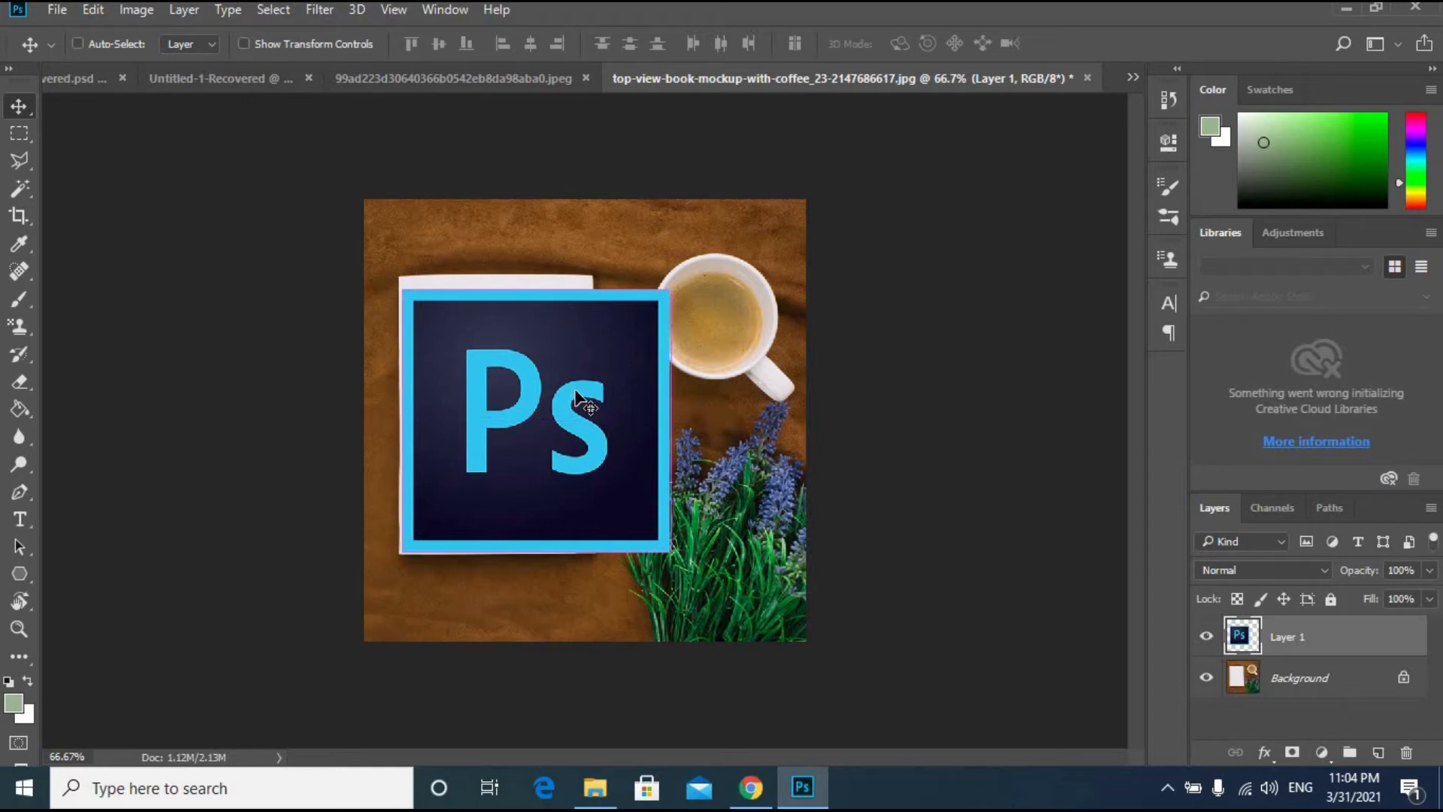
pyautogui.hotkey('ctrl', 't')
pyautogui.rightClick(573, 382)
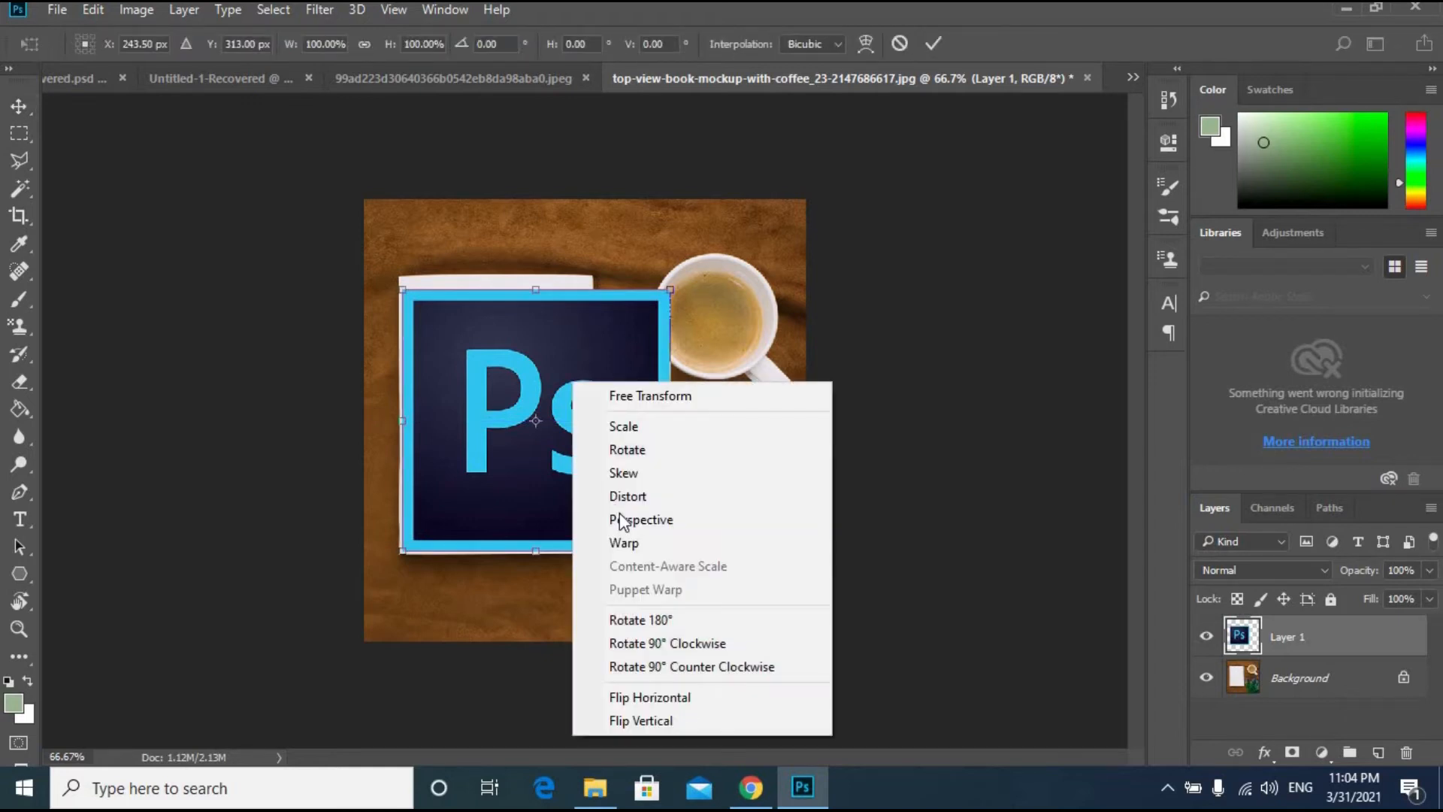
pyautogui.click(618, 496)
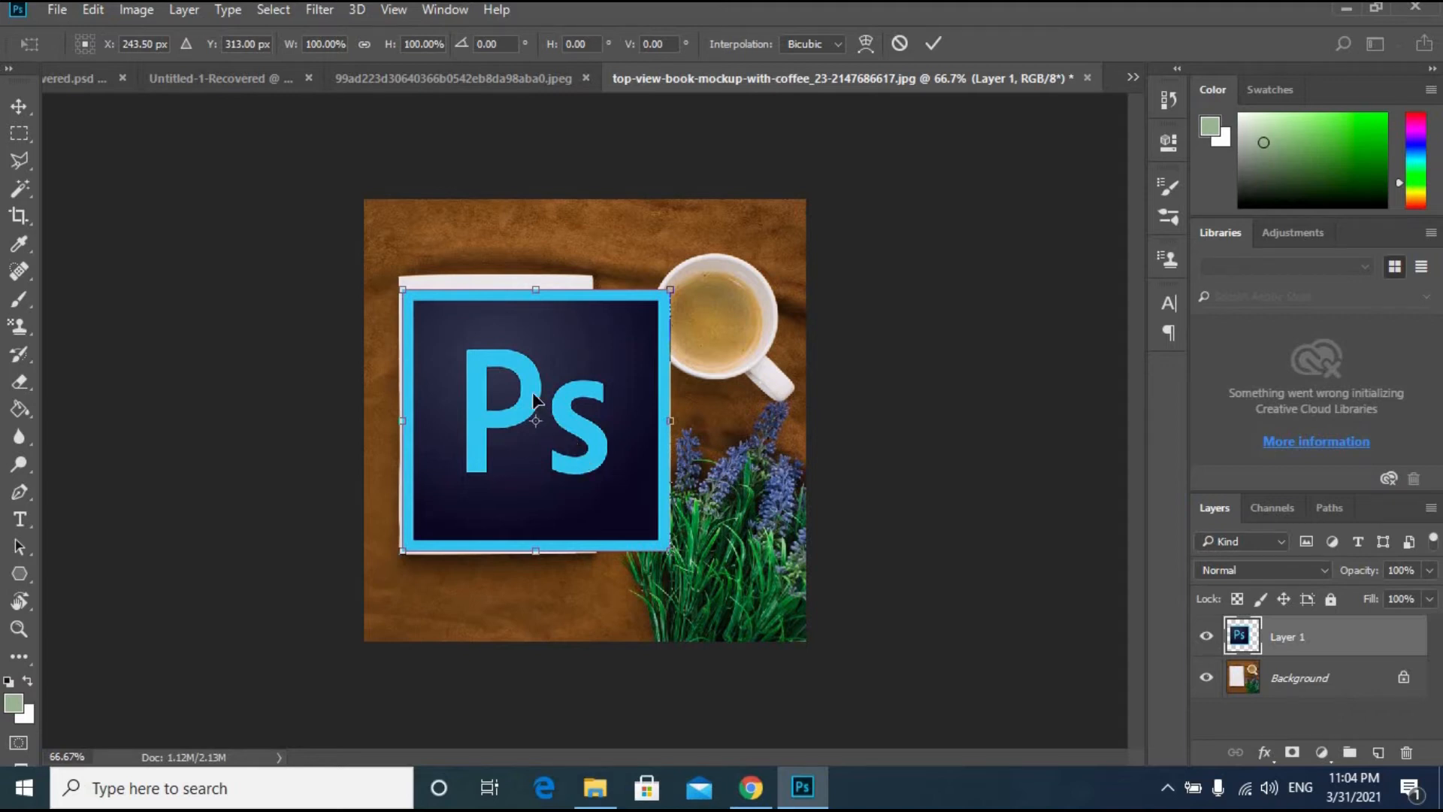
pyautogui.hotkey('ctrl', '+')
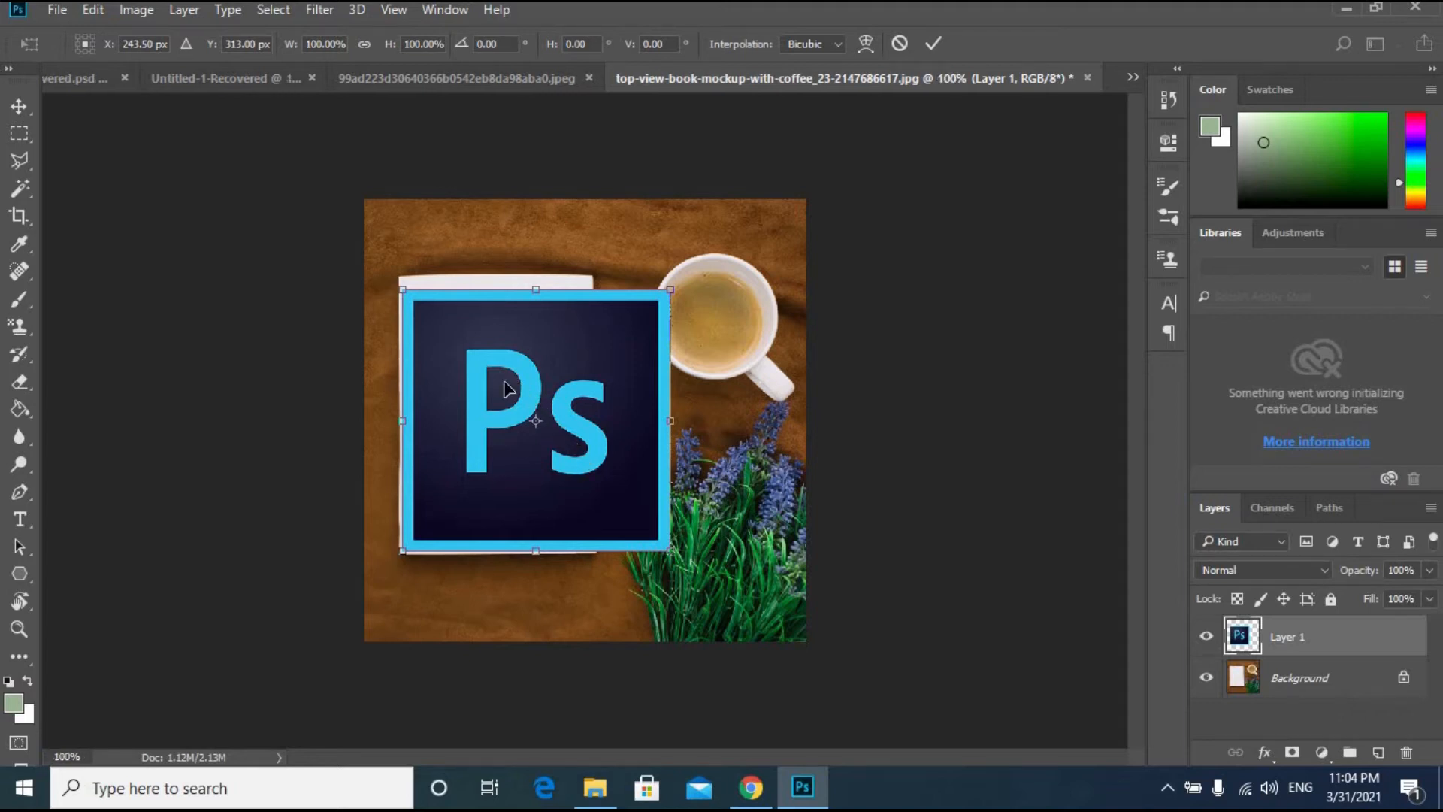
pyautogui.hotkey('ctrl', '+')
pyautogui.hotkey('ctrl', '-')
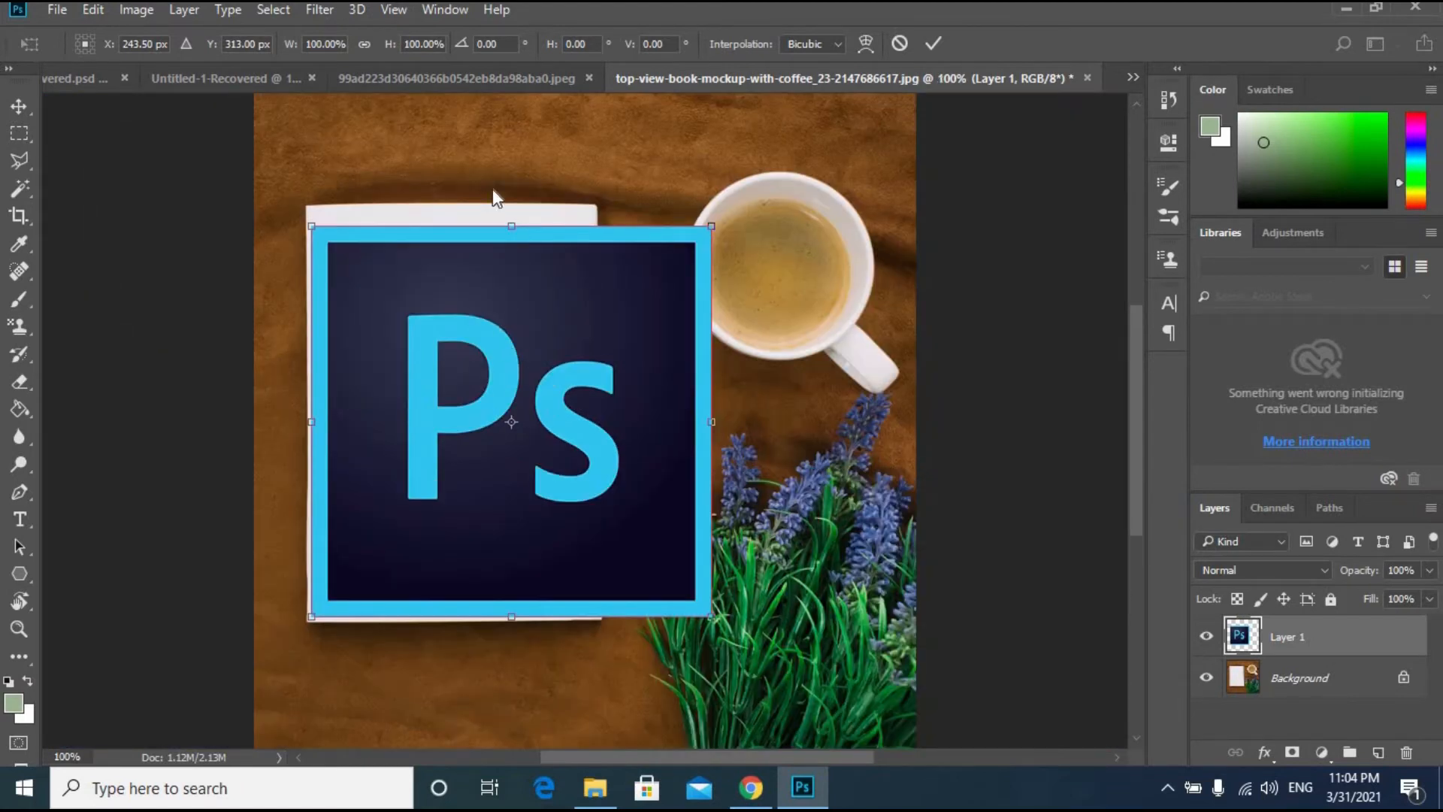
pyautogui.moveTo(308, 219); pyautogui.dragTo(305, 203)
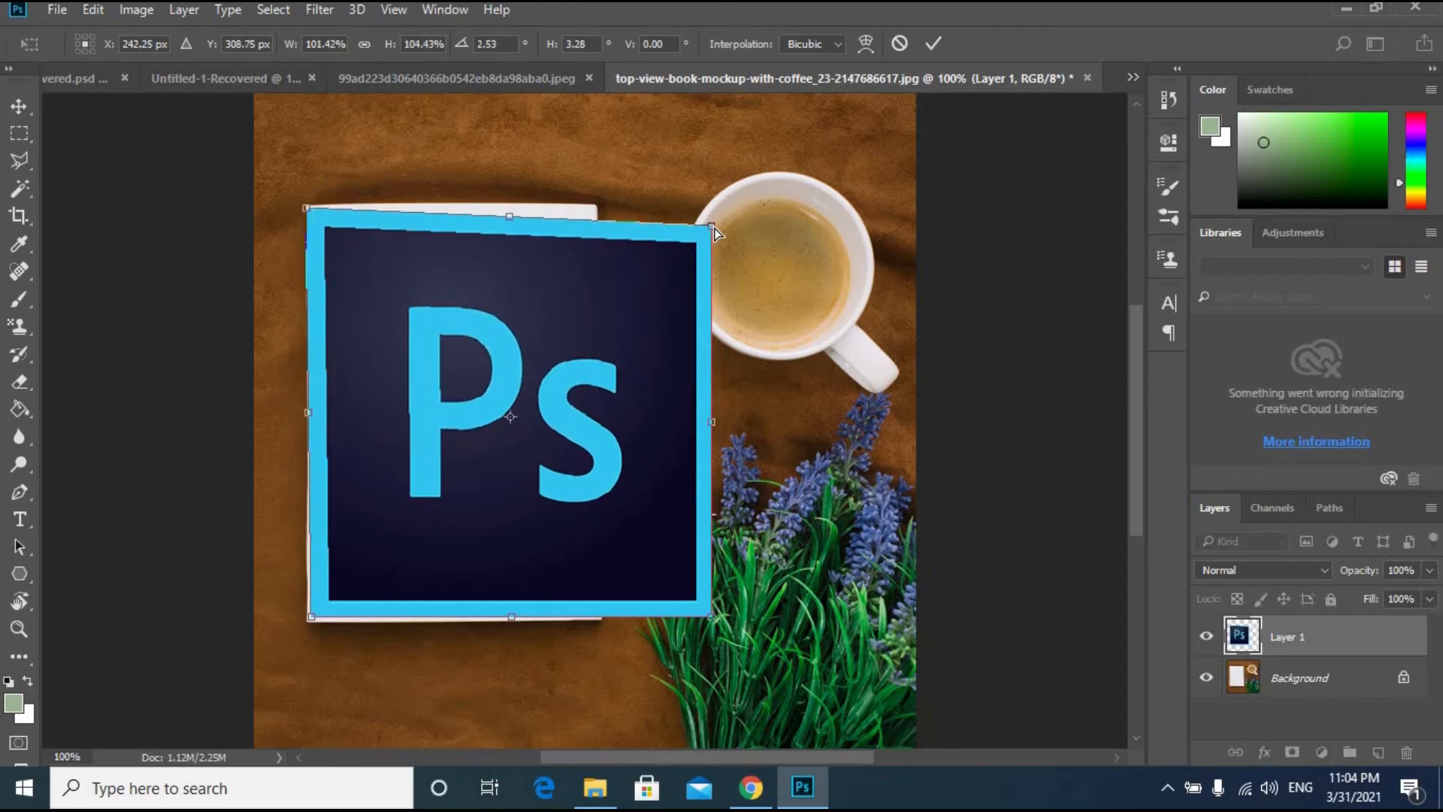
pyautogui.moveTo(711, 224); pyautogui.dragTo(597, 210)
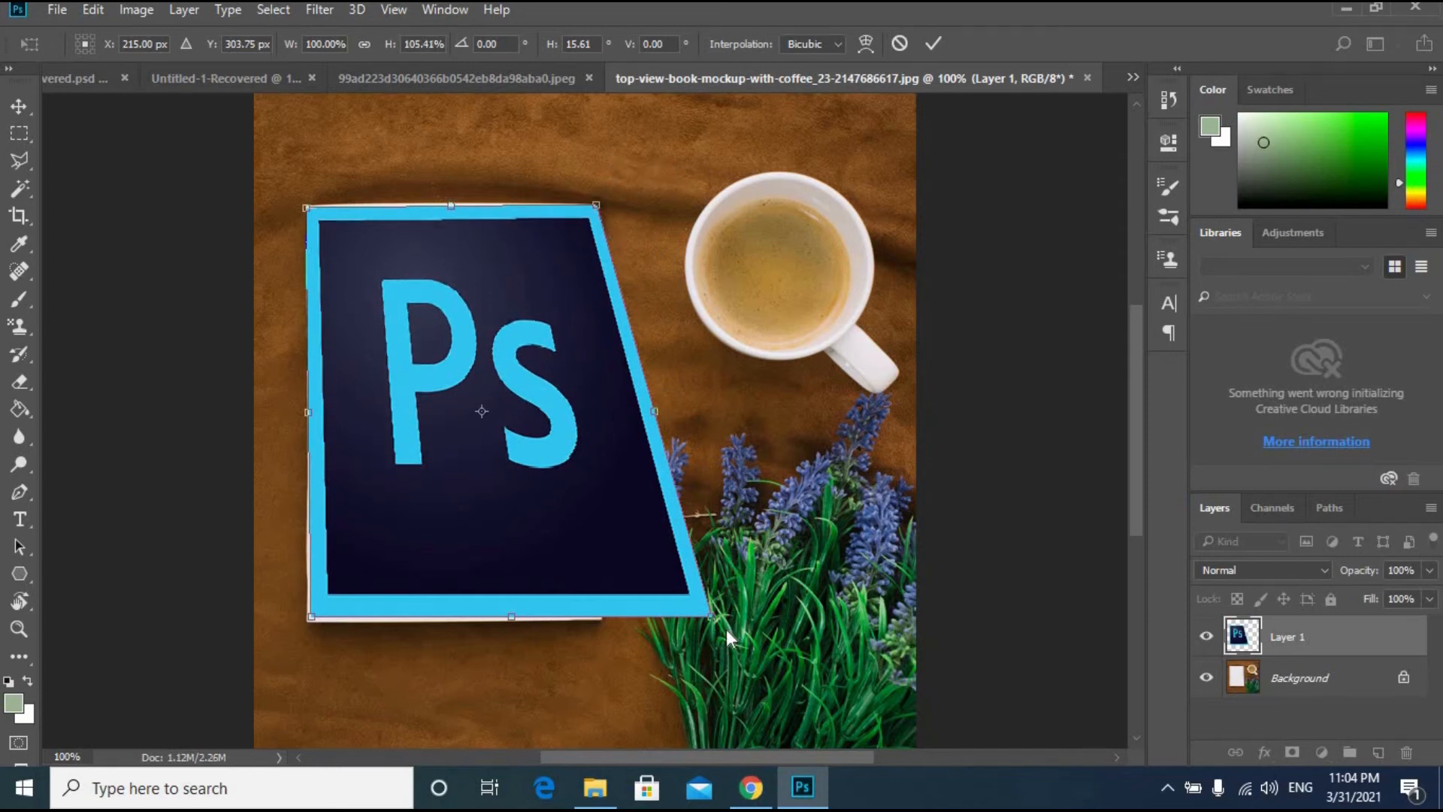
pyautogui.moveTo(712, 618); pyautogui.dragTo(601, 617)
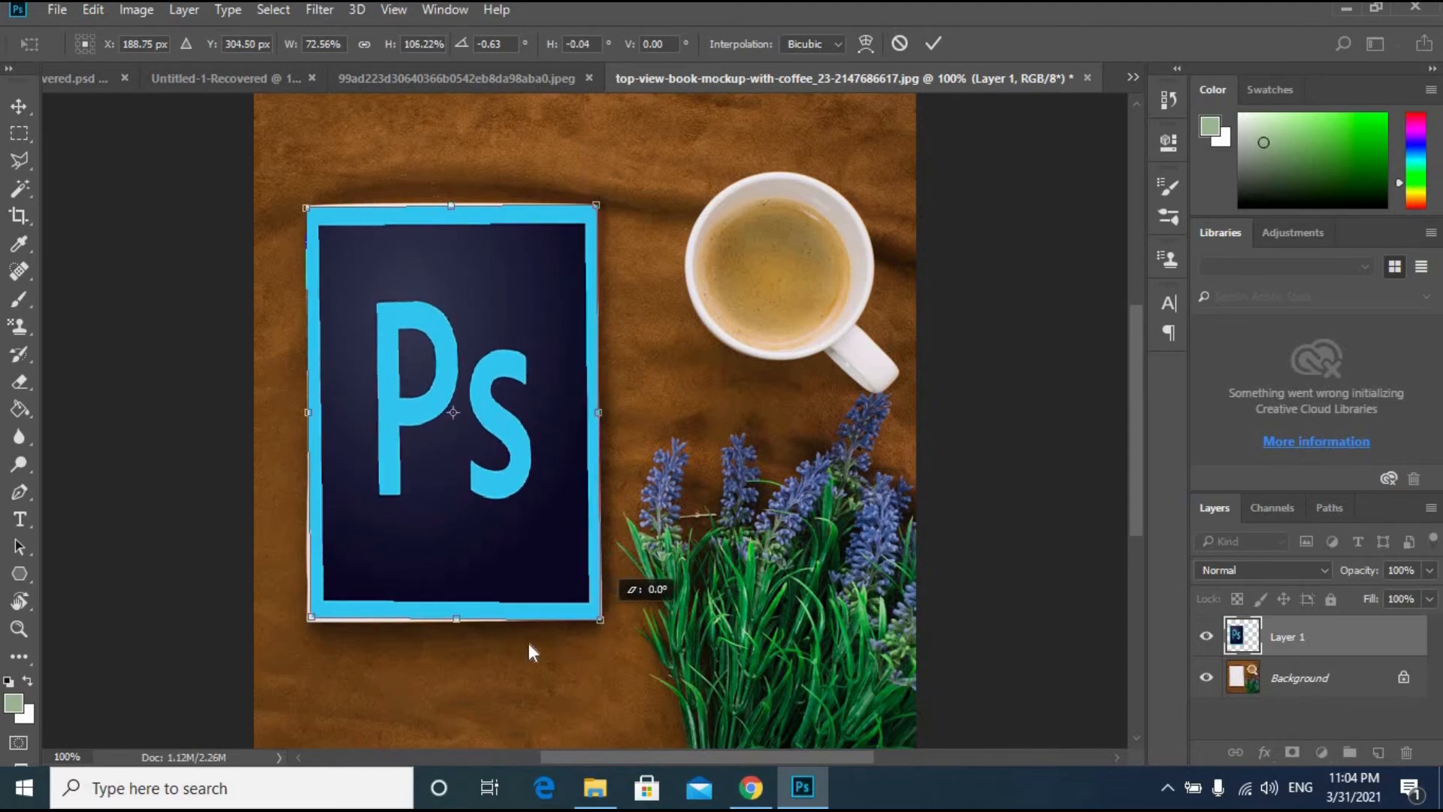
pyautogui.moveTo(309, 623); pyautogui.dragTo(430, 601)
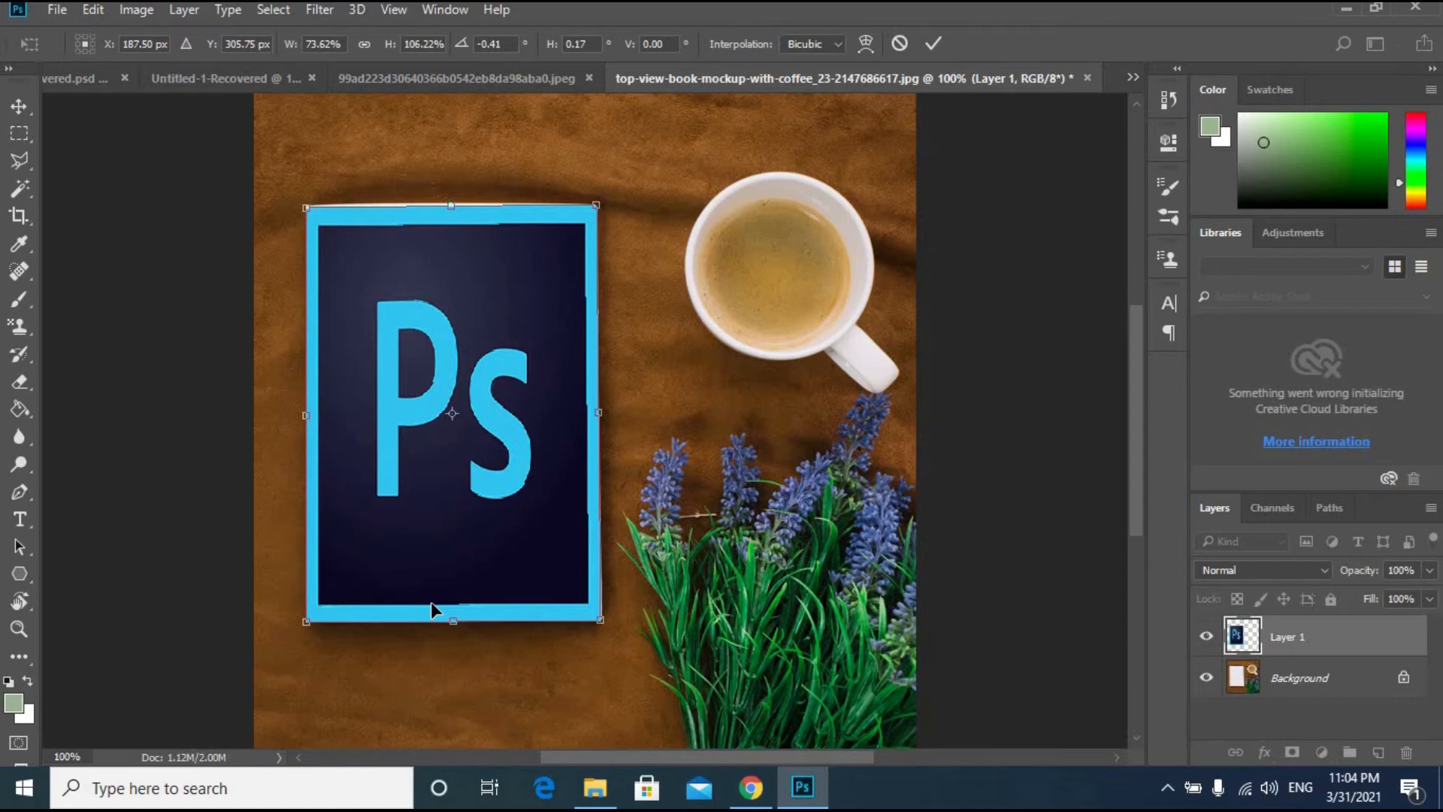
# Step: Refine the Ps logo's distortion by nudging its lower-right and lower-left corners onto the book's corners
pyautogui.hotkey('ctrl', '+')
pyautogui.scroll(-5, 554, 547)
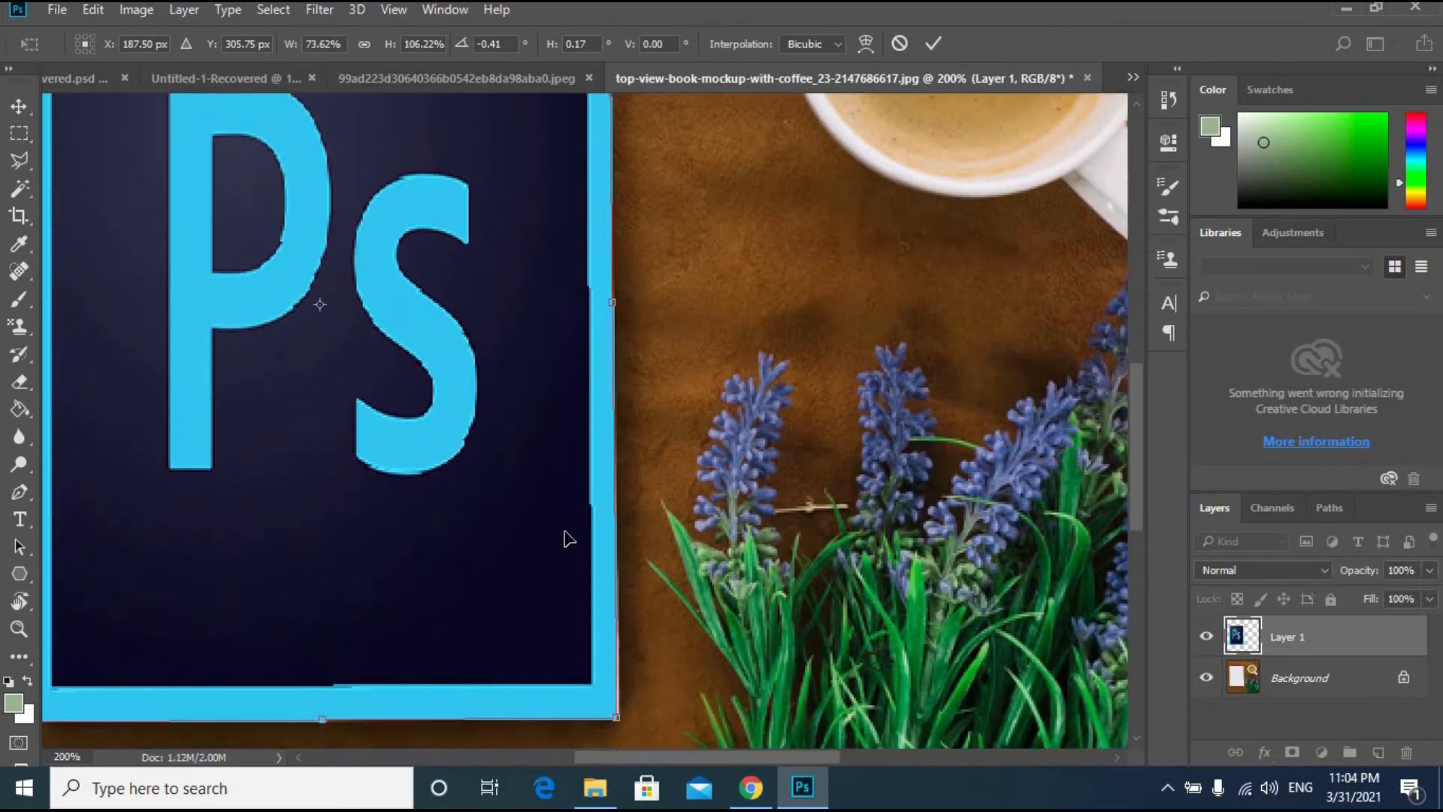
pyautogui.scroll(-1, 623, 648)
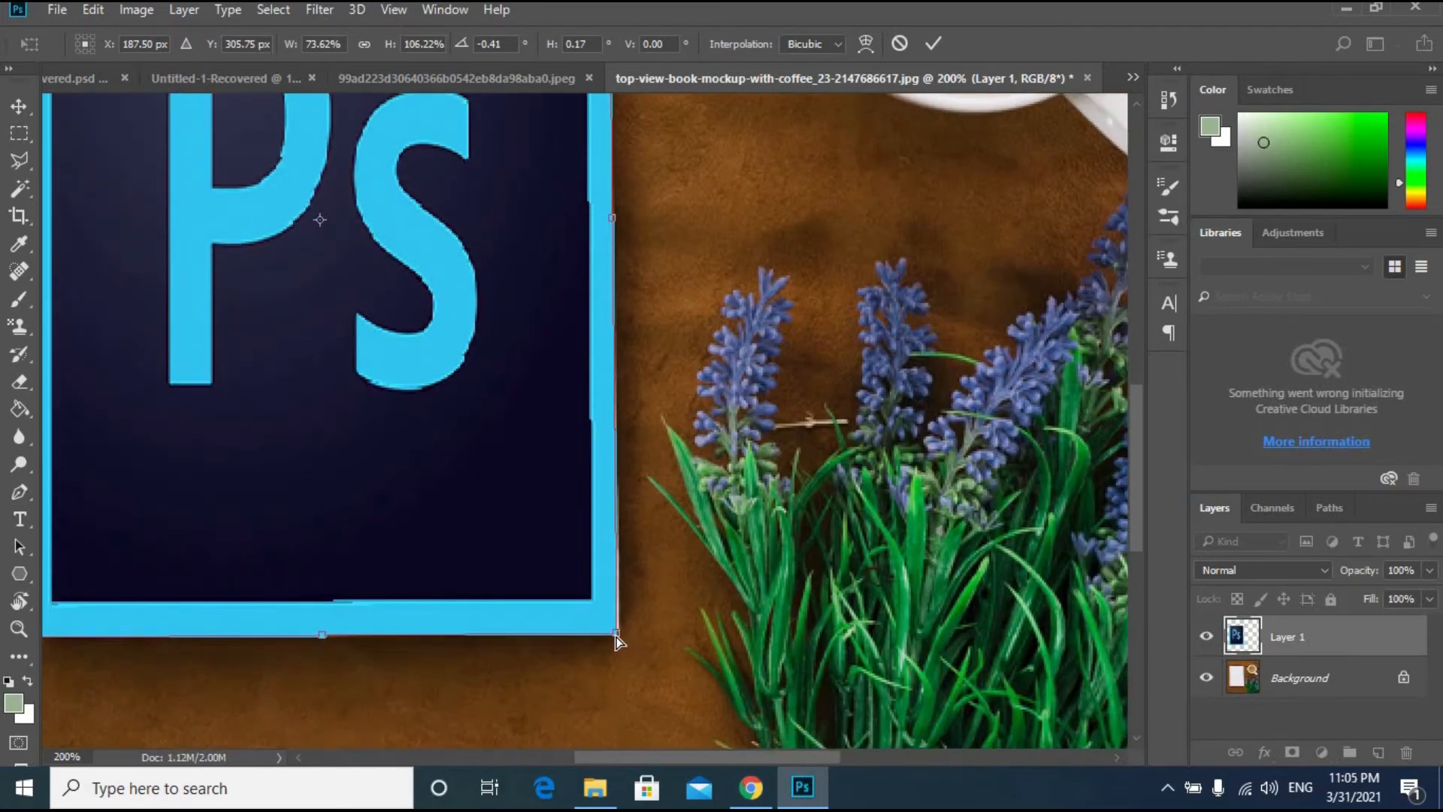
pyautogui.moveTo(614, 640); pyautogui.dragTo(618, 639)
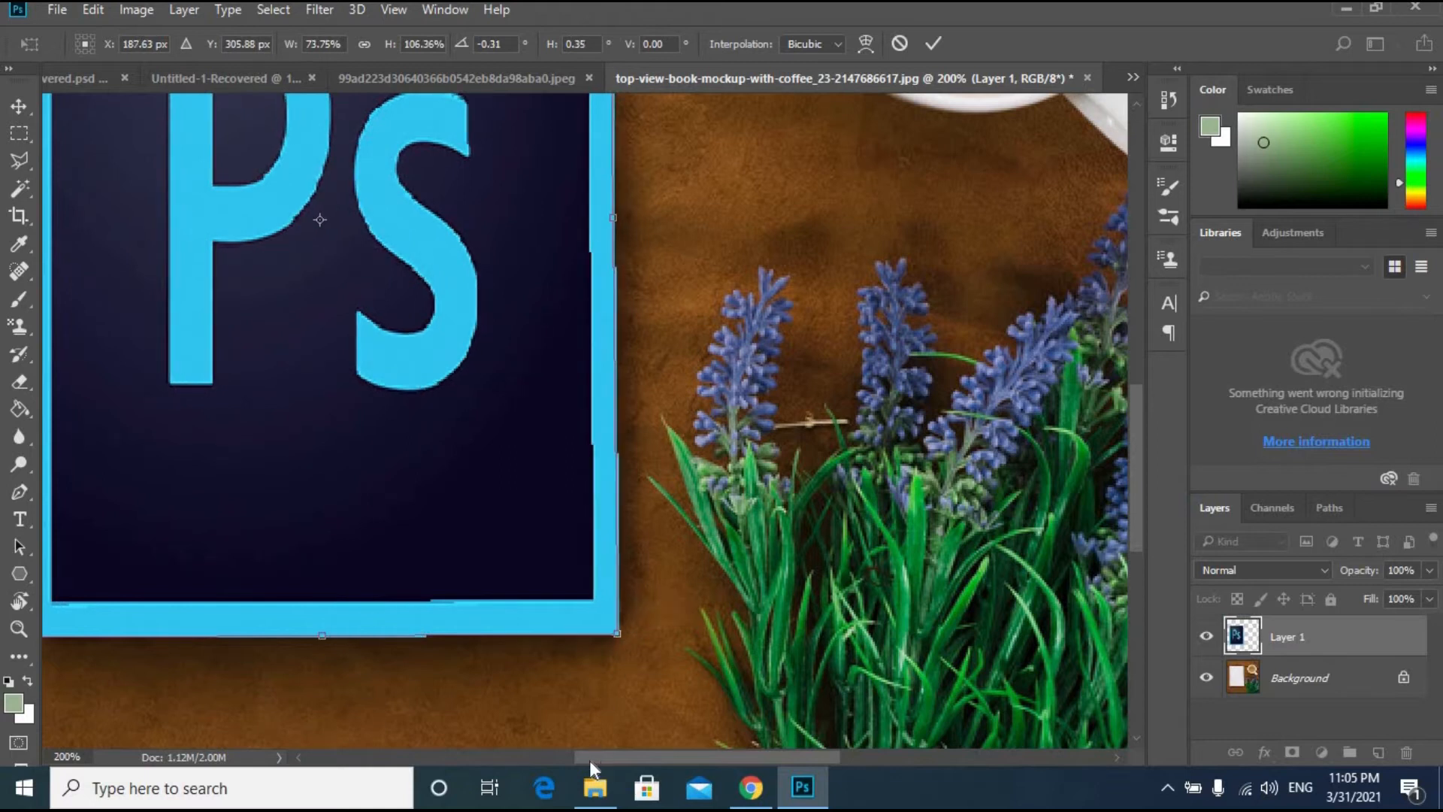
pyautogui.hscroll(-5, 589, 755)
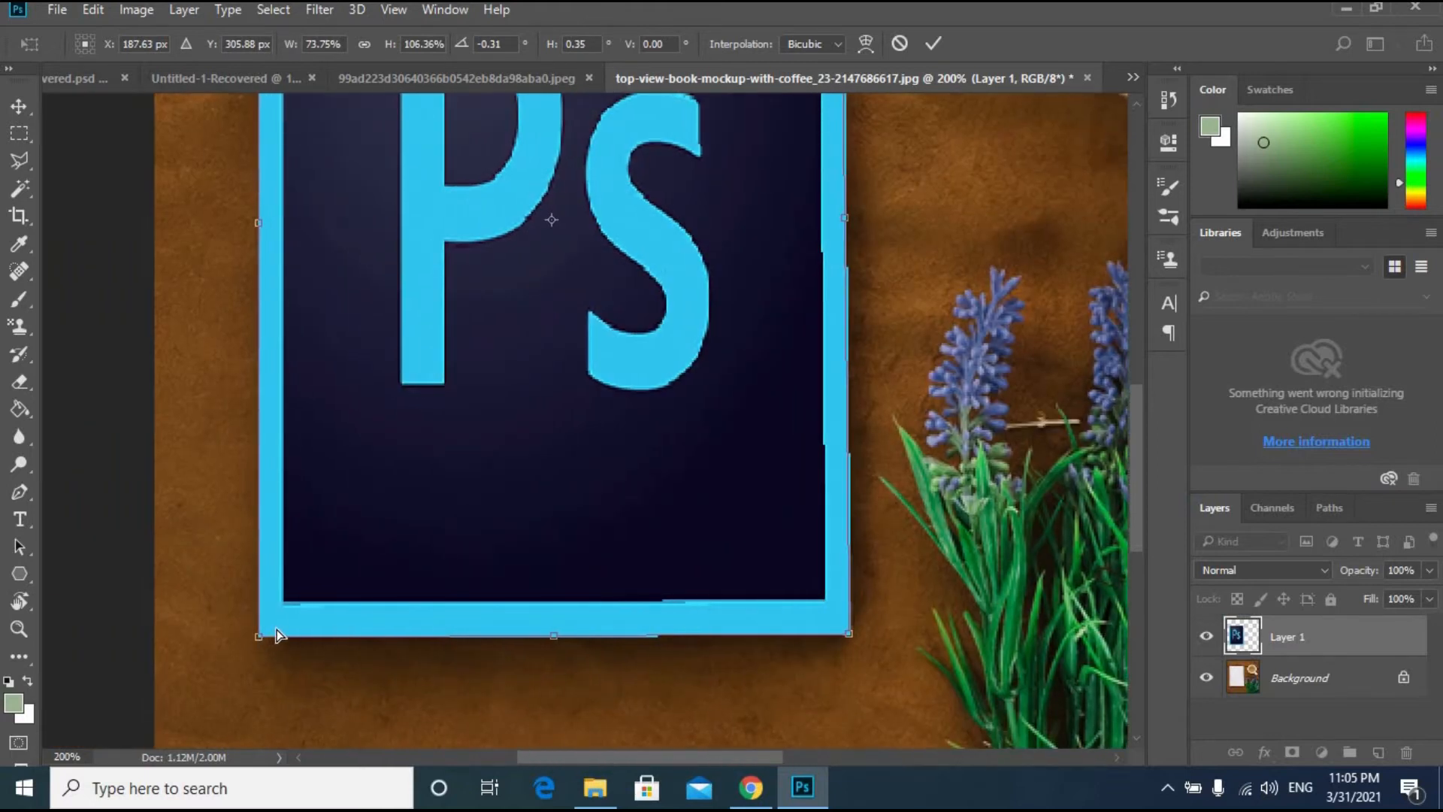
pyautogui.moveTo(262, 639); pyautogui.dragTo(264, 639)
# Step: Nudge the logo's upper-left and upper-right corners slightly upward to cover the white strip along the book's top edge
pyautogui.scroll(5, 396, 413)
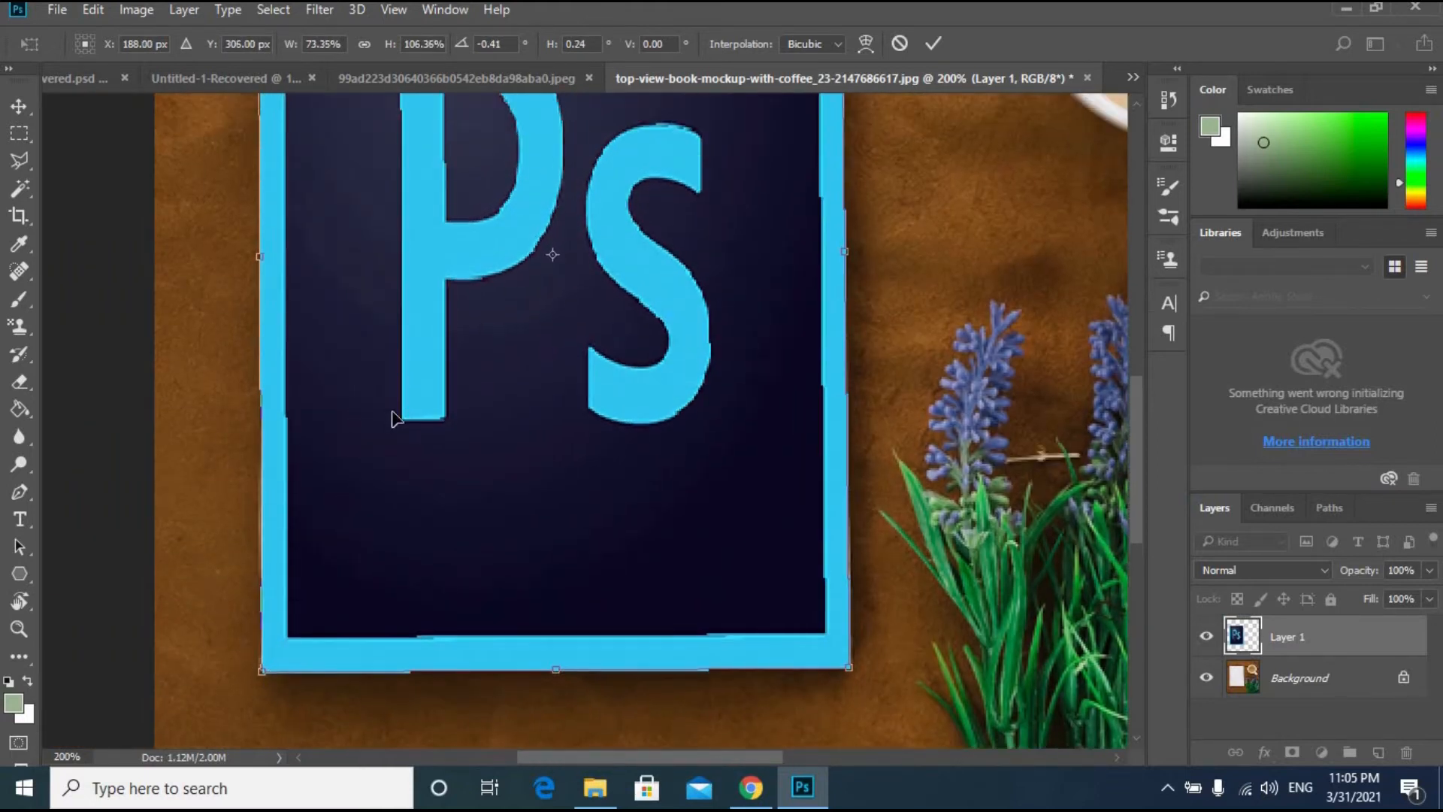
pyautogui.scroll(3, 910, 267)
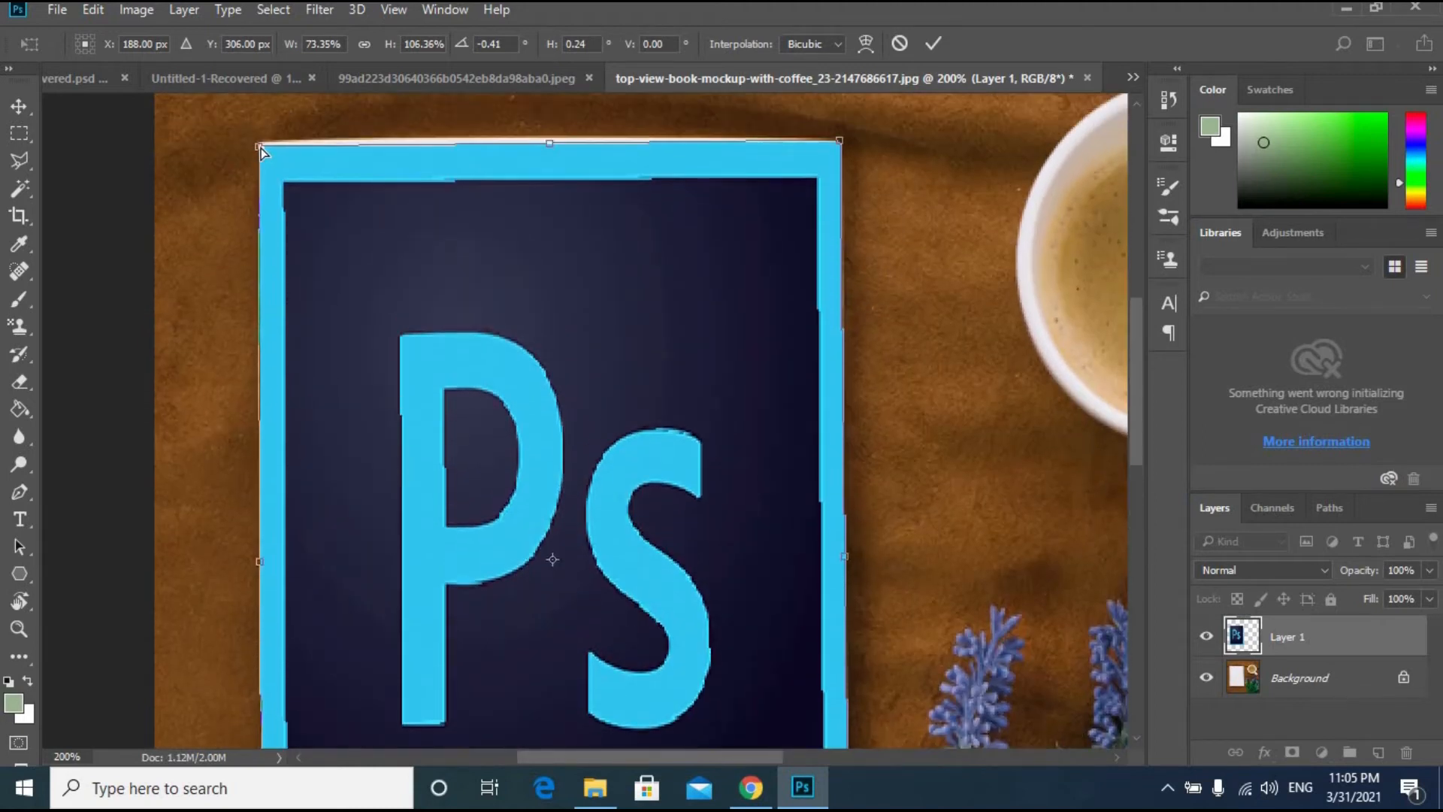
pyautogui.moveTo(259, 143); pyautogui.dragTo(258, 141)
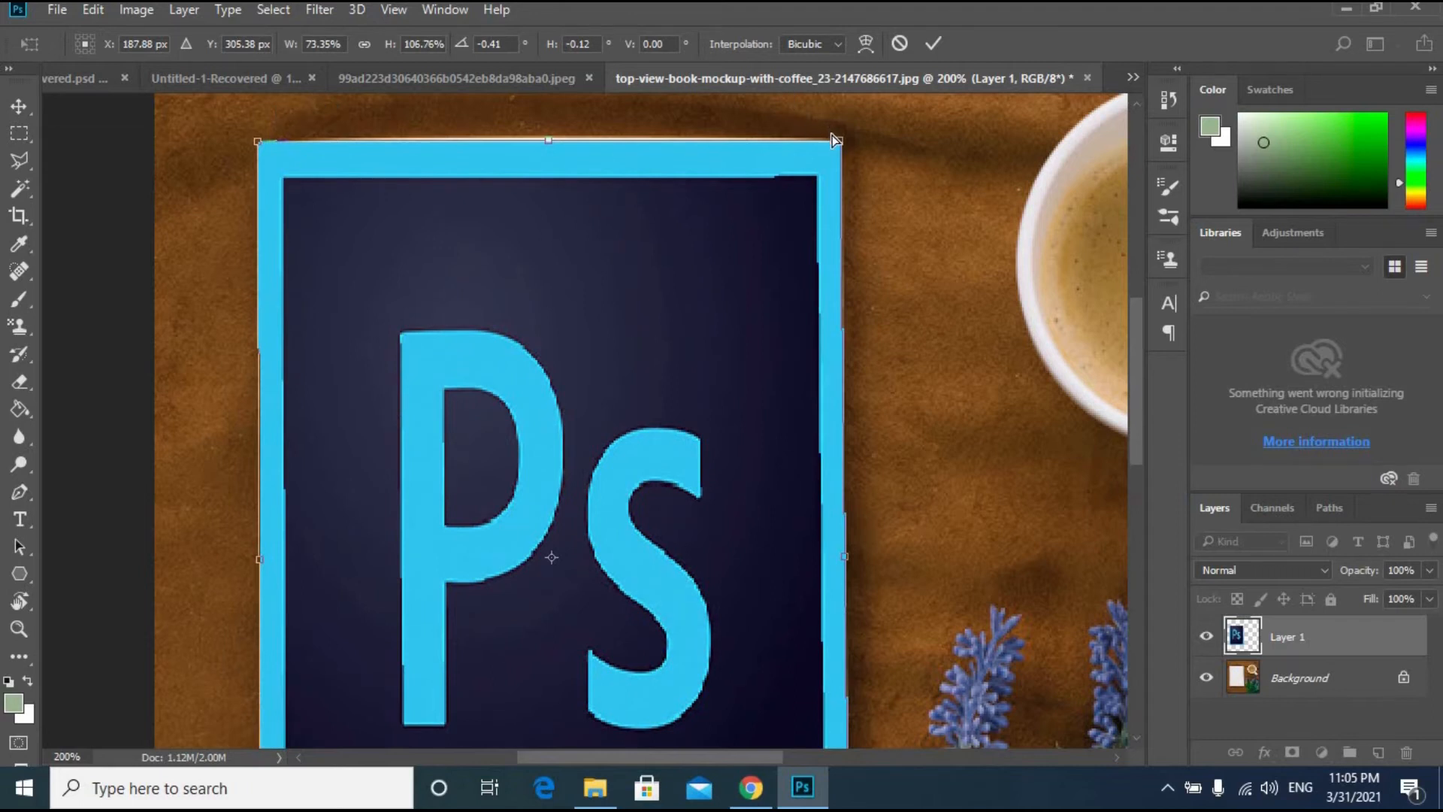
pyautogui.moveTo(839, 140); pyautogui.dragTo(839, 136)
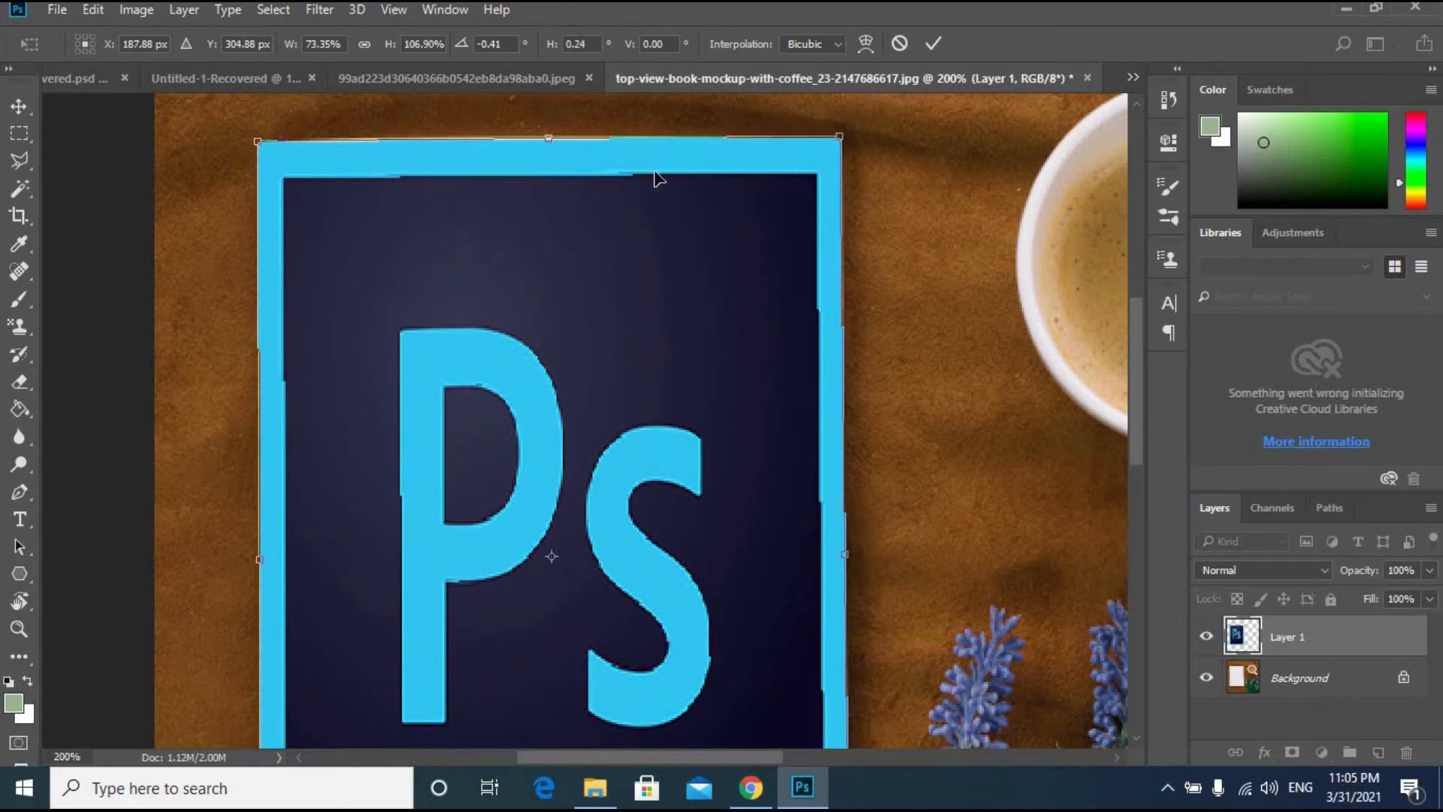
pyautogui.hotkey('ctrl', '-')
pyautogui.hotkey('ctrl', '-')
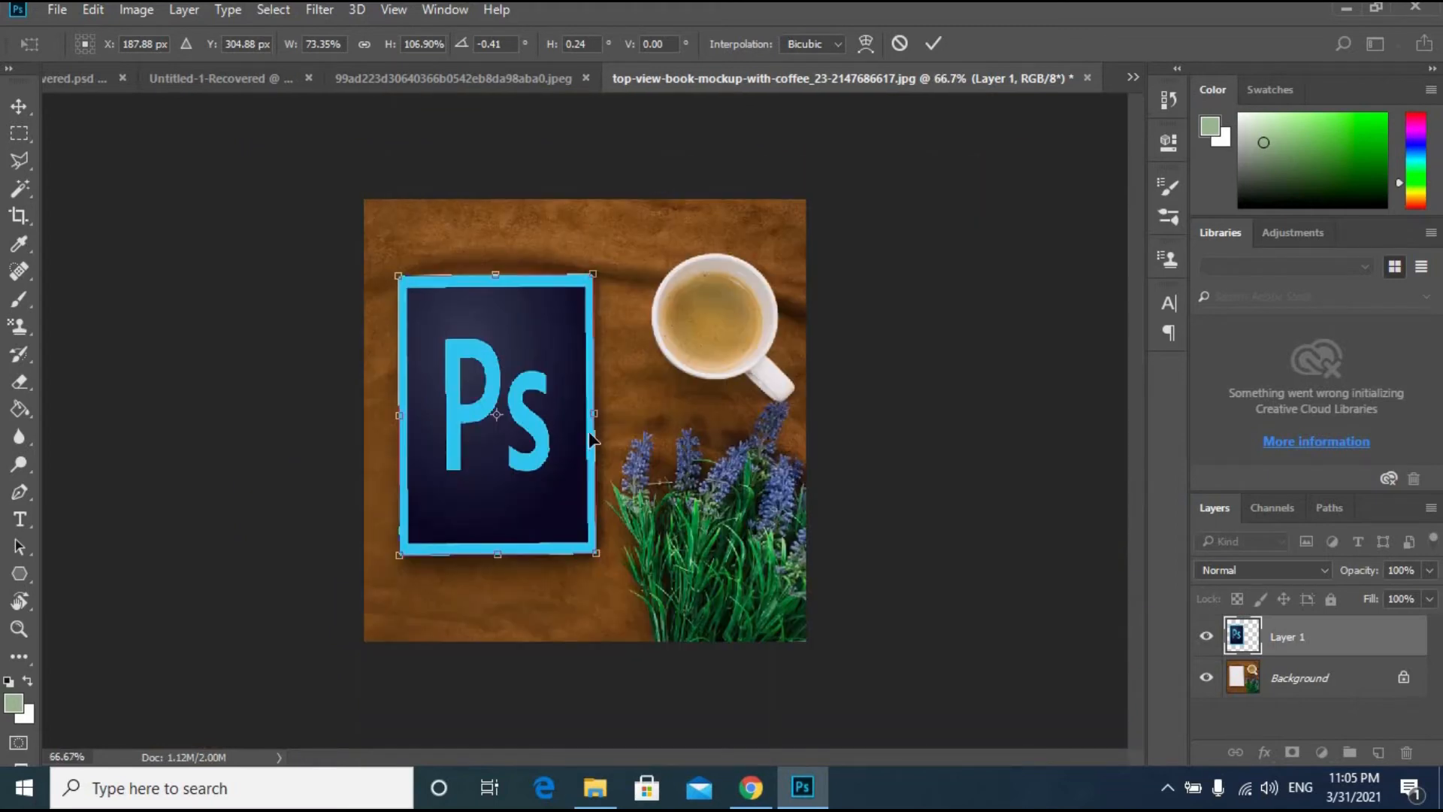
# Step: Try the Darken blend mode on Layer 1, apply the distortion, and set the blend mode to Multiply instead
pyautogui.click(1324, 575)
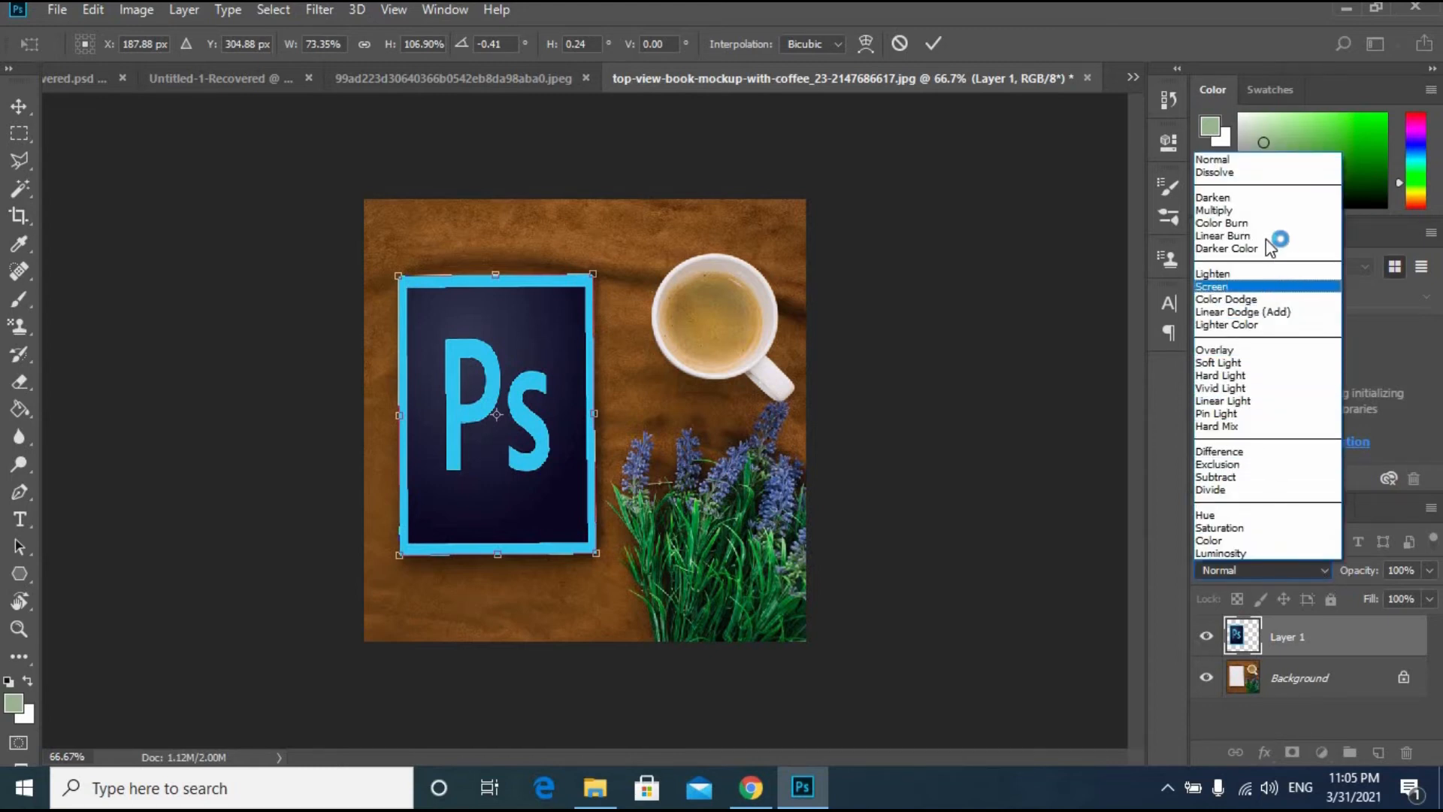
pyautogui.click(1261, 198)
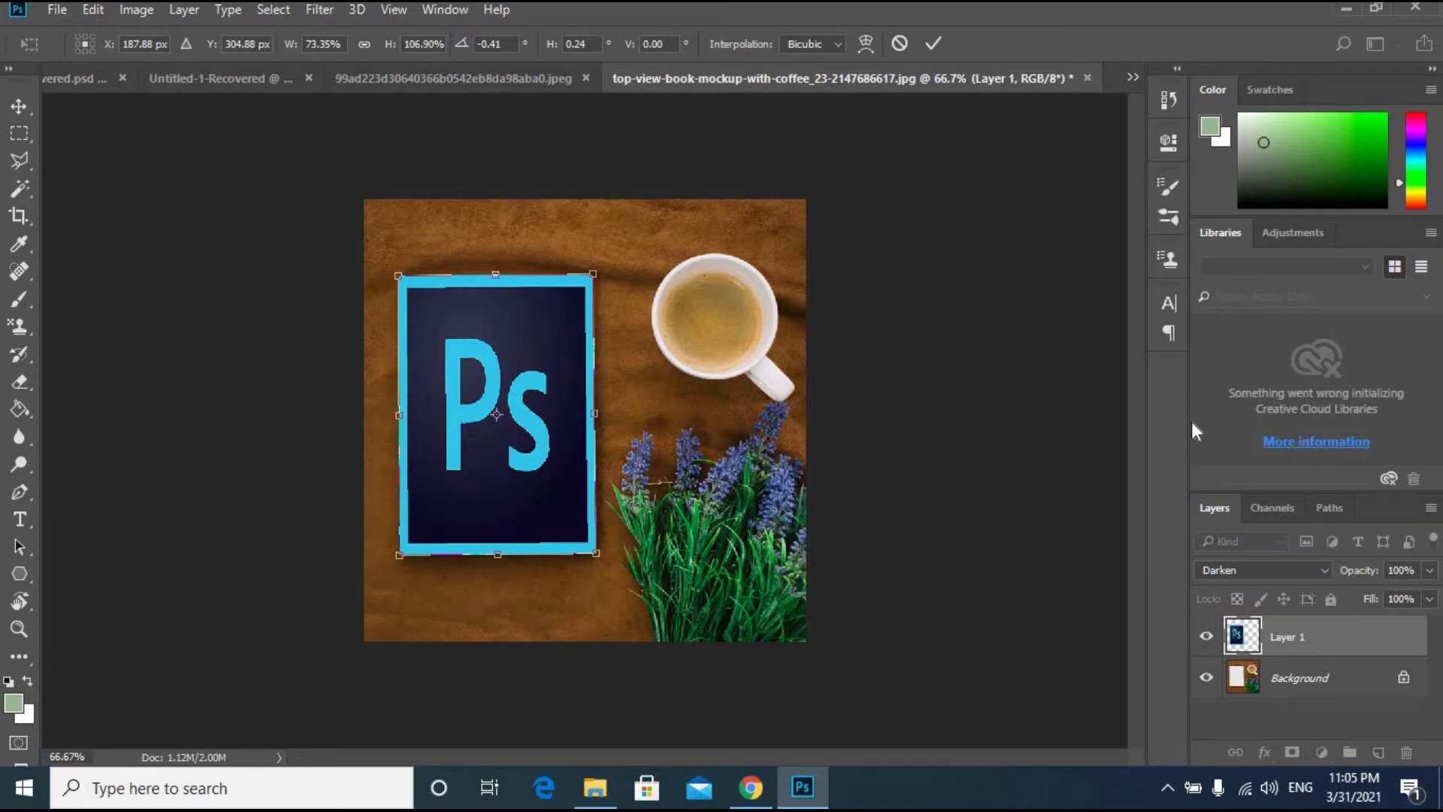
pyautogui.press('Return')
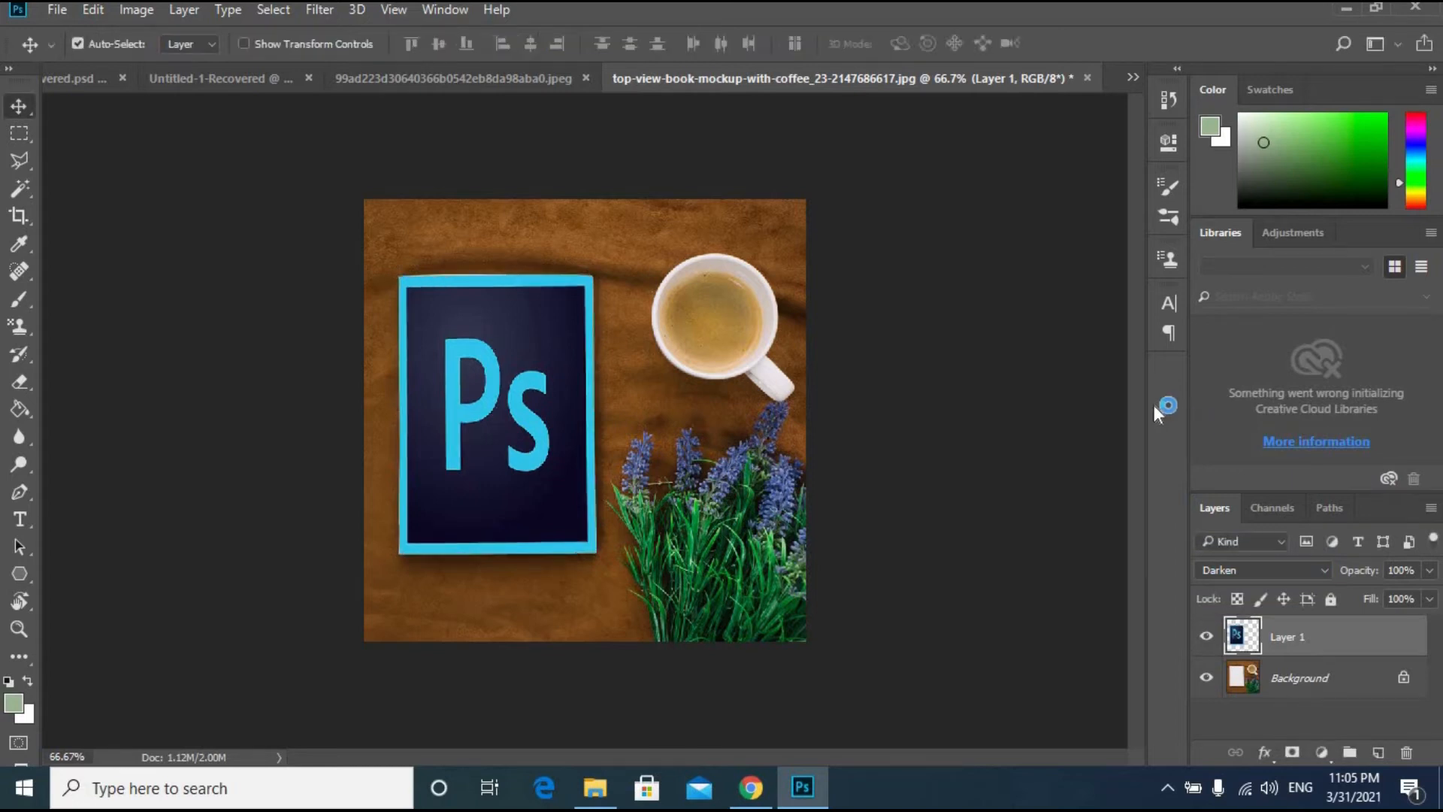
pyautogui.click(1323, 570)
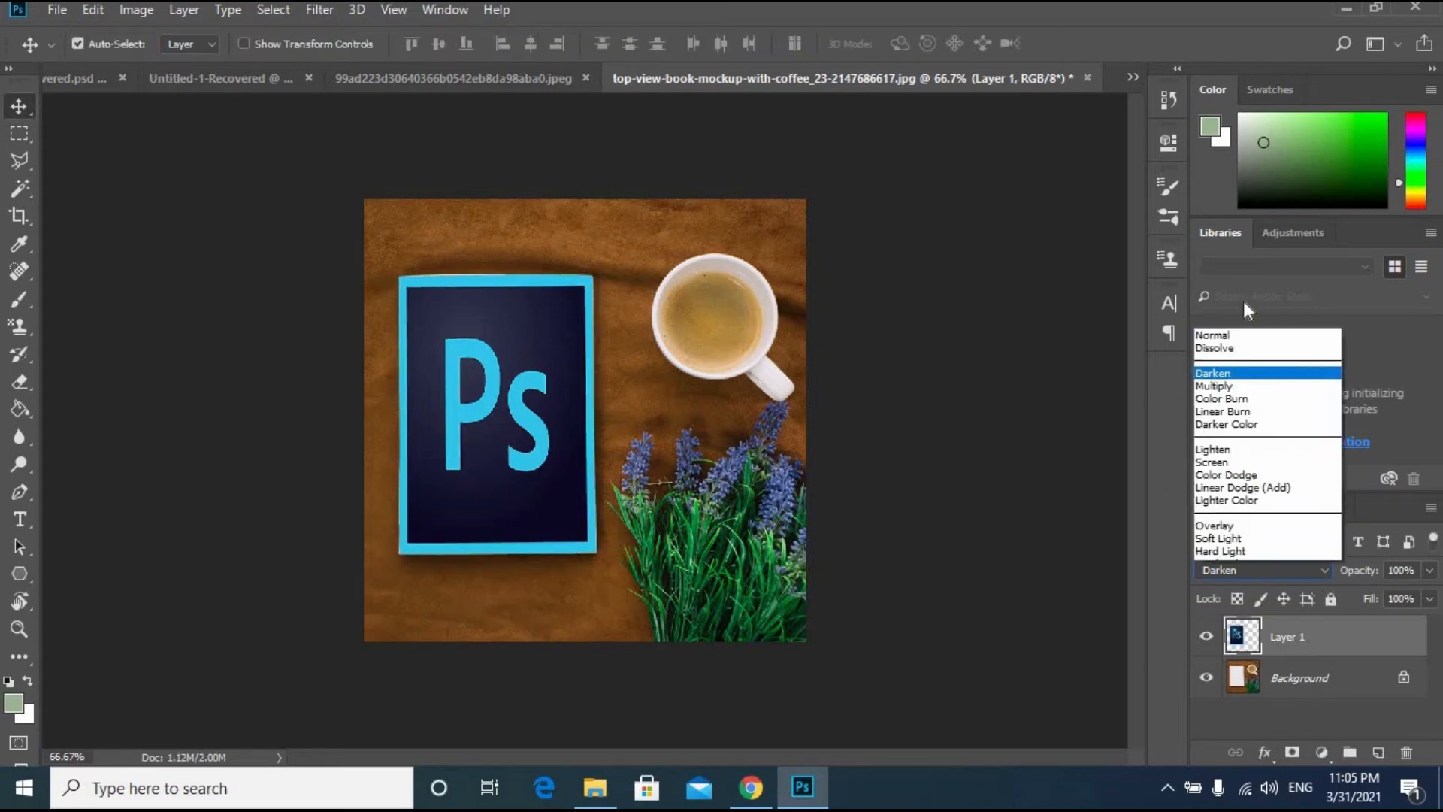
pyautogui.click(1240, 210)
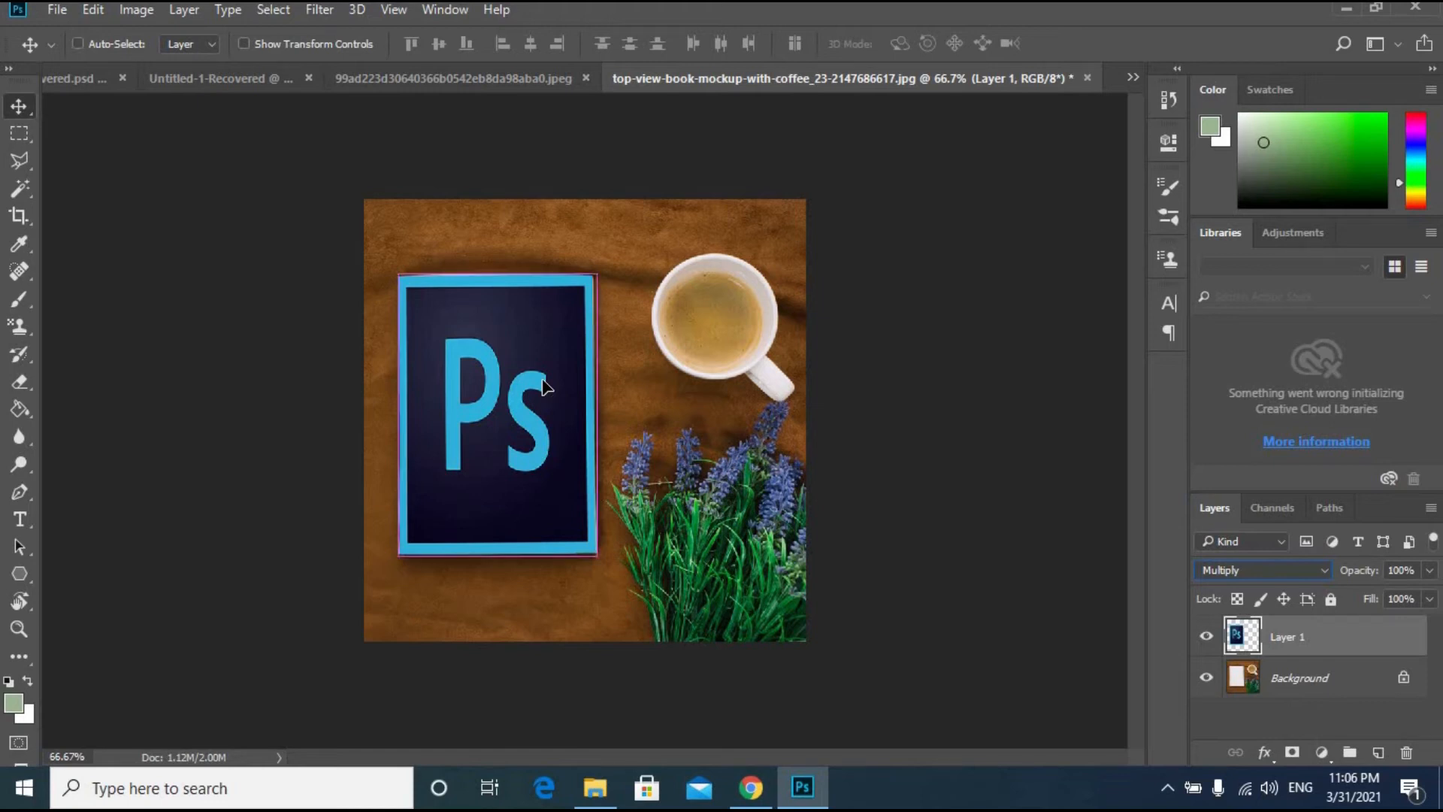
# Step: Start a free transform on the logo and examine its edges and corners against the book cover at up to 300% zoom
pyautogui.hotkey('ctrl', 't')
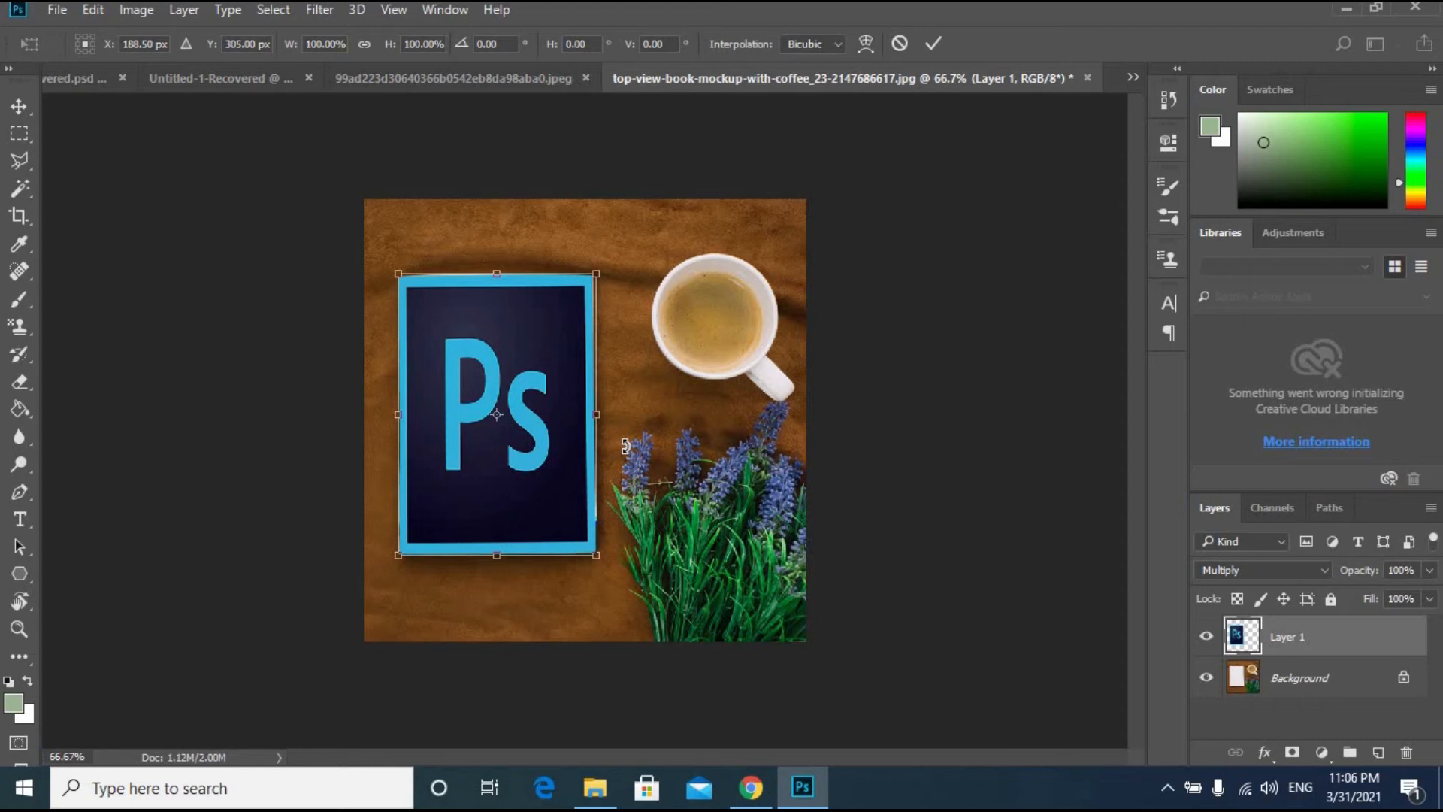
pyautogui.hotkey('ctrl', '+')
pyautogui.hotkey('ctrl', '+')
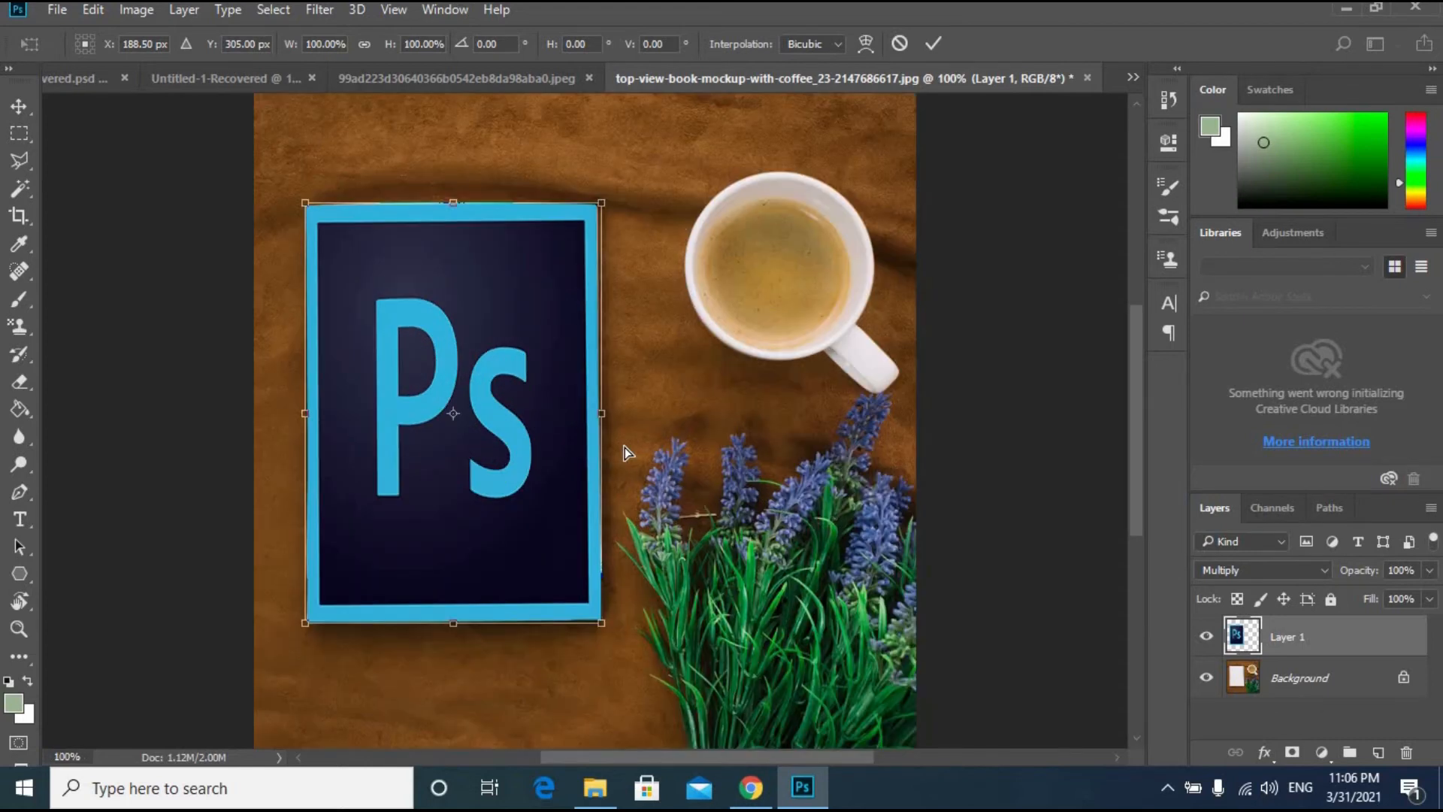
pyautogui.scroll(5, 666, 331)
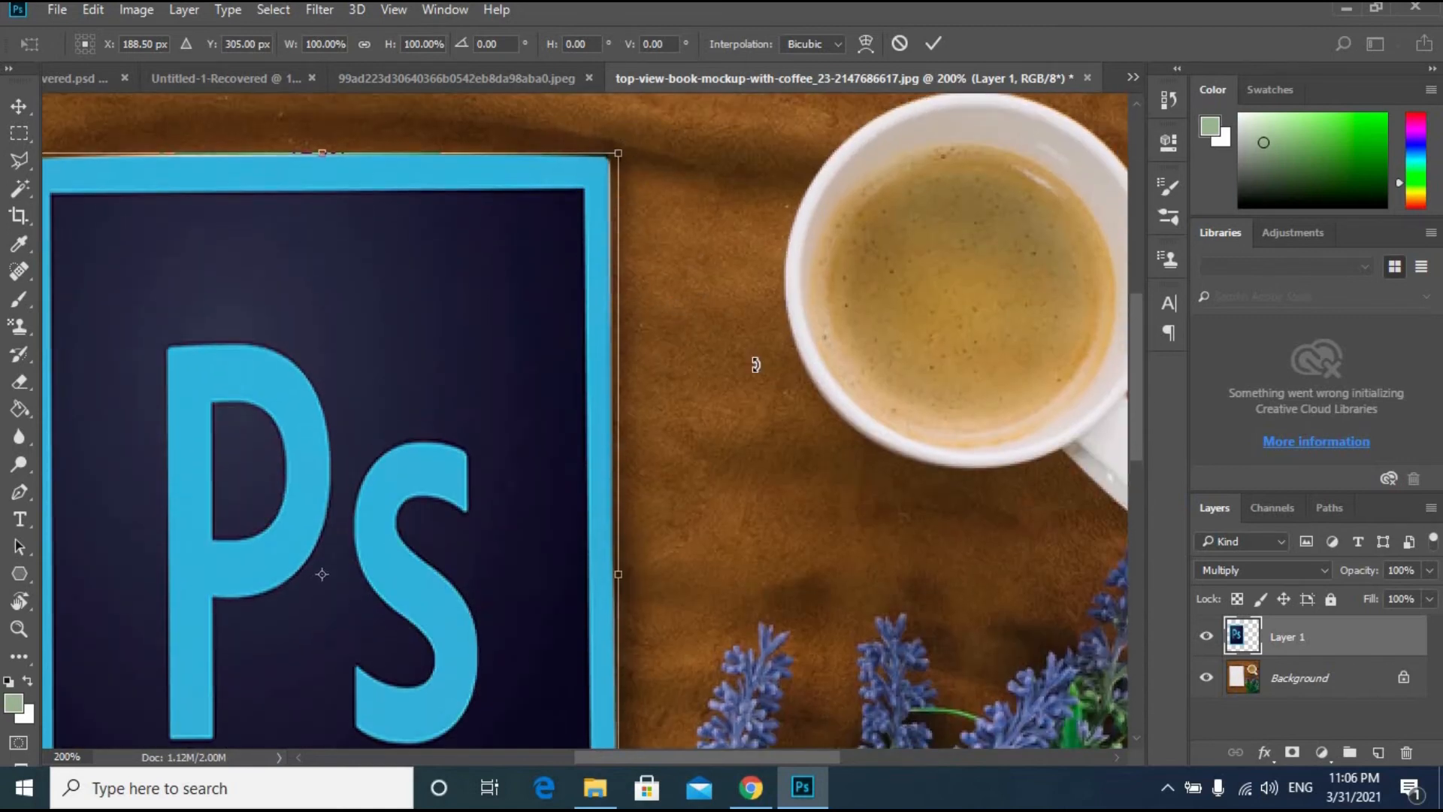
pyautogui.scroll(-3, 755, 364)
pyautogui.hotkey('ctrl', '-')
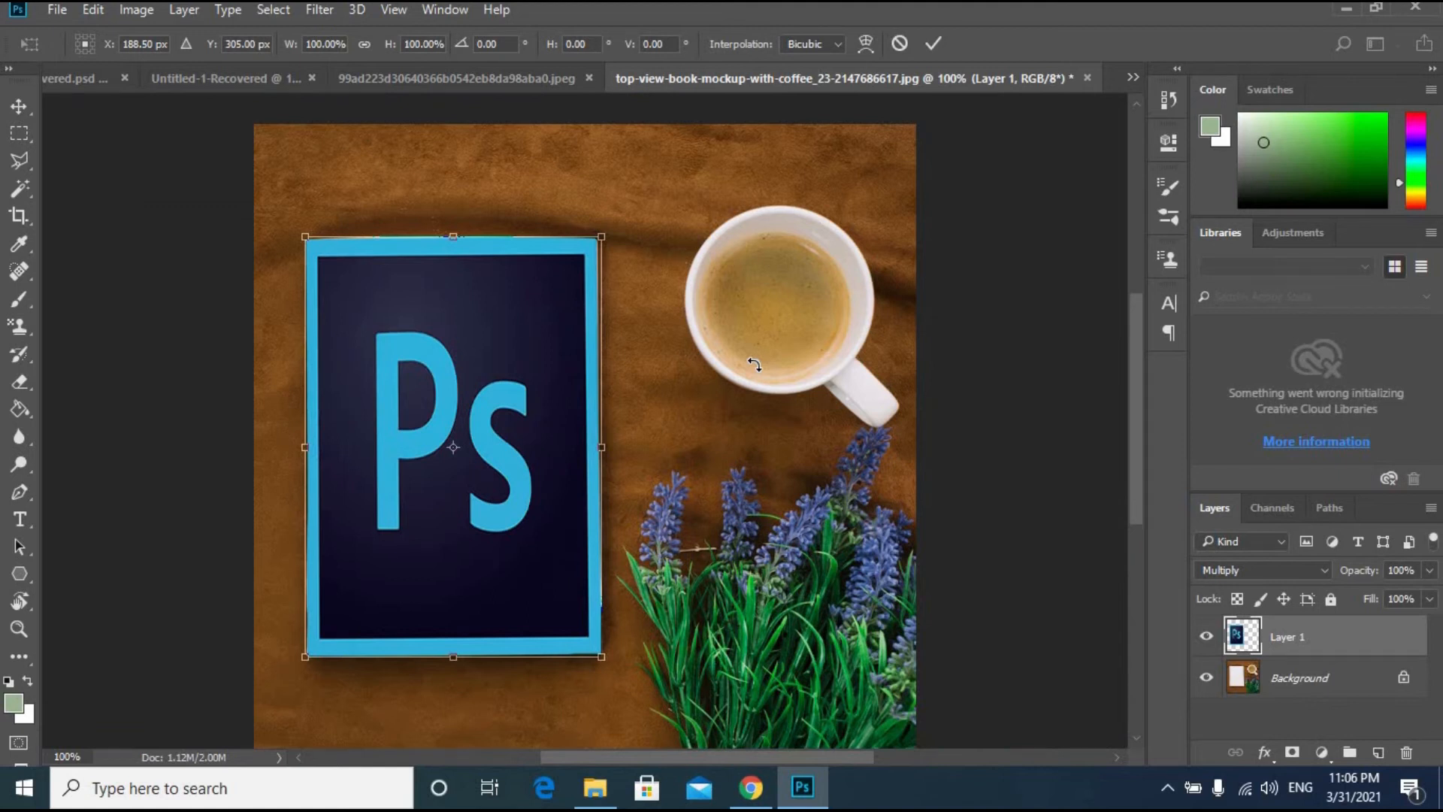
pyautogui.hotkey('ctrl', '+')
pyautogui.hotkey('ctrl', '+')
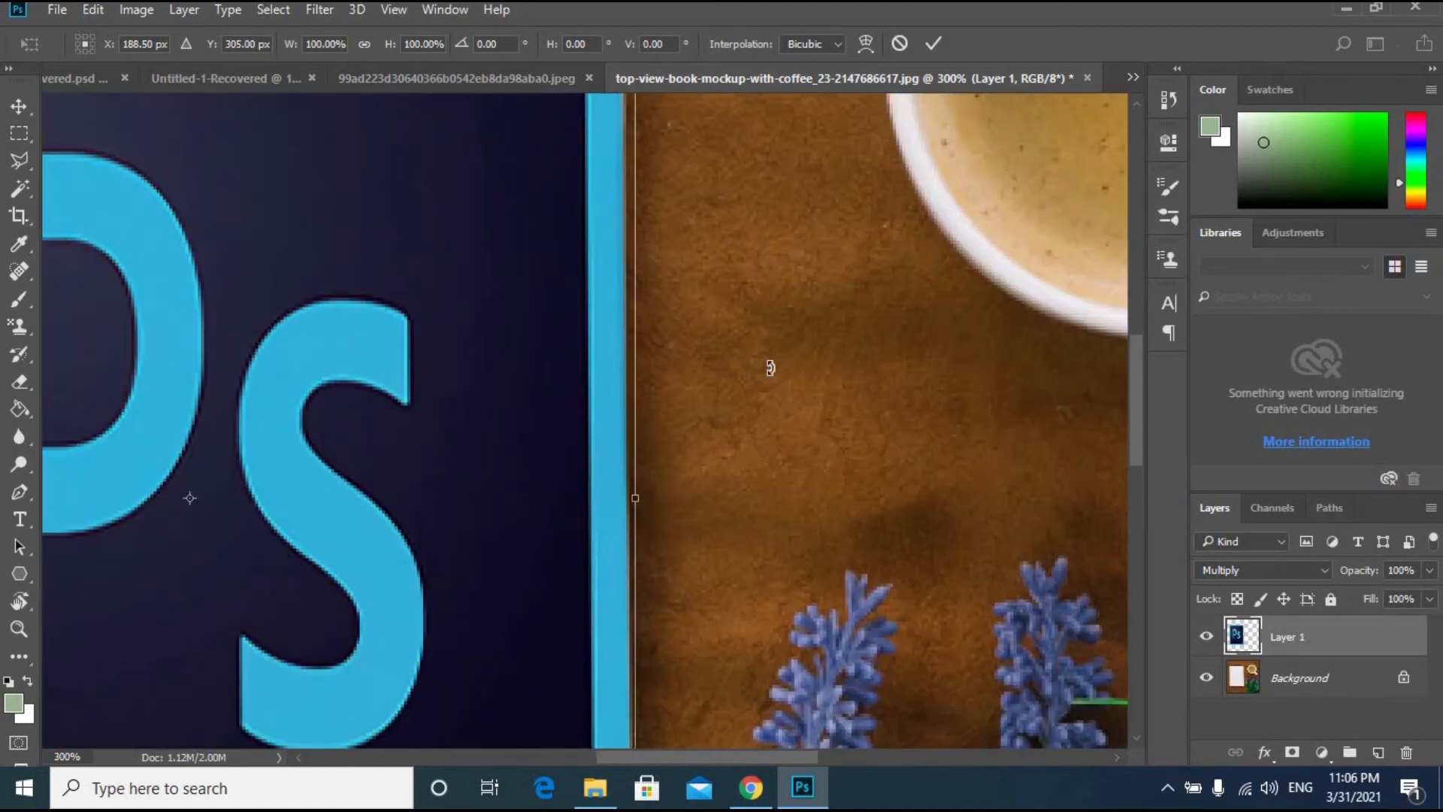
pyautogui.scroll(-9, 770, 368)
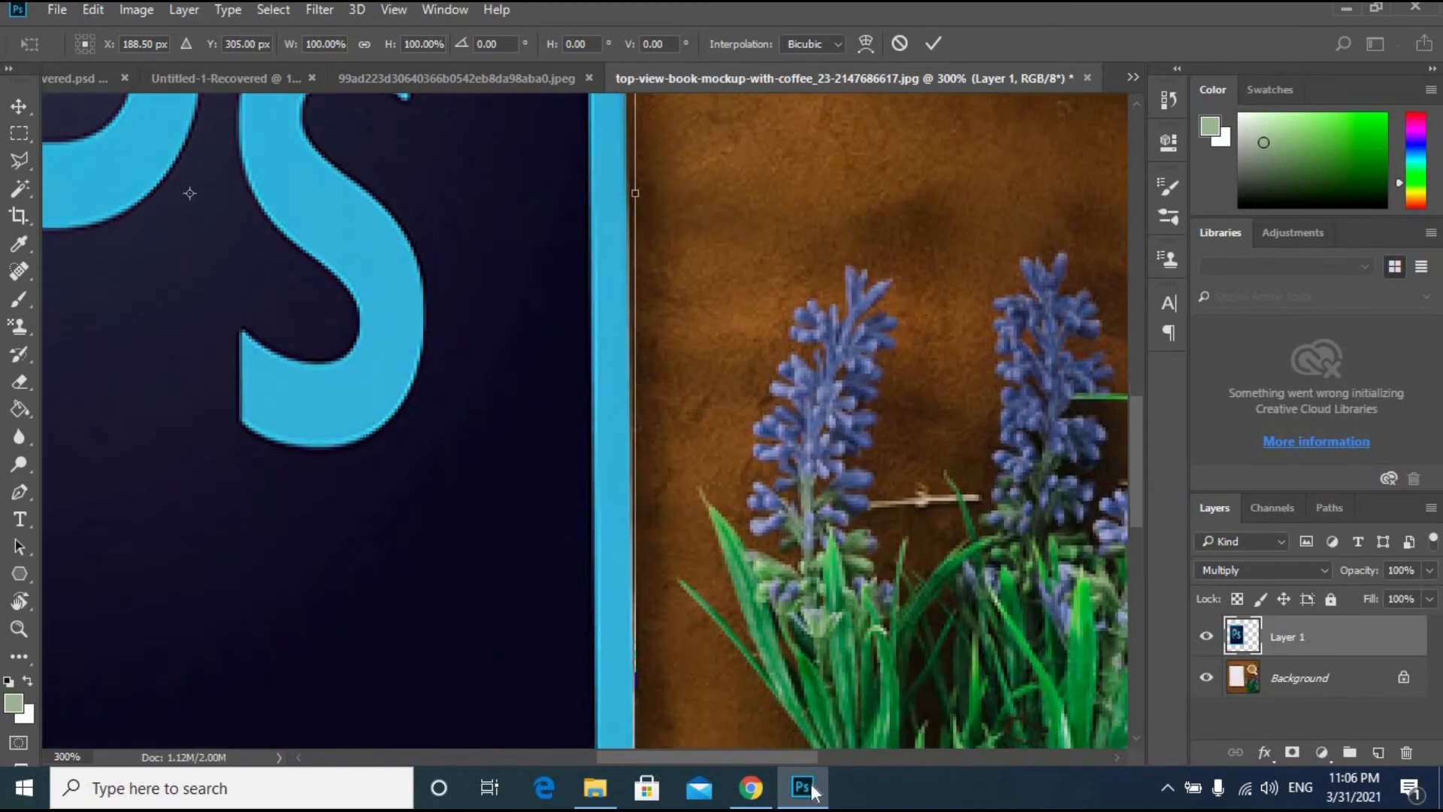
pyautogui.moveTo(740, 757); pyautogui.dragTo(679, 757)
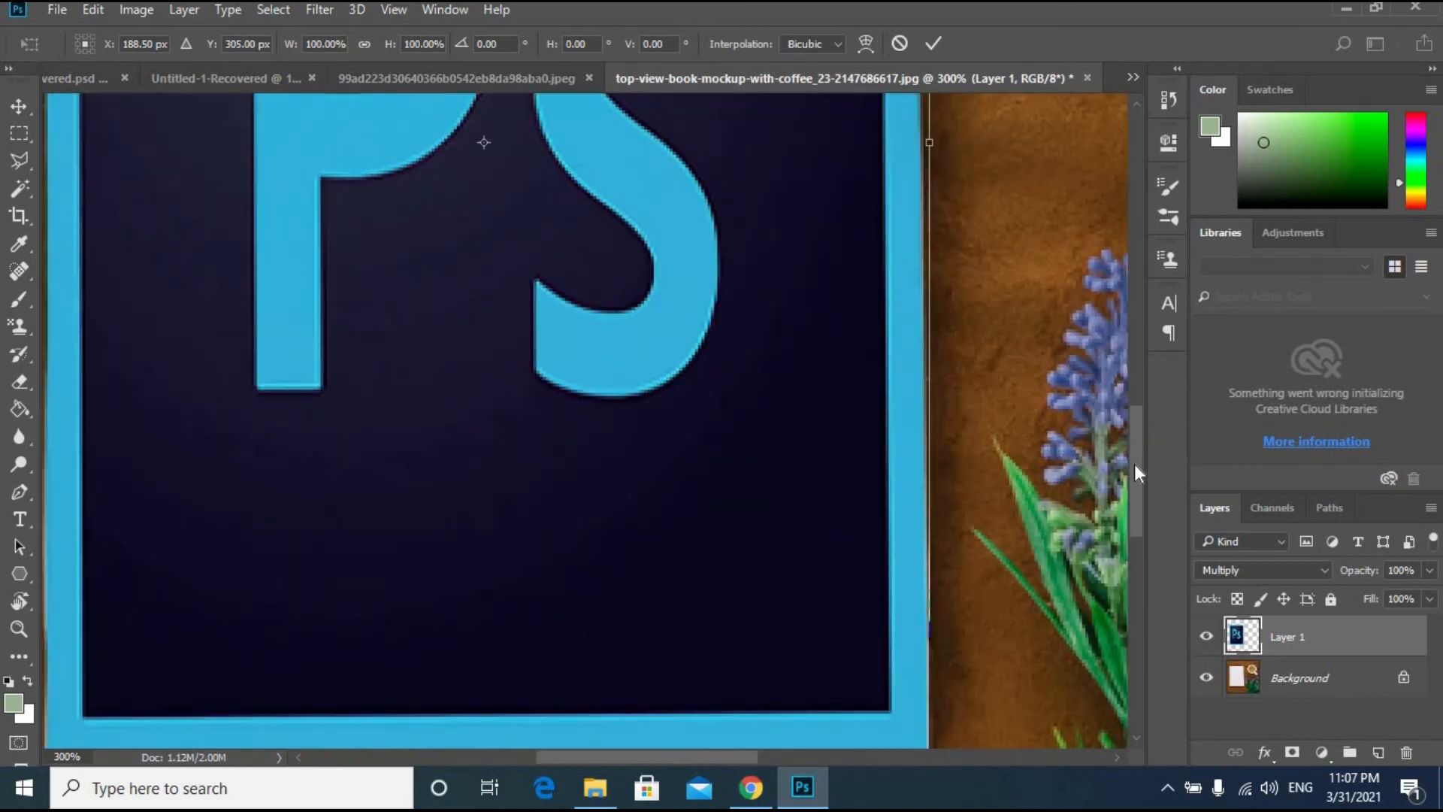
pyautogui.scroll(-7, 1134, 472)
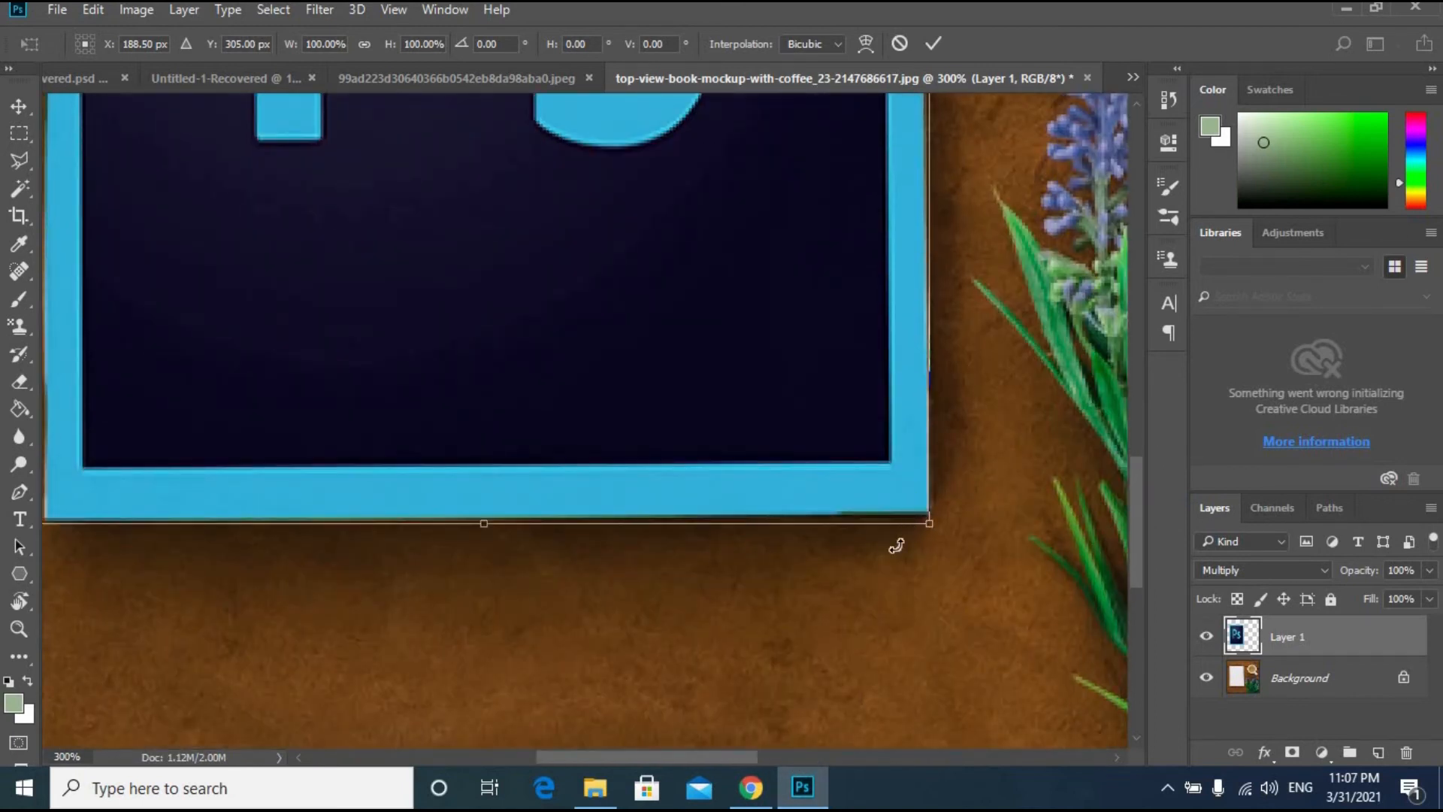
pyautogui.moveTo(660, 756); pyautogui.dragTo(598, 756)
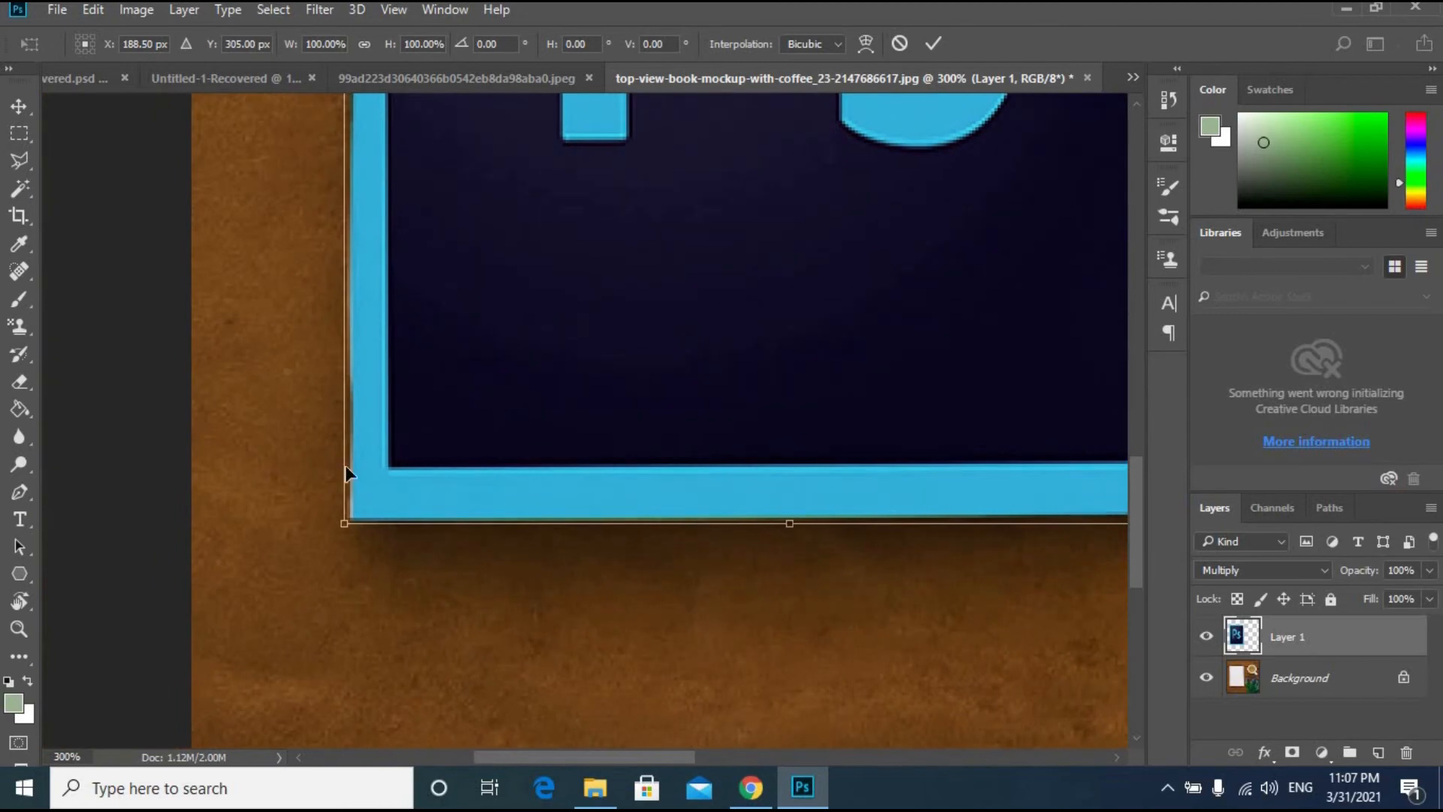
pyautogui.scroll(5, 458, 455)
pyautogui.scroll(10, 483, 396)
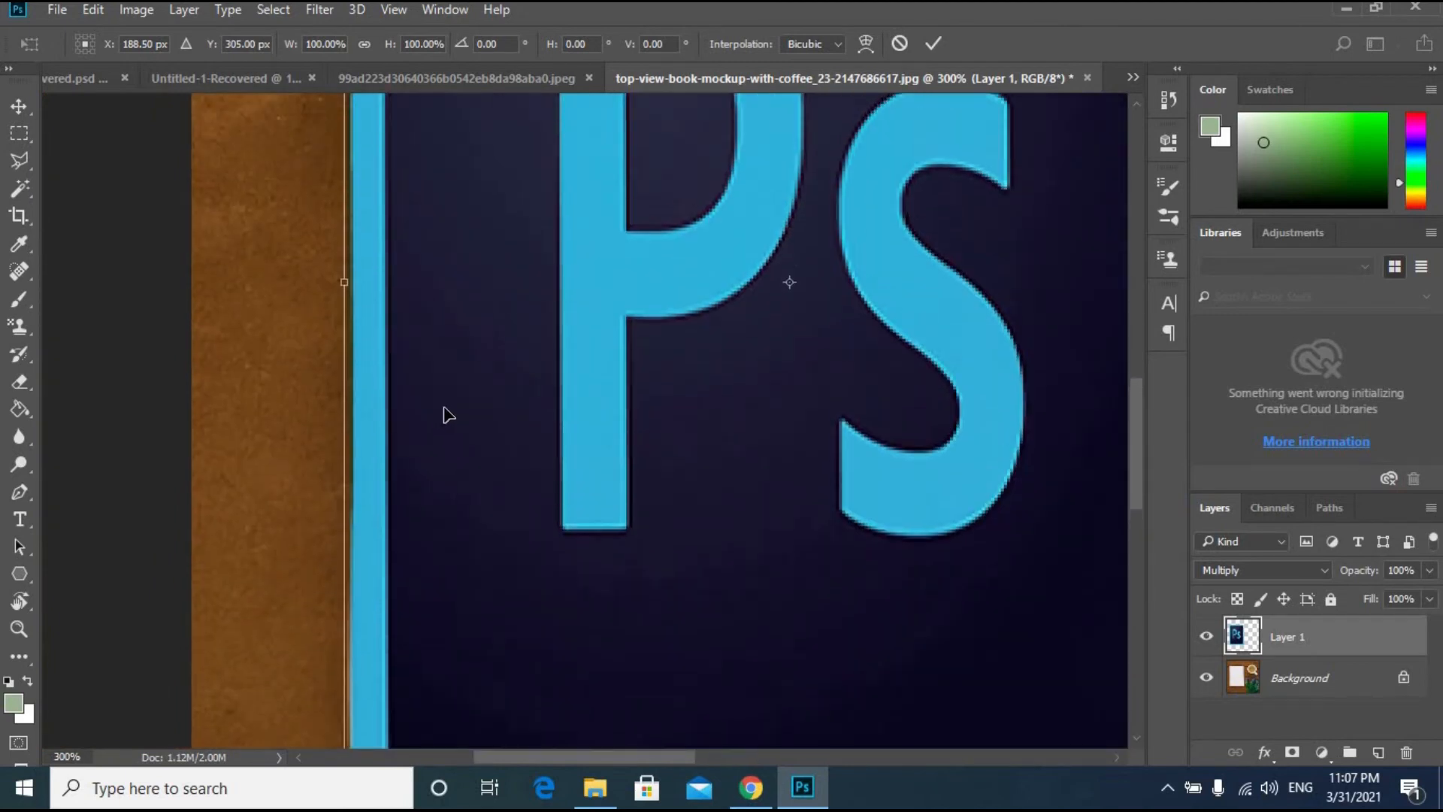
pyautogui.scroll(14, 471, 241)
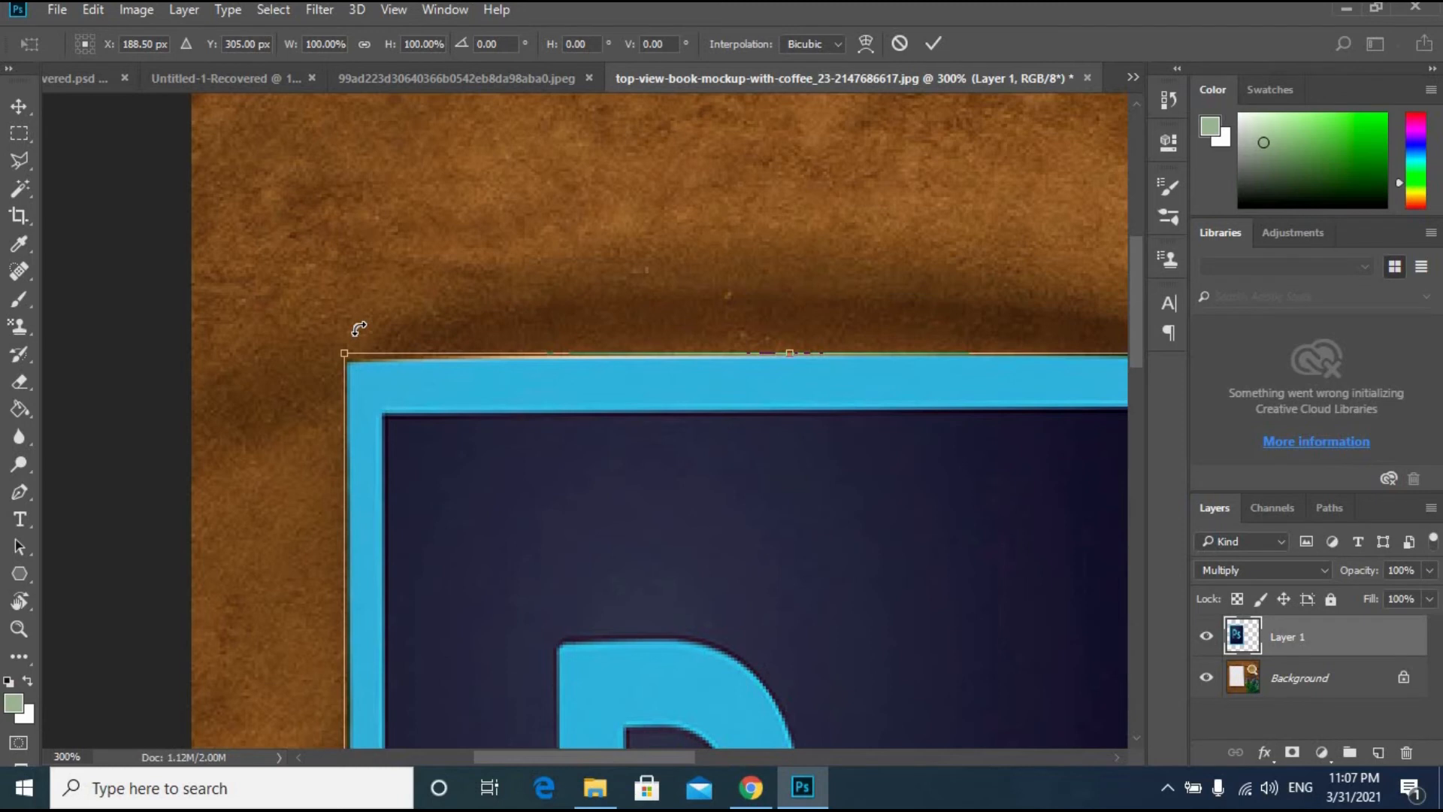
pyautogui.click(58, 9)
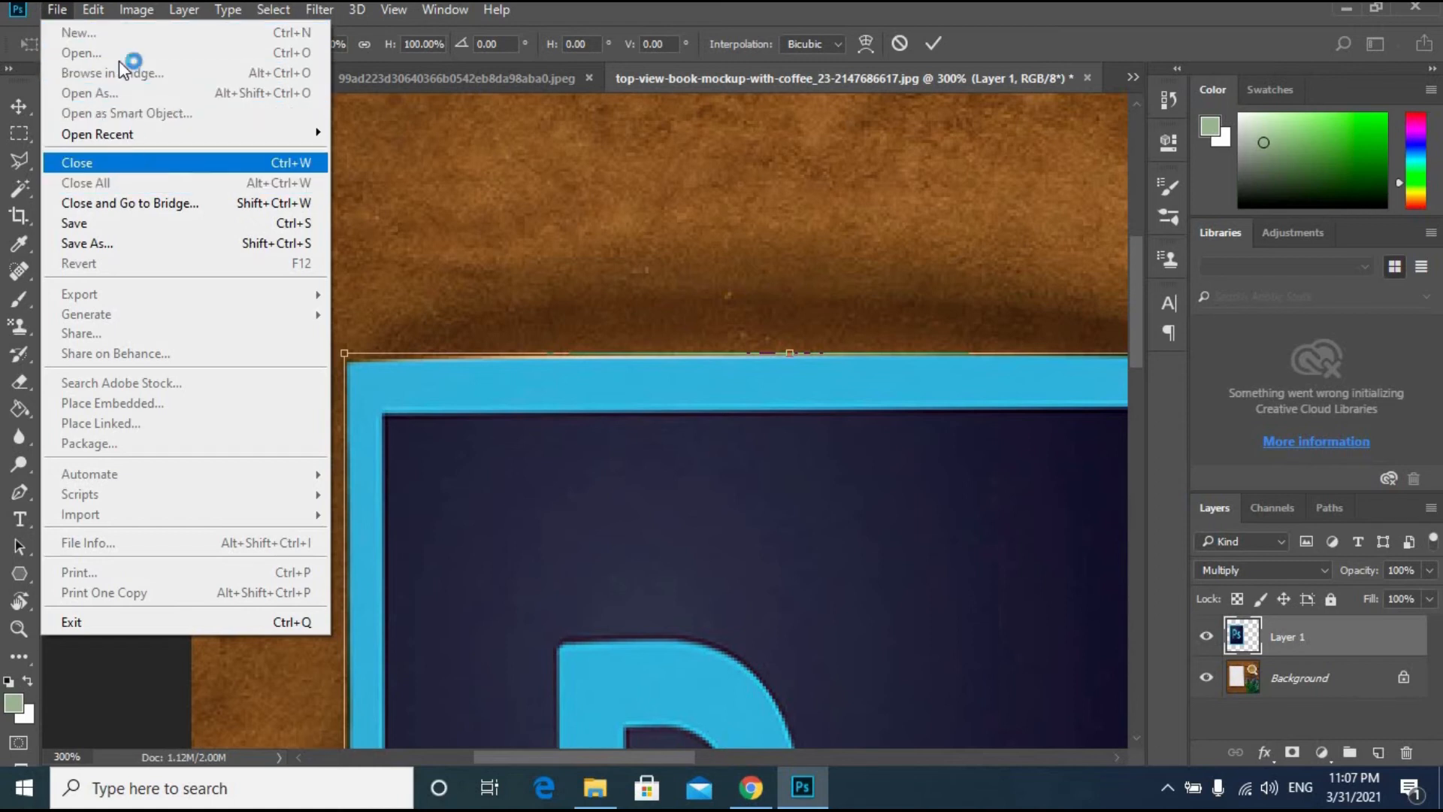
pyautogui.click(958, 44)
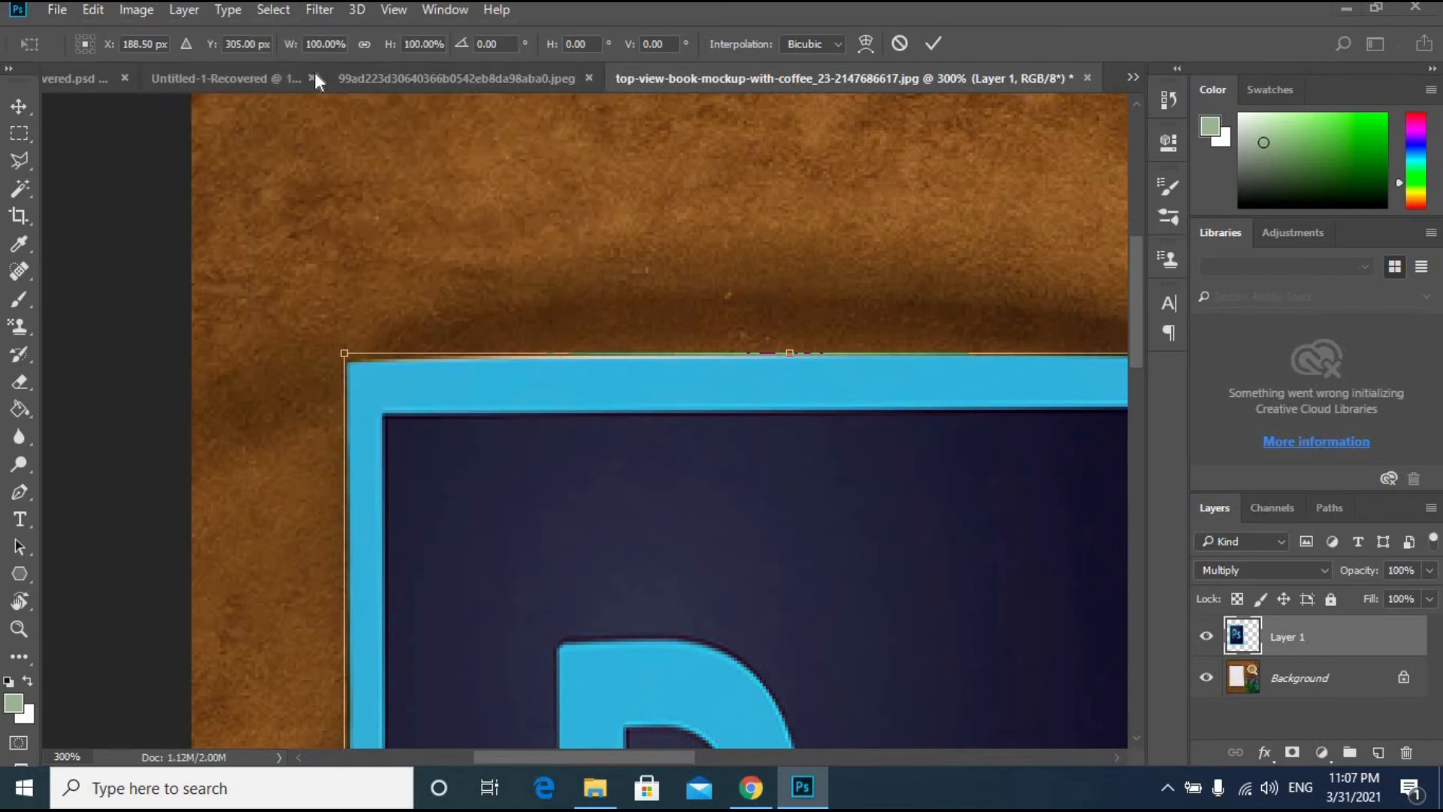
pyautogui.click(61, 10)
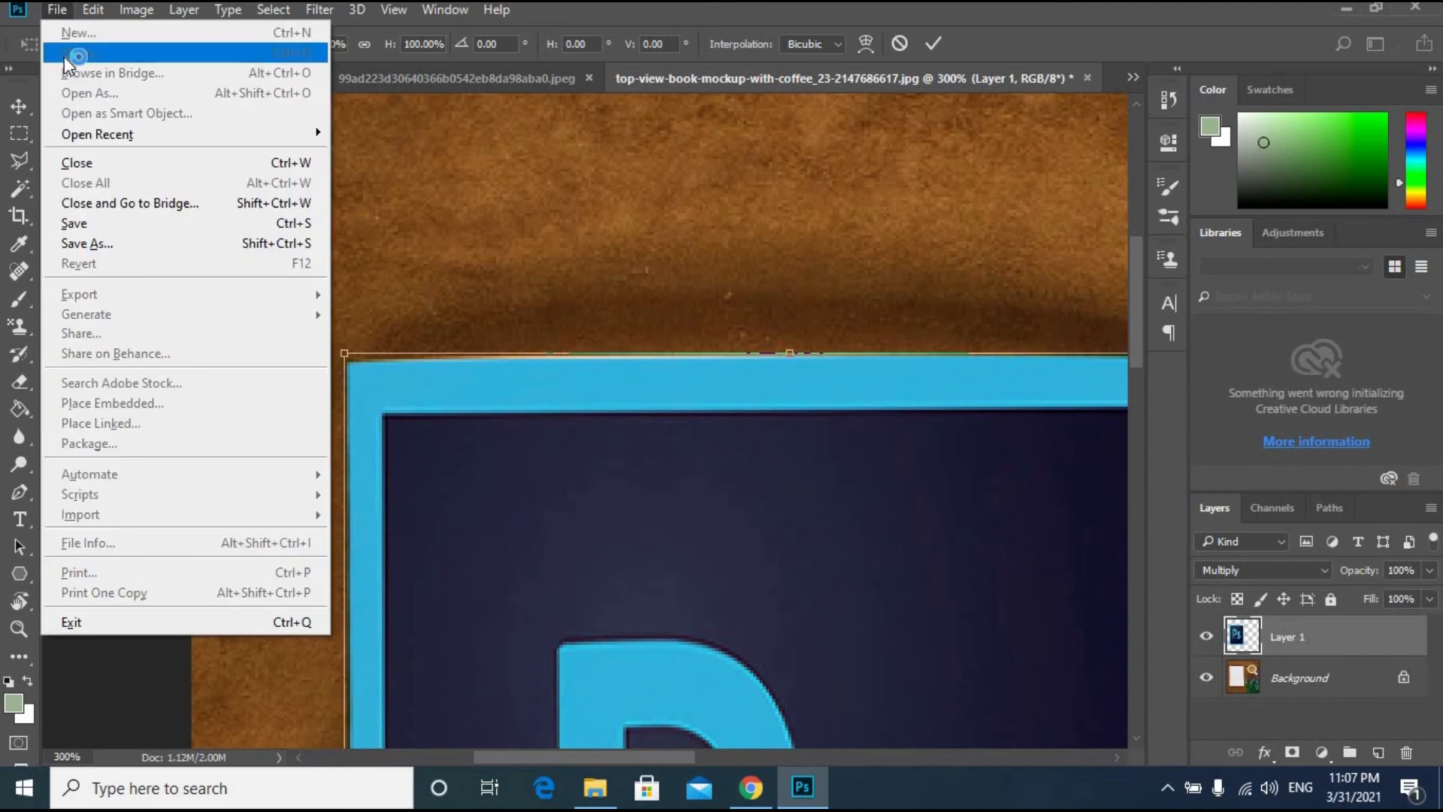
pyautogui.click(831, 288)
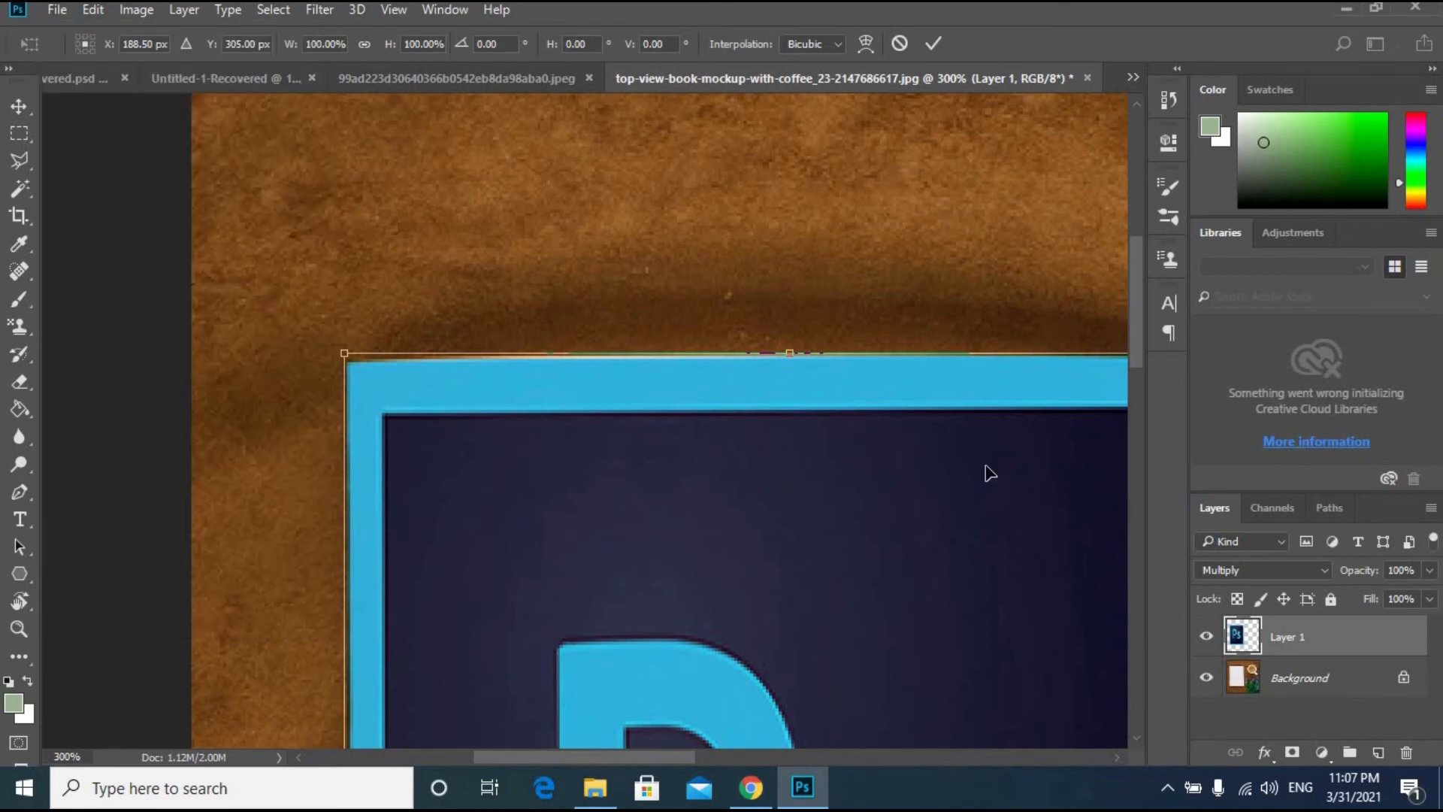
pyautogui.press('Return')
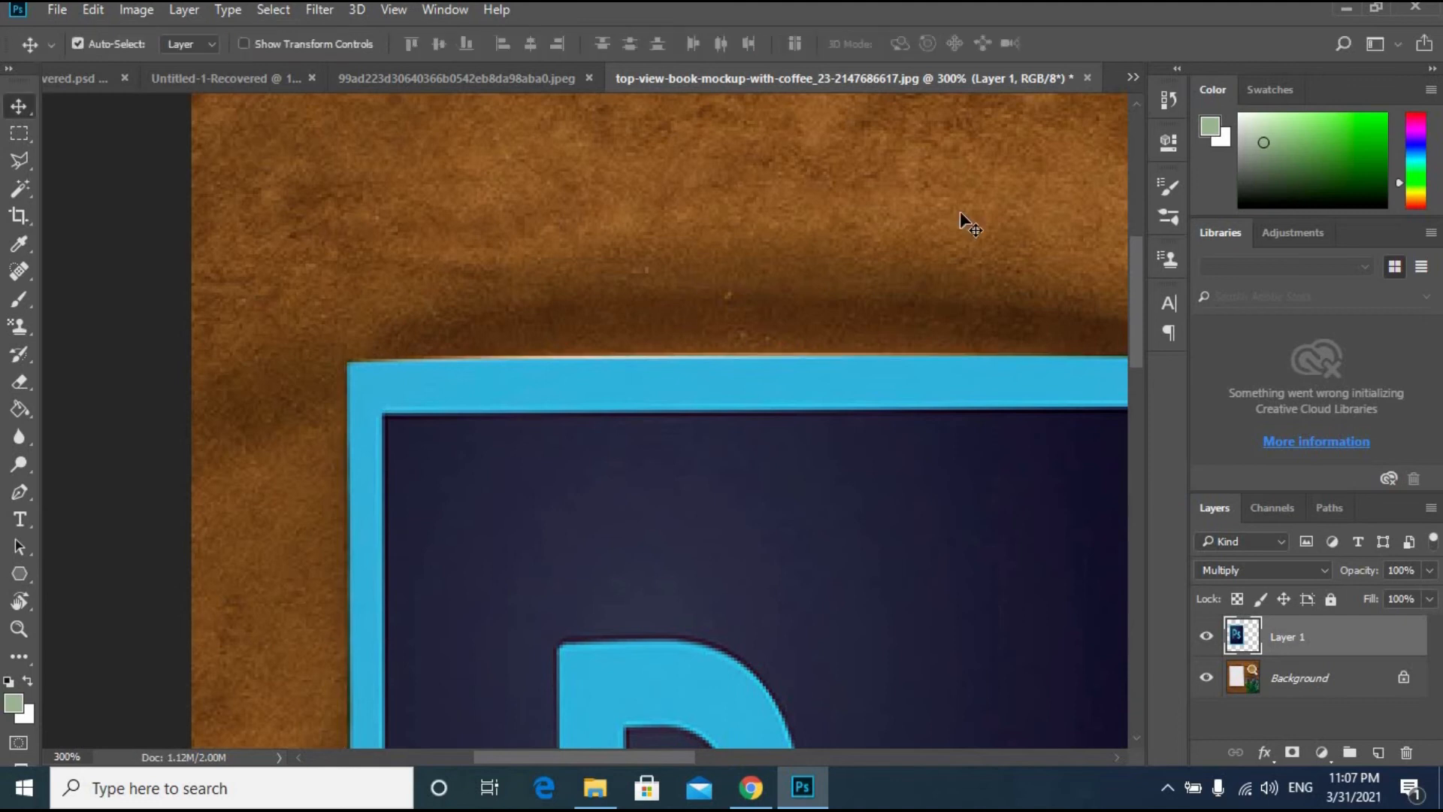
pyautogui.click(53, 15)
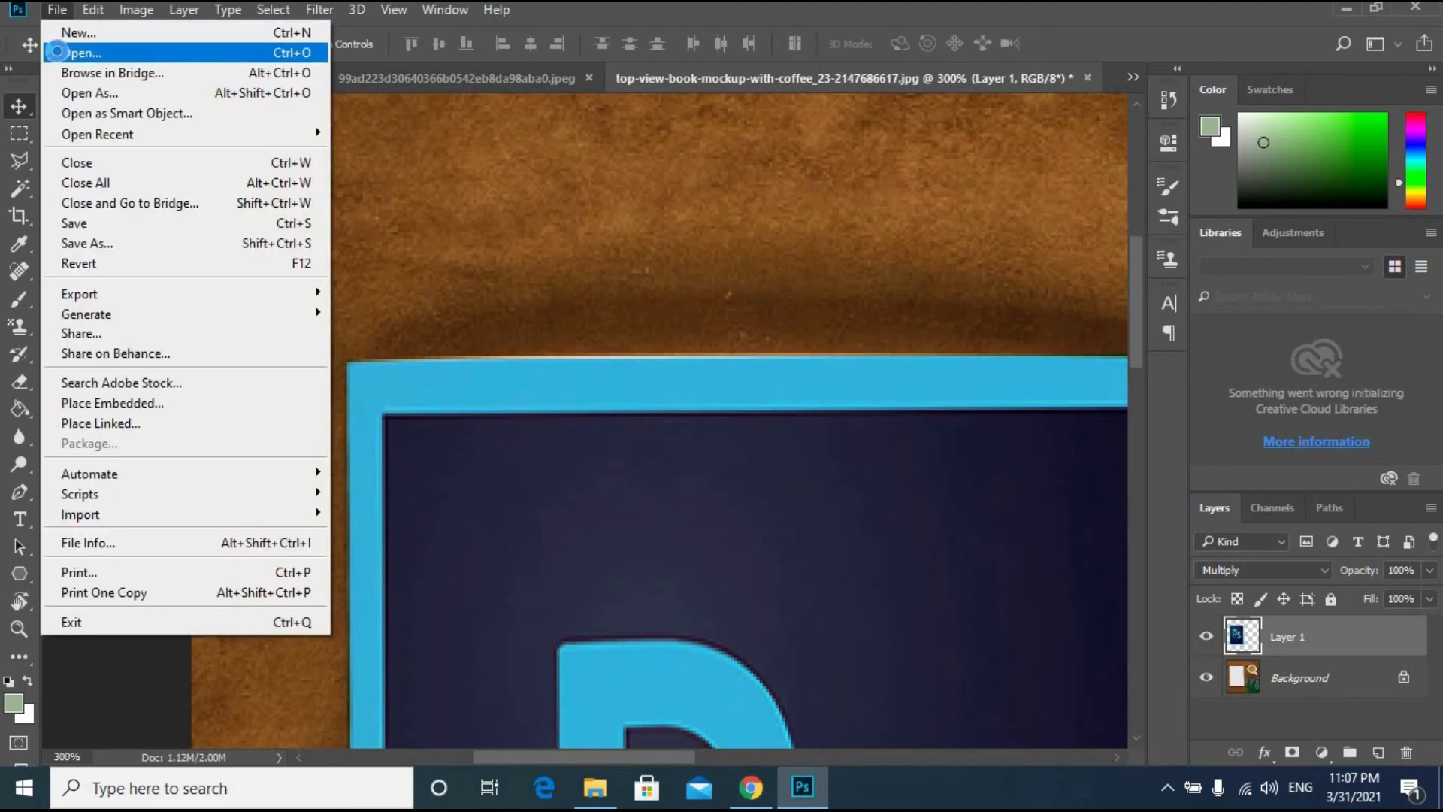
pyautogui.click(82, 54)
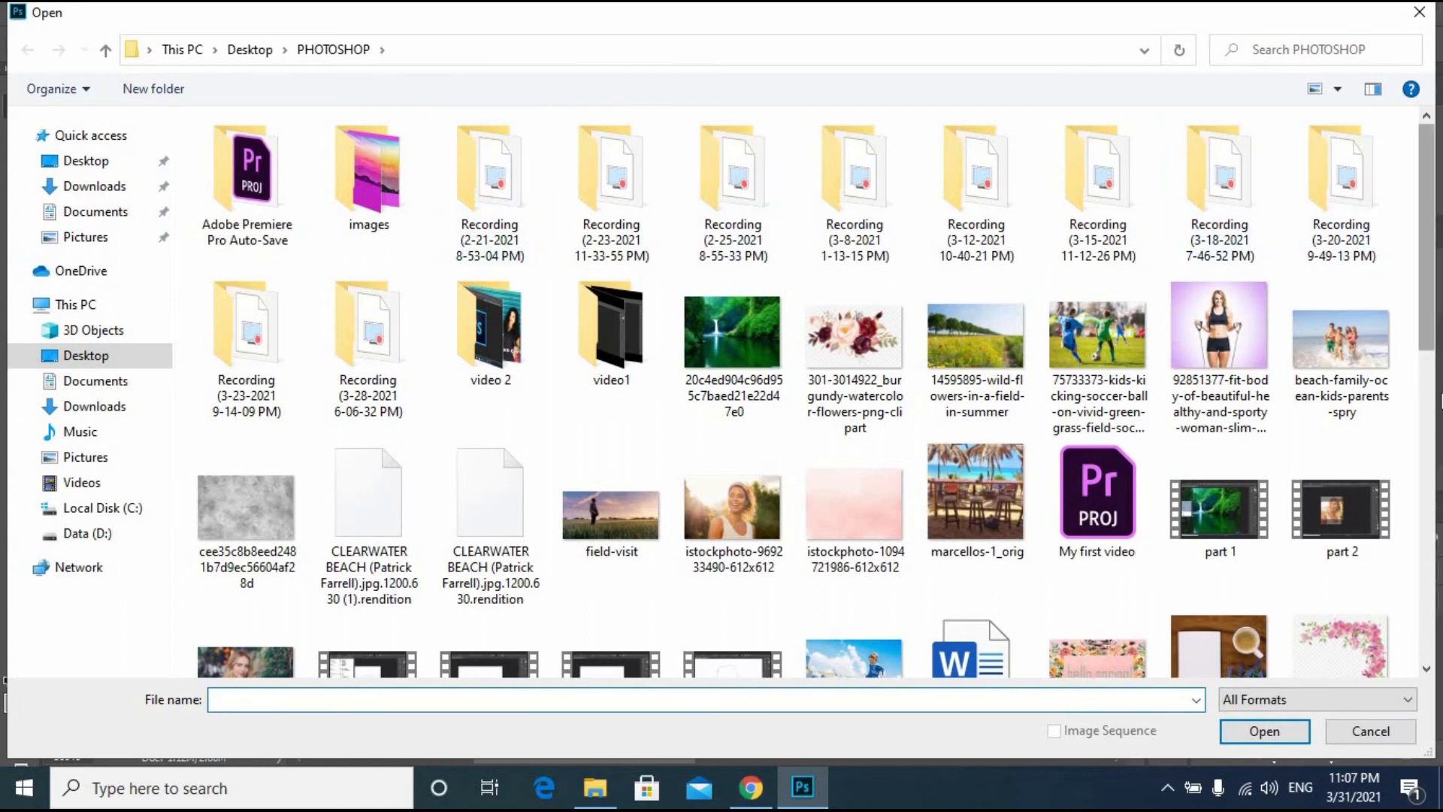
pyautogui.scroll(-5, 1421, 241)
pyautogui.scroll(-5, 1379, 451)
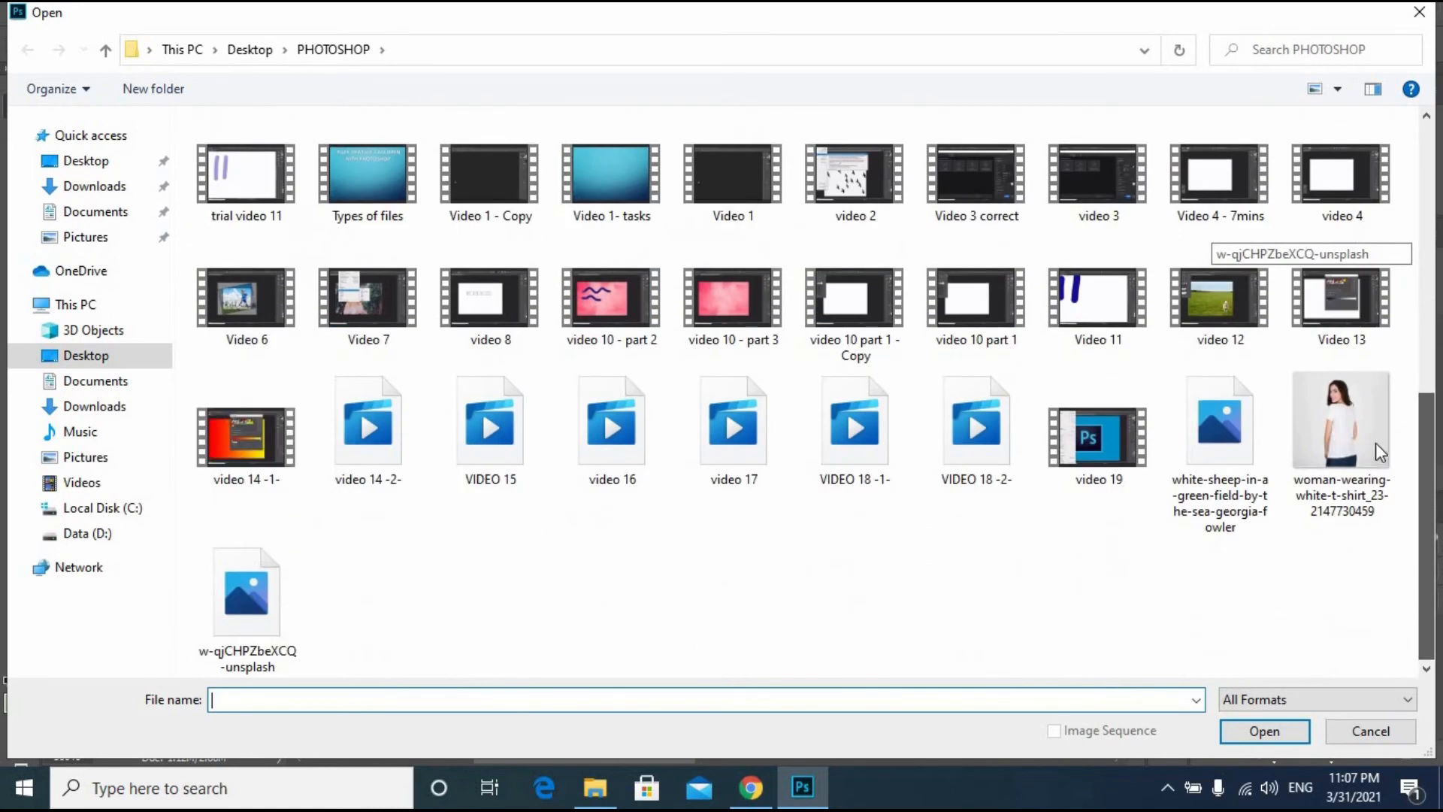
pyautogui.click(1376, 444)
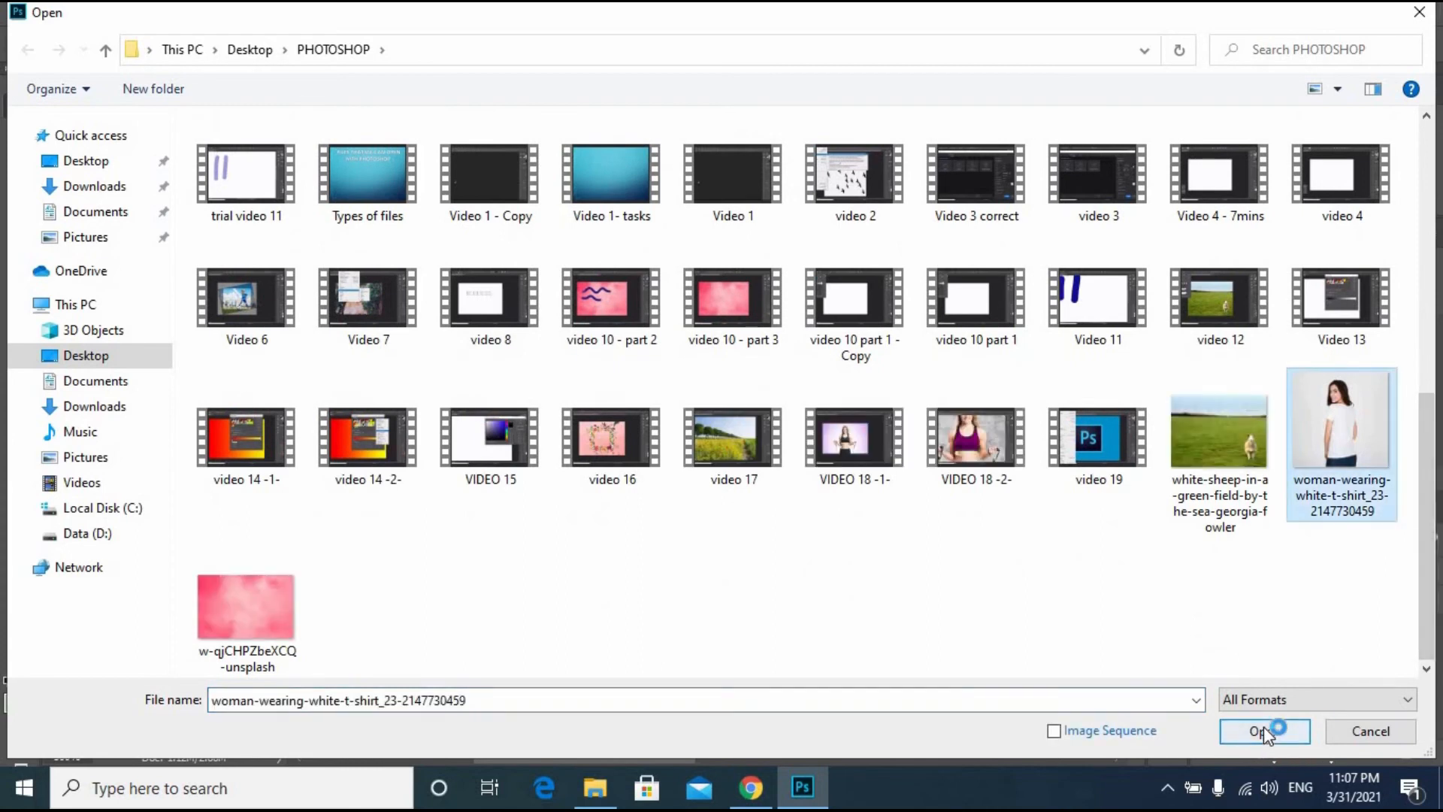
pyautogui.click(1264, 729)
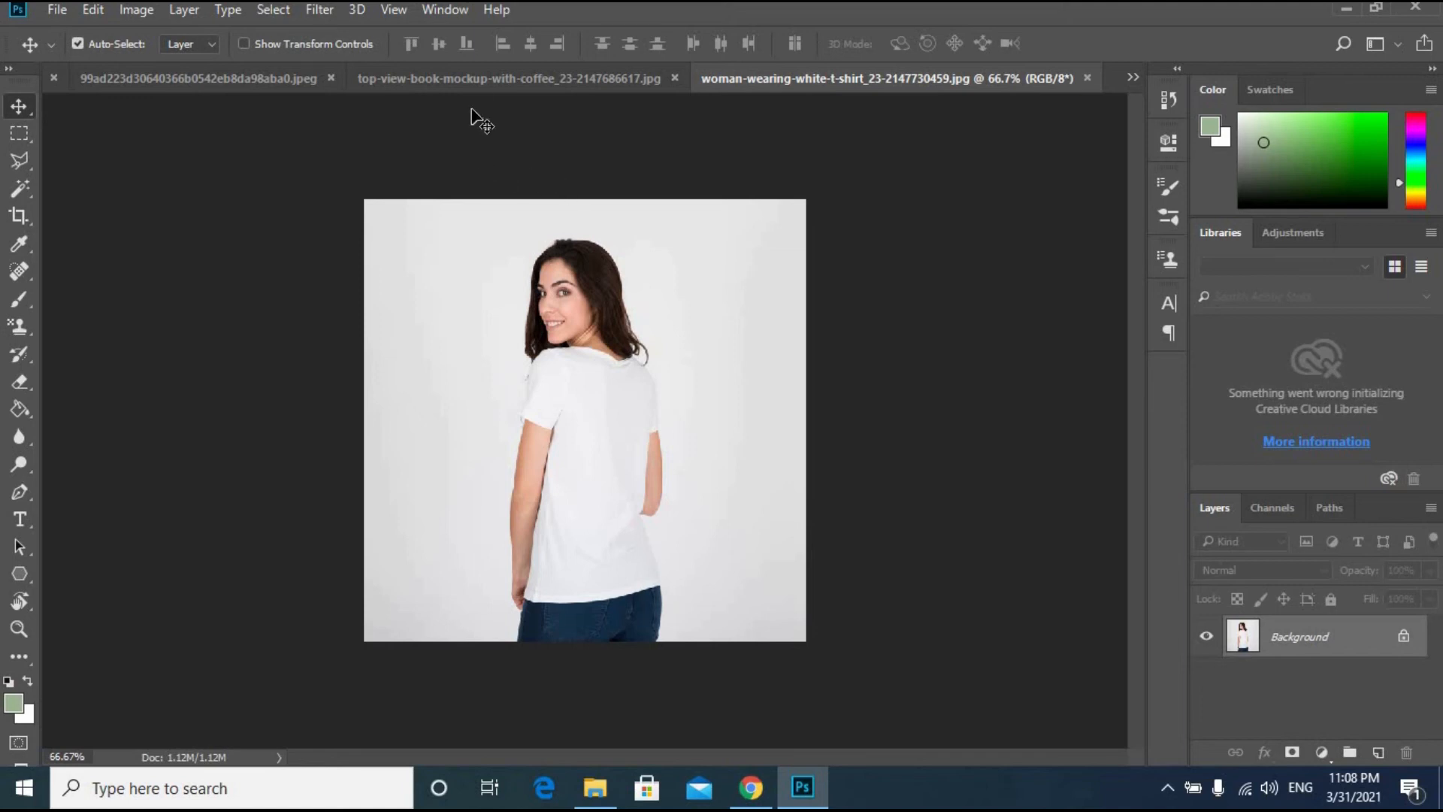
# Step: Copy the Ps logo from its own document and paste it into the white T-shirt image, accepting the colour profile conversion
pyautogui.click(146, 77)
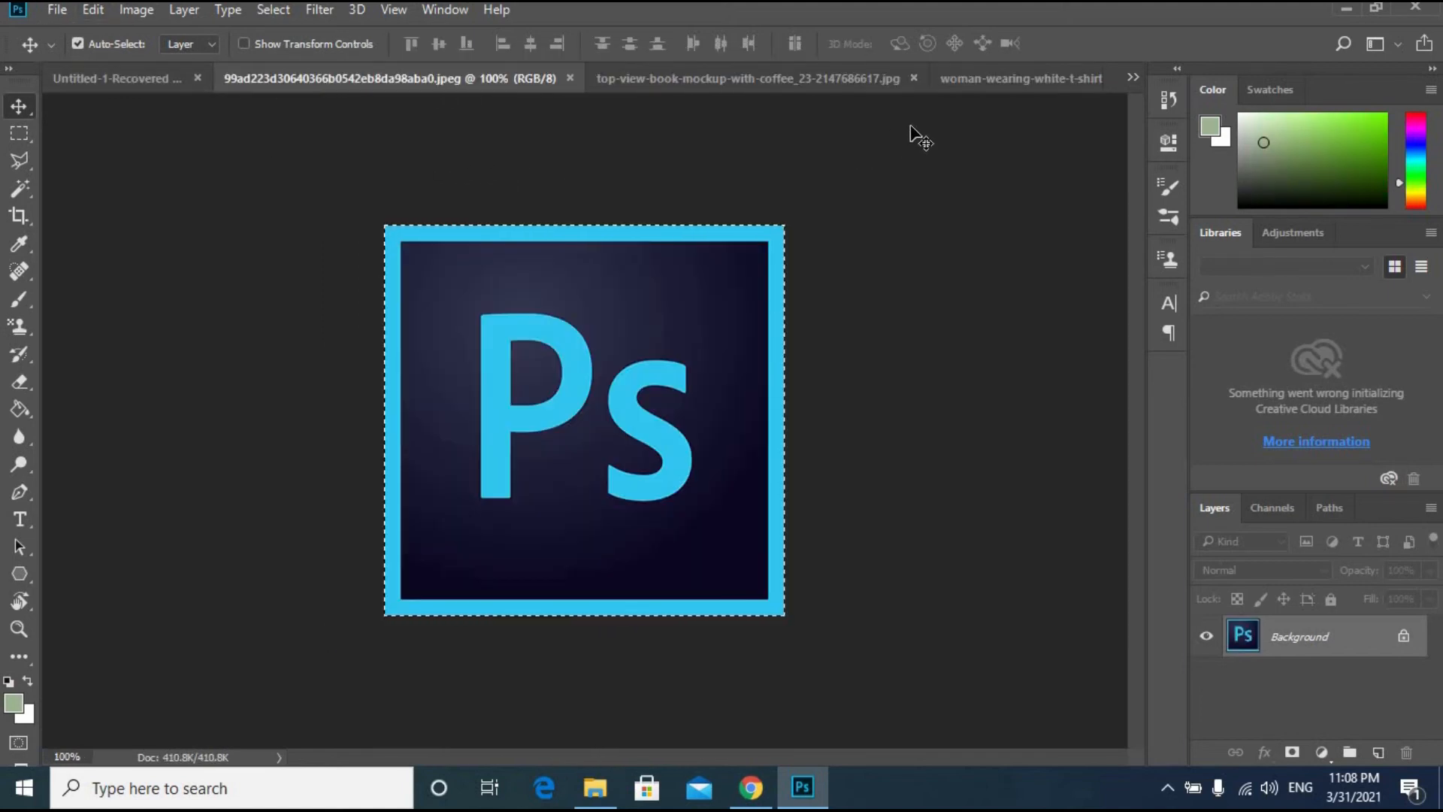
pyautogui.hotkey('ctrl', 'c')
pyautogui.click(1045, 84)
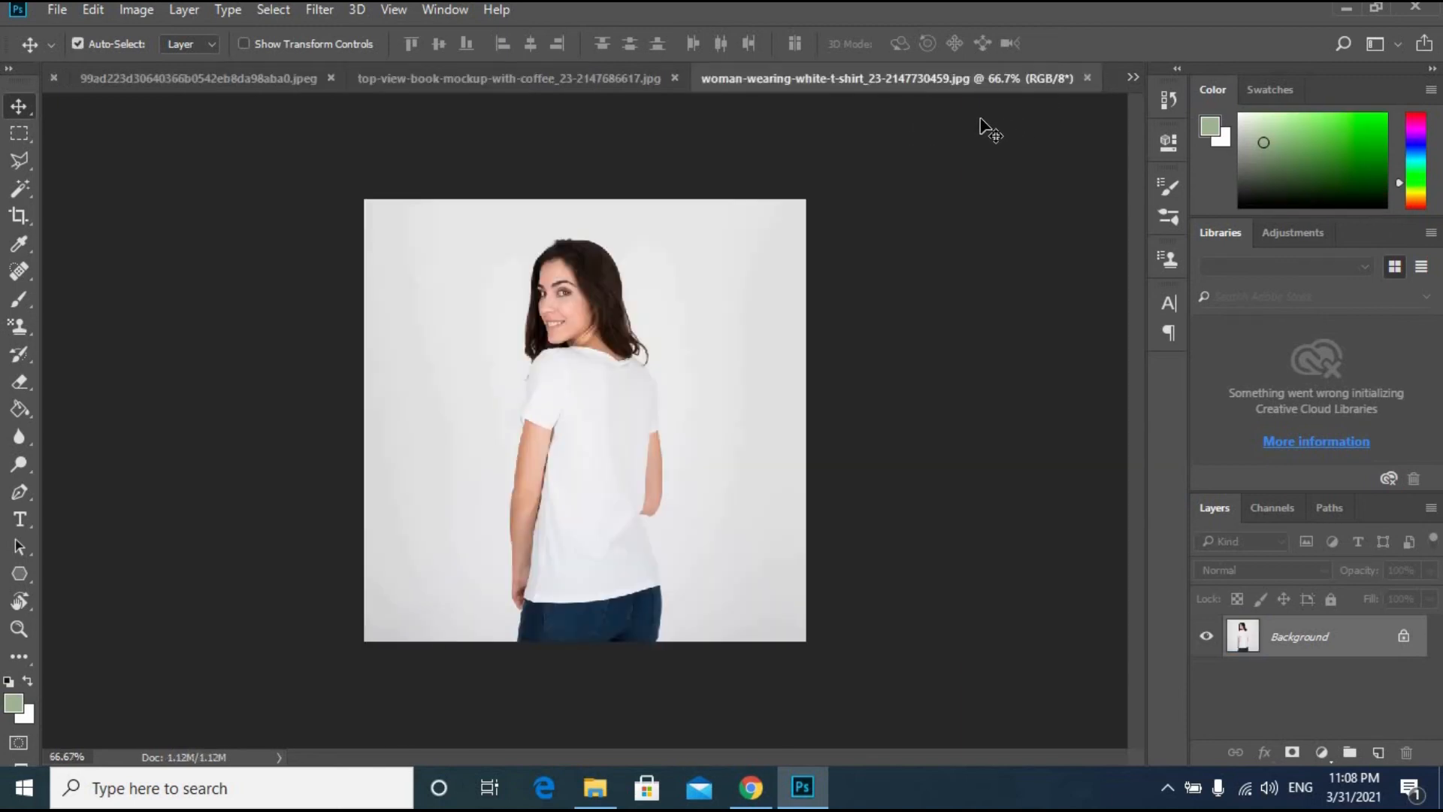
pyautogui.hotkey('ctrl', 'v')
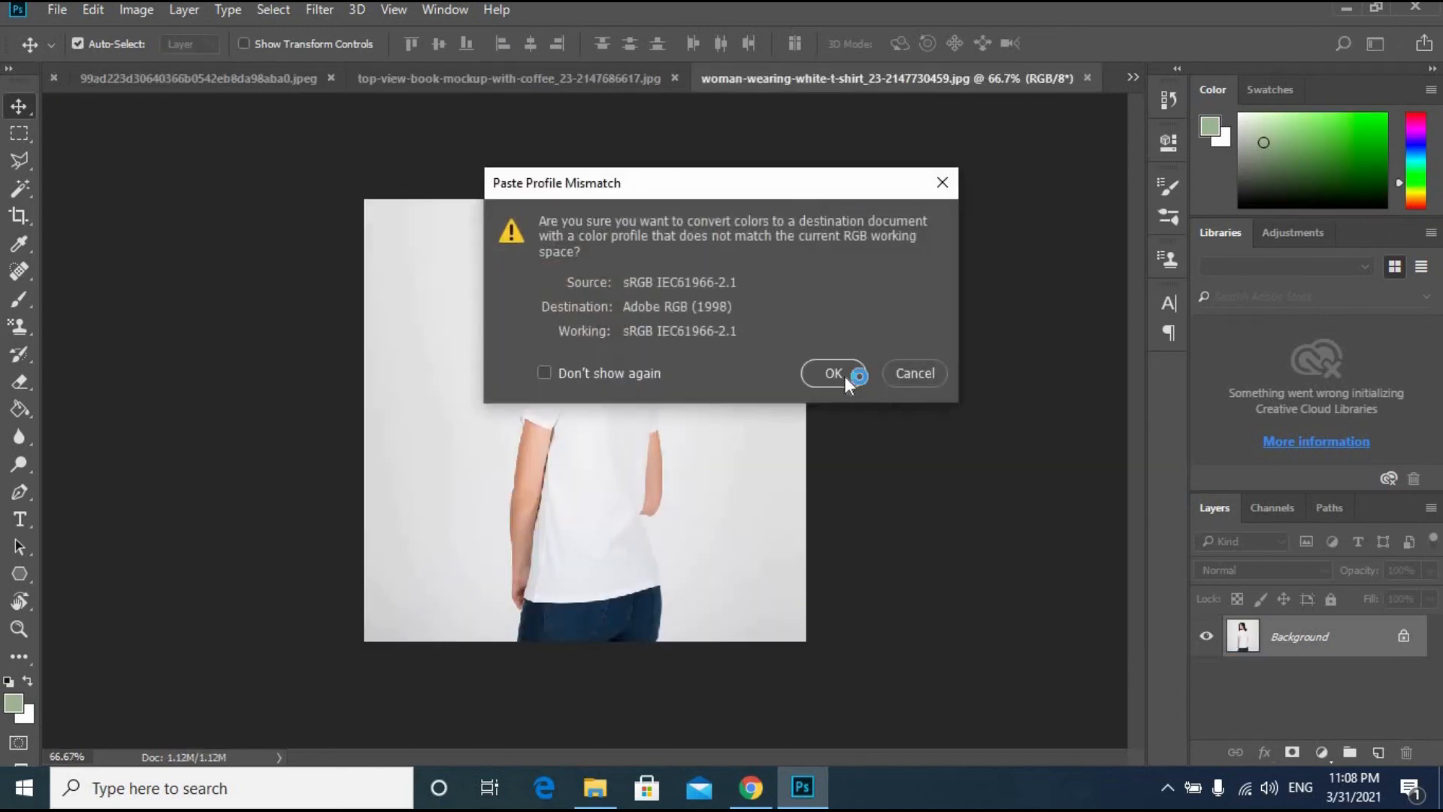
pyautogui.click(833, 374)
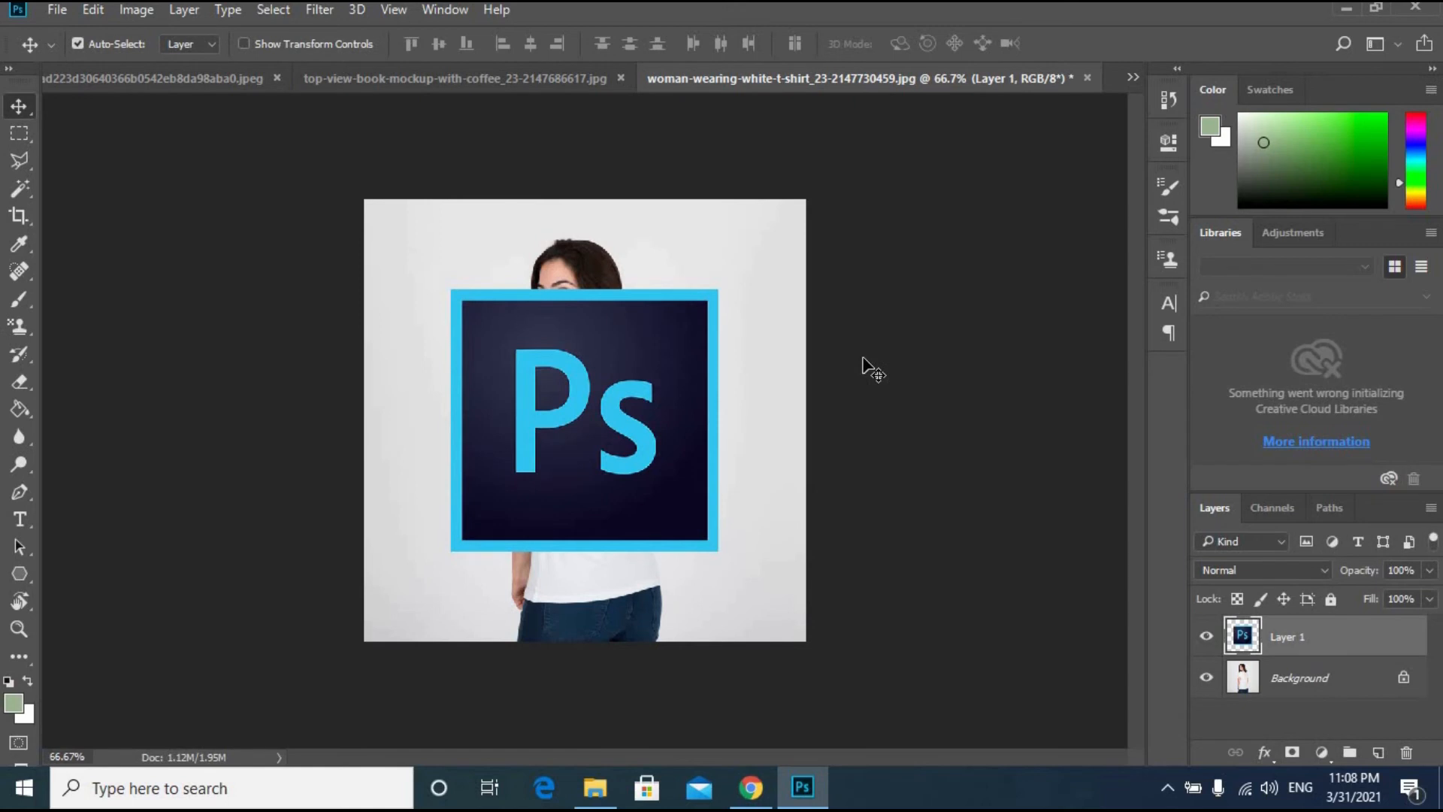
# Step: Free-transform the pasted logo to about 51% of its size and move it onto the back of the T-shirt
pyautogui.hotkey('ctrl', '+')
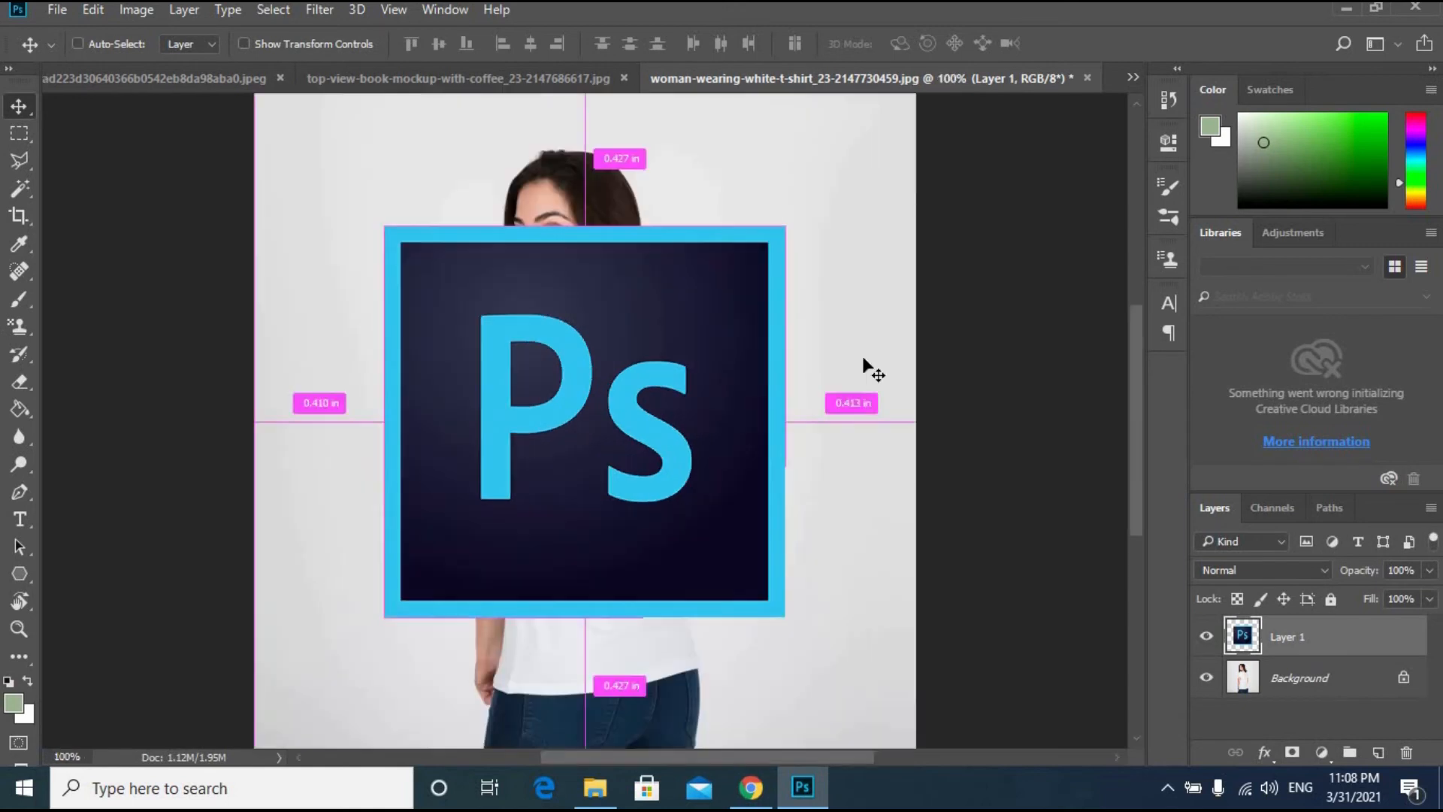
pyautogui.hotkey('ctrl', 't')
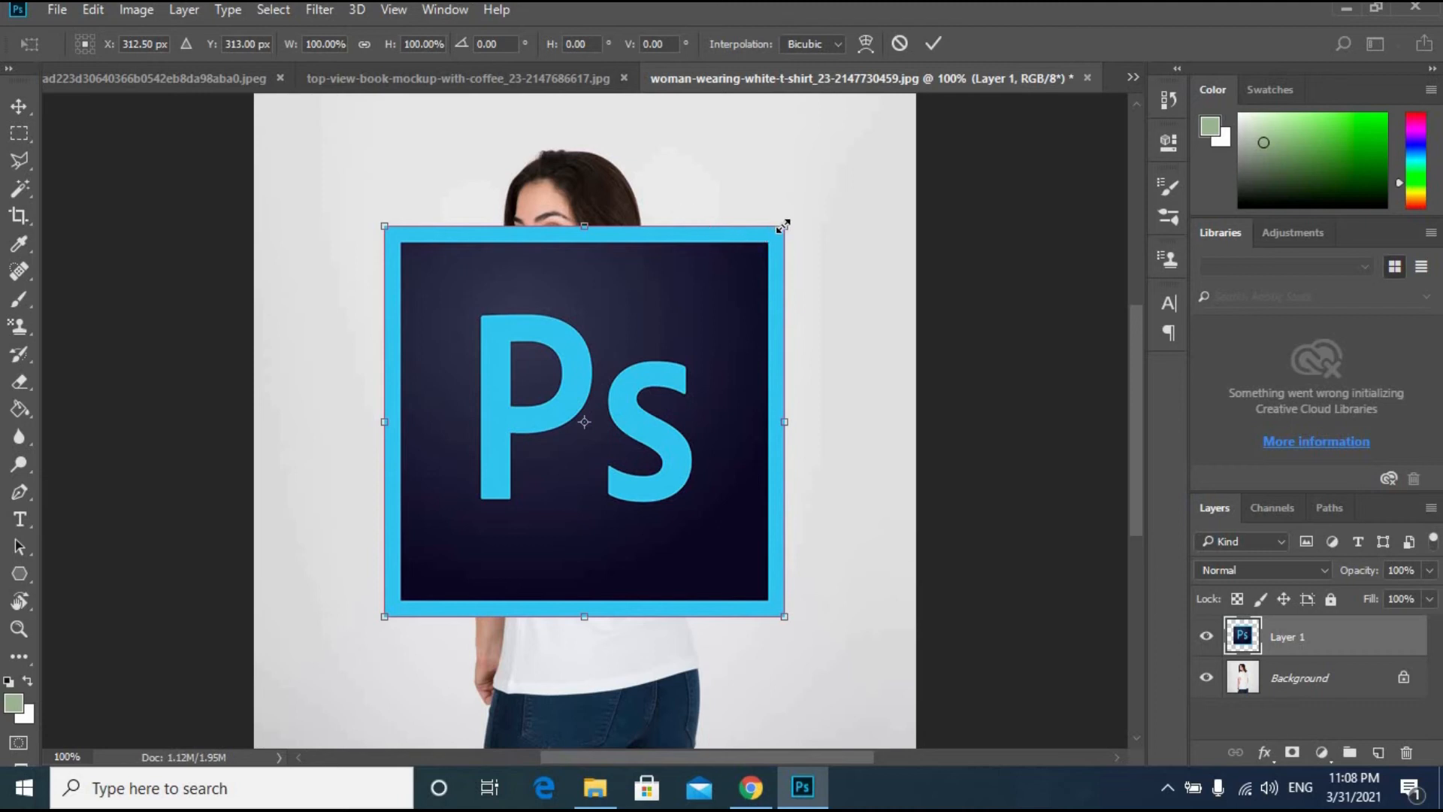
pyautogui.moveTo(783, 225); pyautogui.dragTo(564, 389)
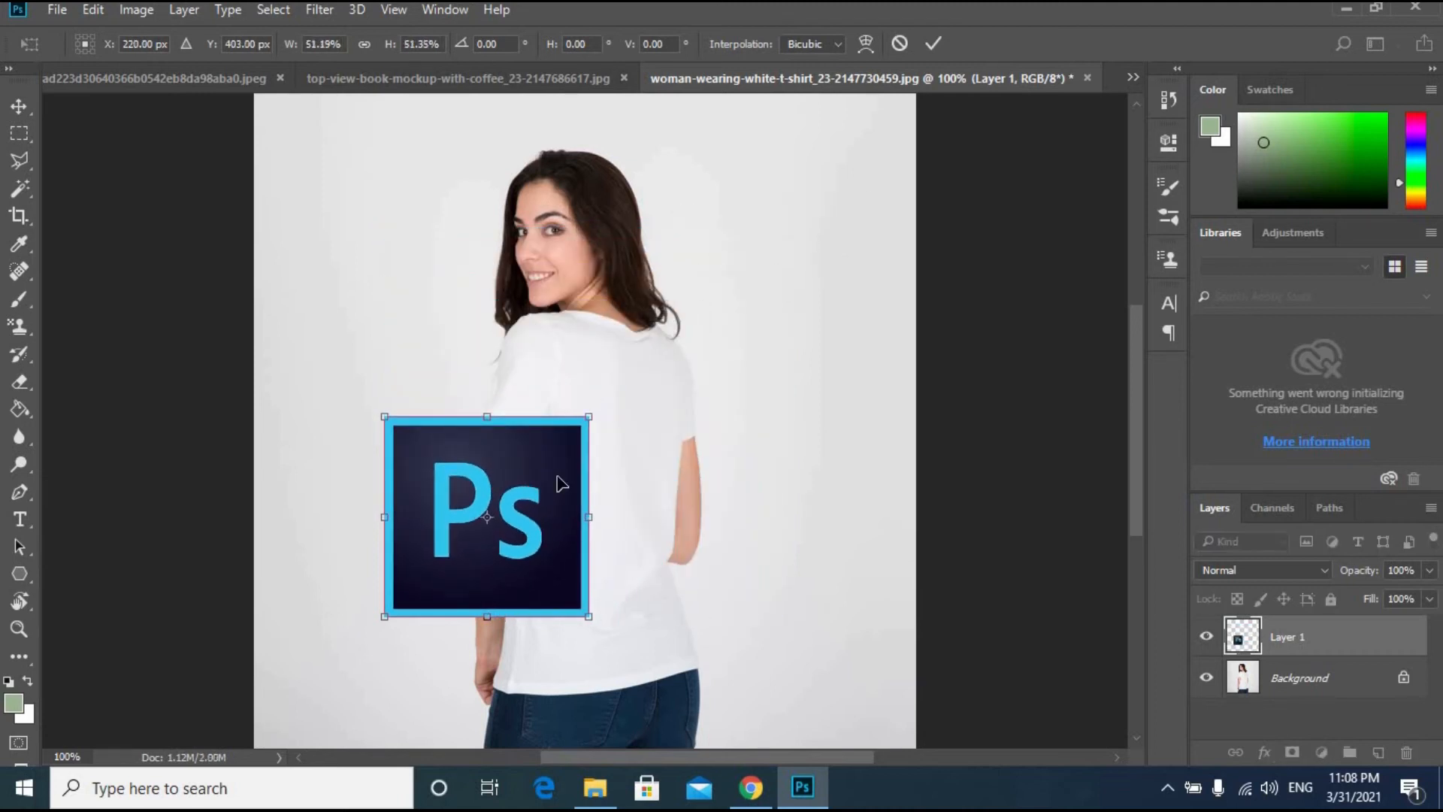
pyautogui.moveTo(508, 482); pyautogui.dragTo(643, 457)
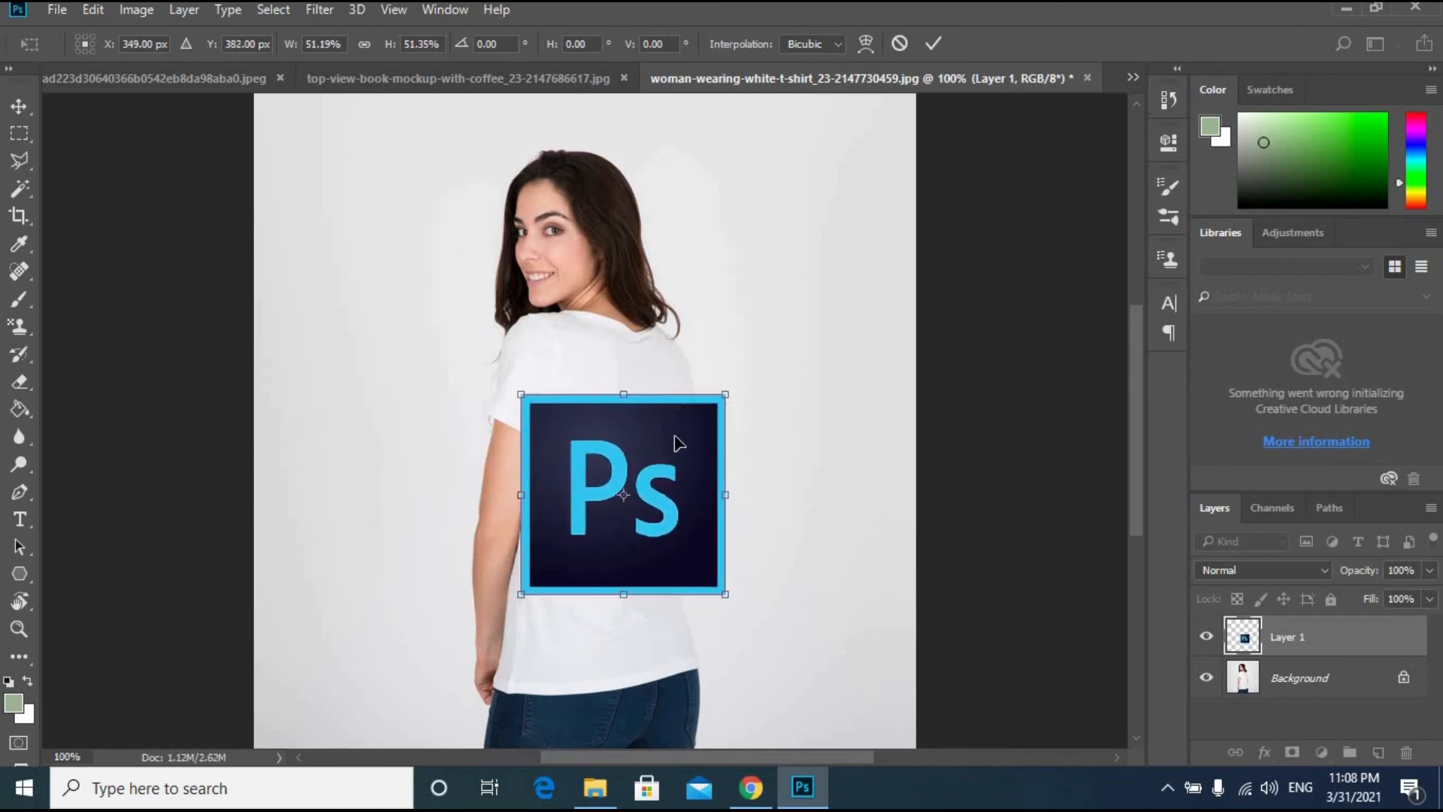
# Step: Switch the transform to Warp and pull the logo's left corners and edge handles inward to follow the shirt's left side
pyautogui.rightClick(672, 439)
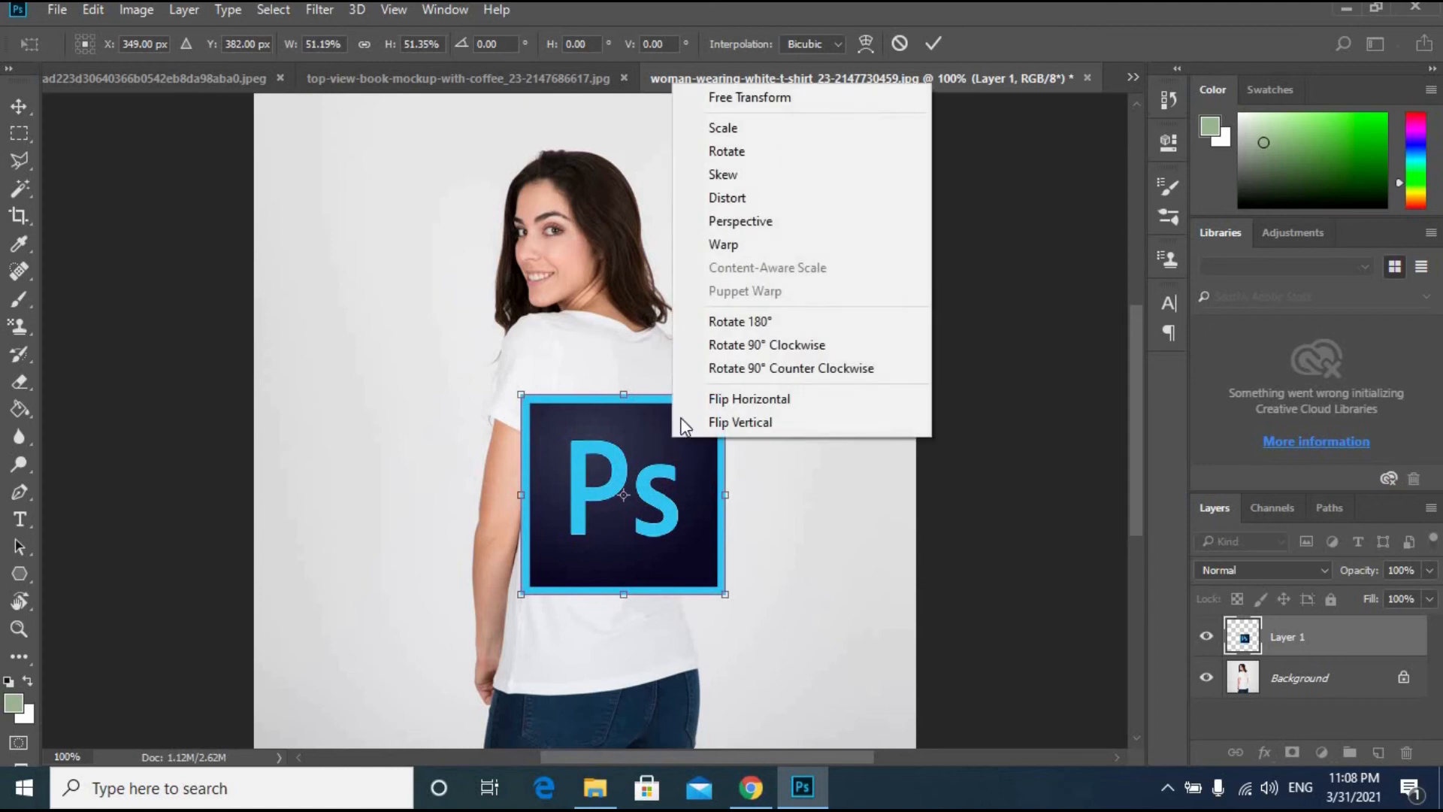
pyautogui.click(783, 245)
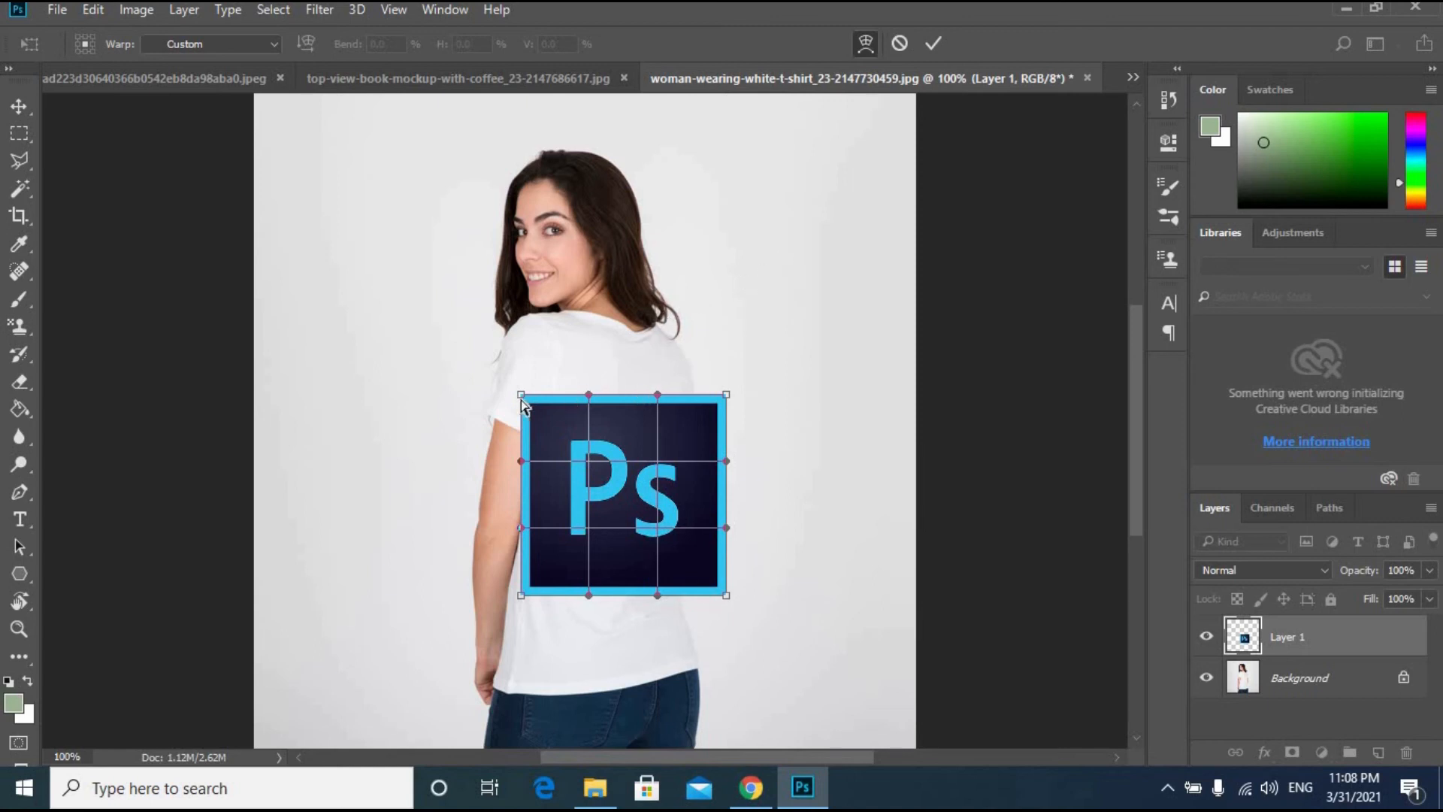
pyautogui.moveTo(524, 398); pyautogui.dragTo(550, 390)
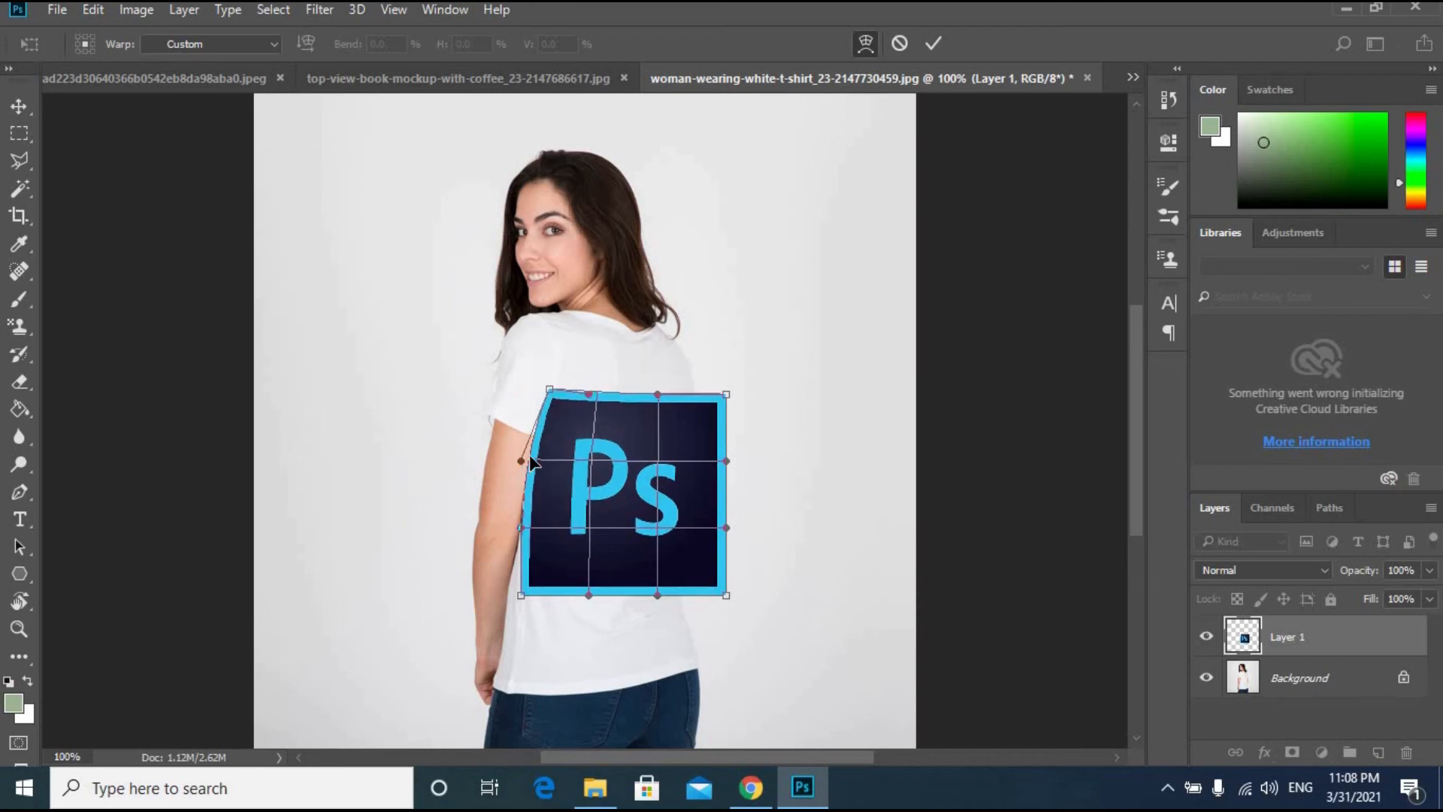
pyautogui.moveTo(551, 460); pyautogui.dragTo(559, 464)
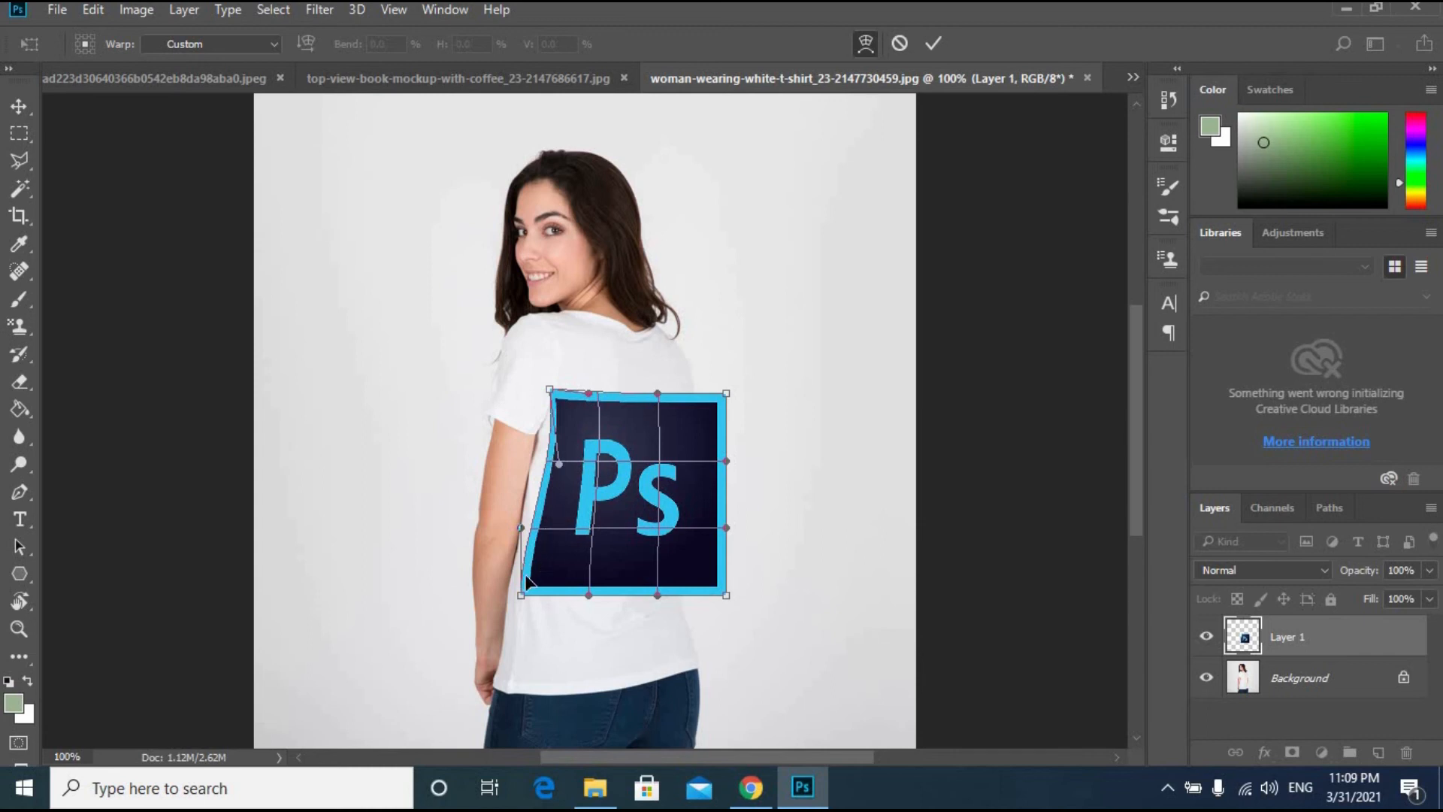
pyautogui.moveTo(521, 600); pyautogui.dragTo(544, 599)
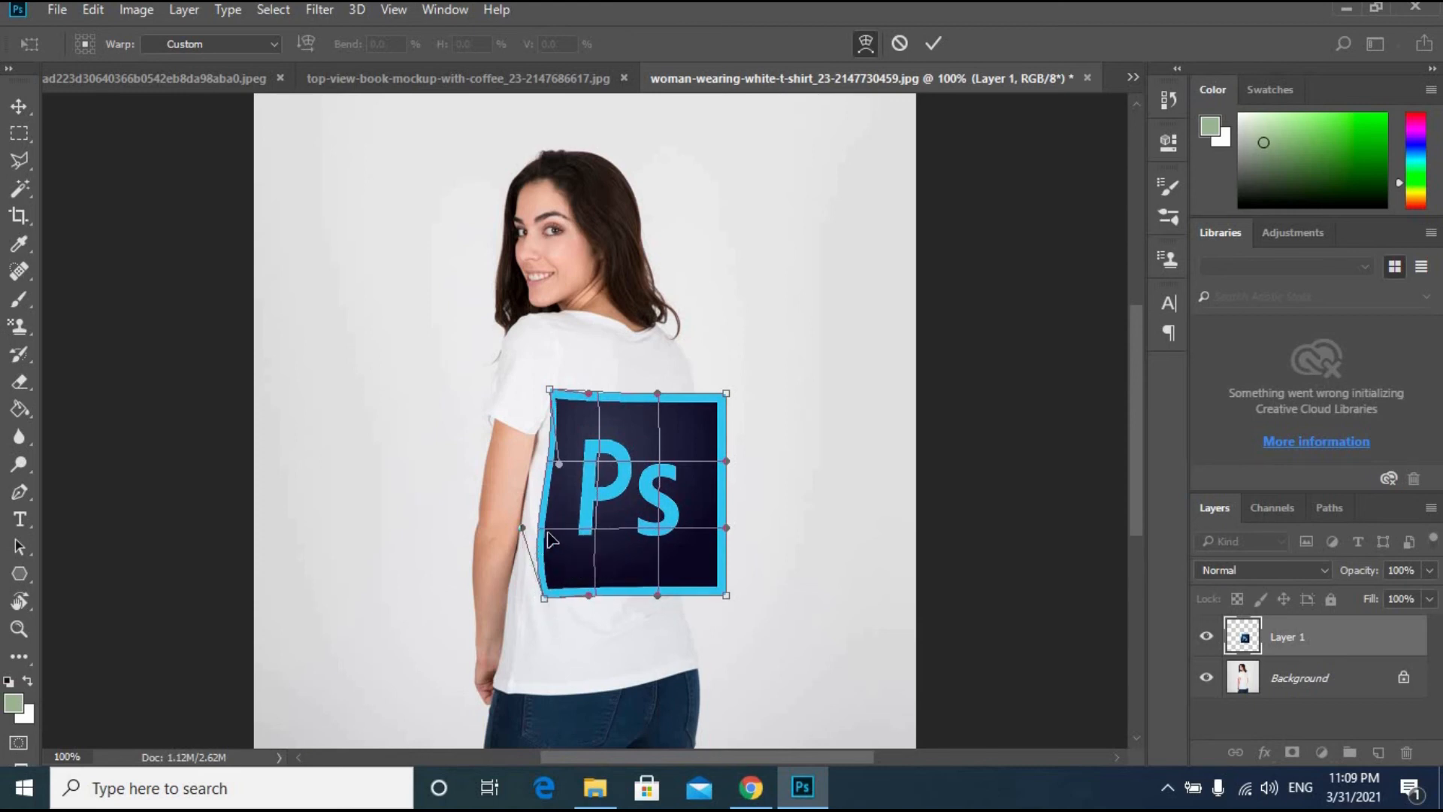
pyautogui.moveTo(542, 539); pyautogui.dragTo(548, 538)
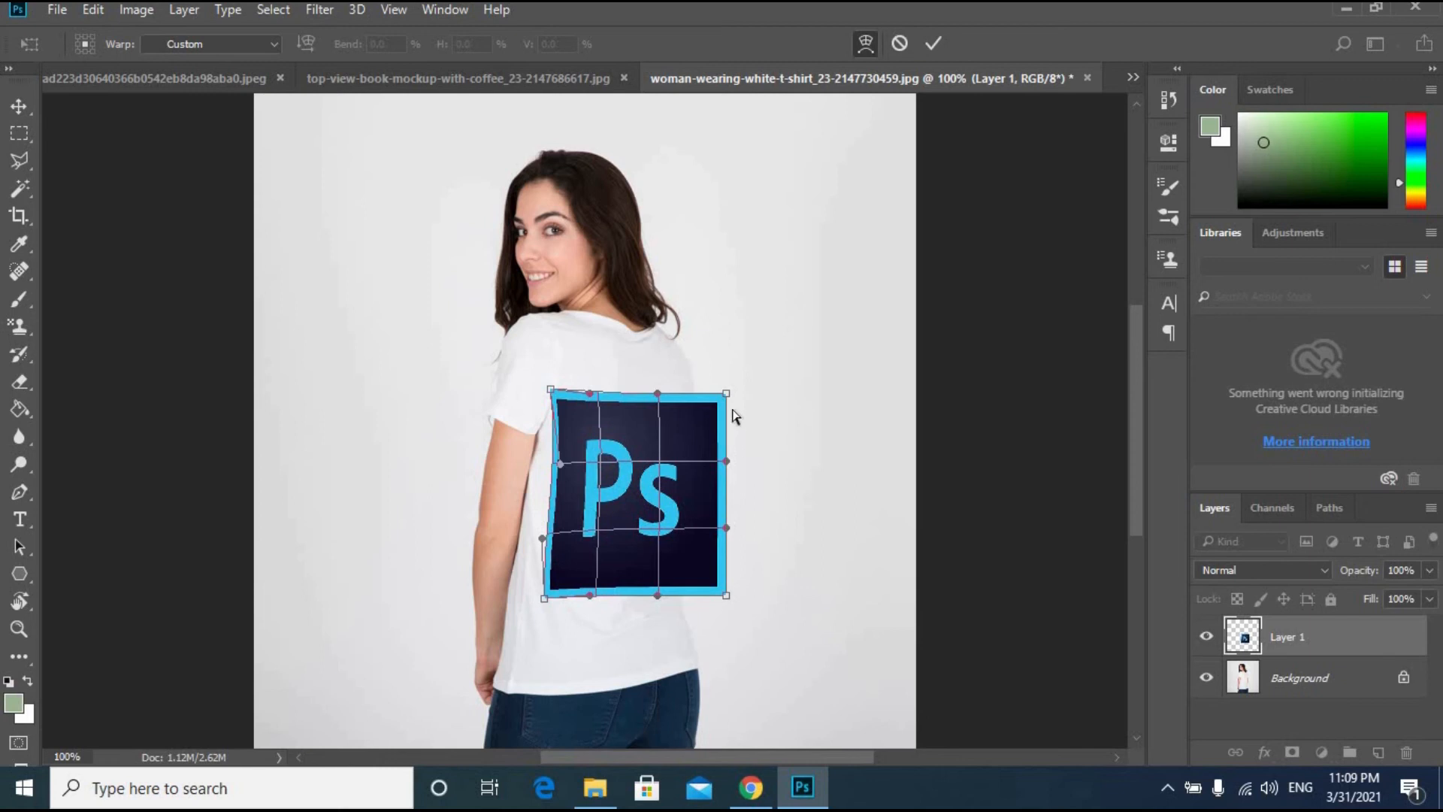
# Step: Warp the logo's right corners and edge handles inward to fit the shirt's back, and fine-tune the lower-left handle
pyautogui.moveTo(709, 404); pyautogui.dragTo(688, 397)
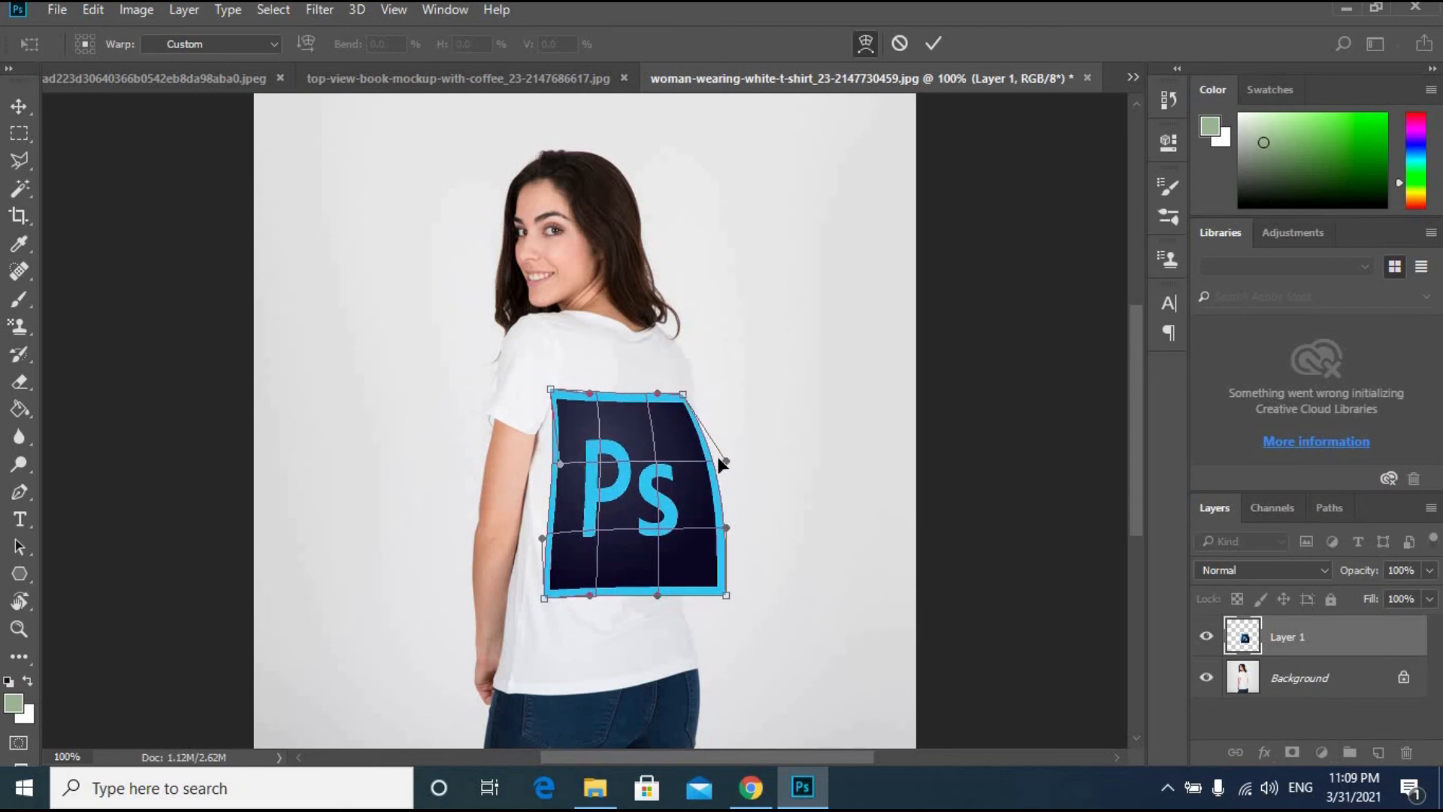
pyautogui.moveTo(720, 459); pyautogui.dragTo(651, 463)
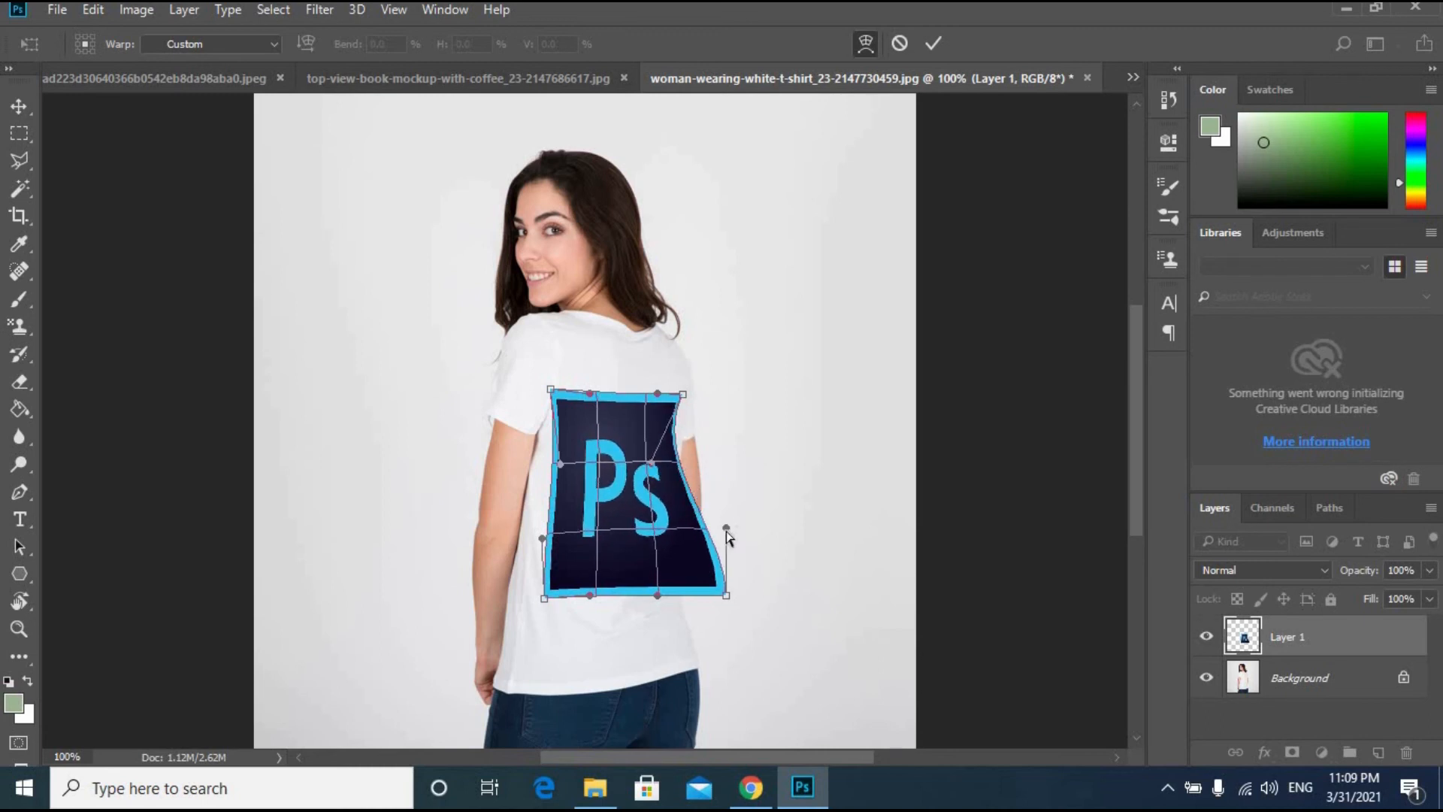
pyautogui.moveTo(726, 529); pyautogui.dragTo(669, 539)
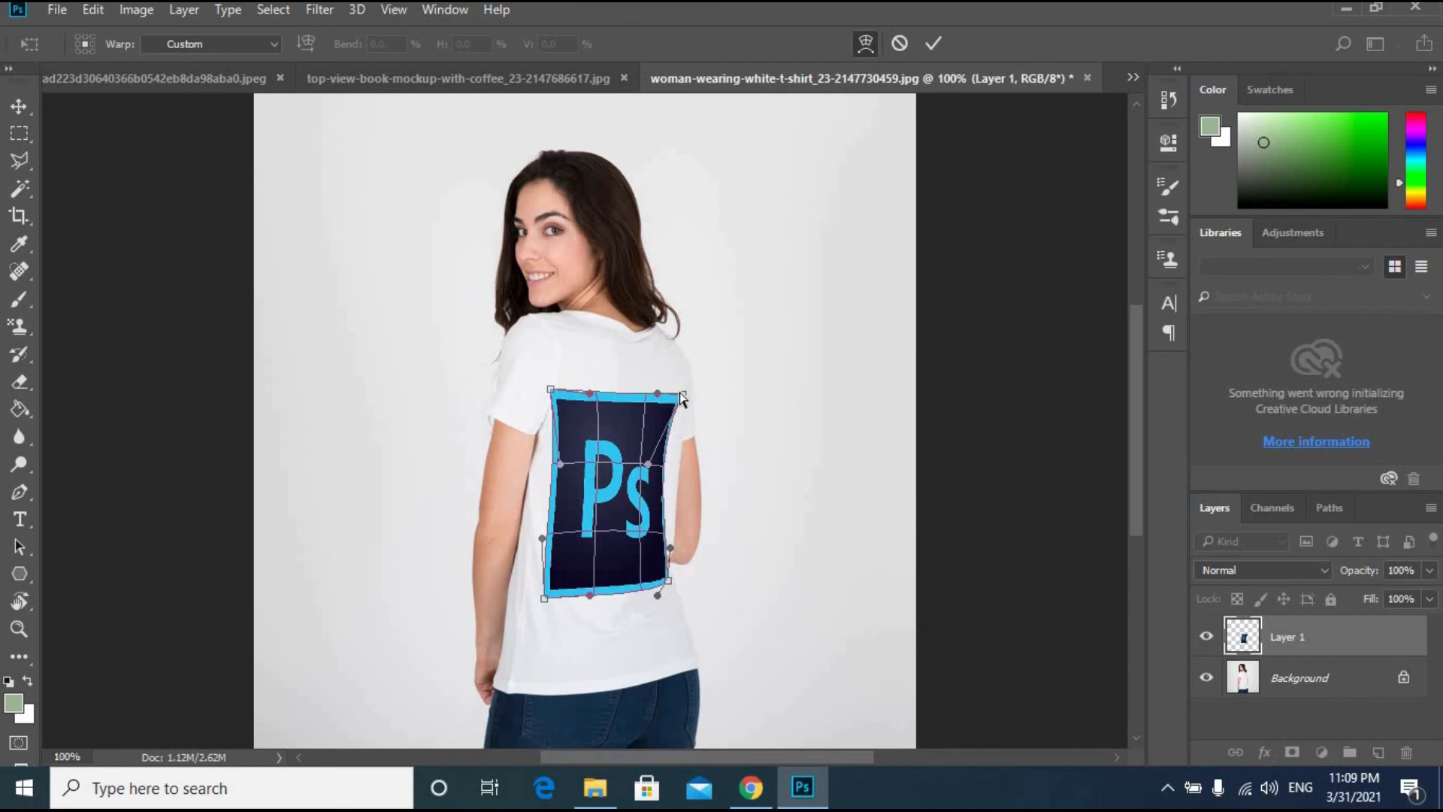
pyautogui.moveTo(681, 402); pyautogui.dragTo(648, 392)
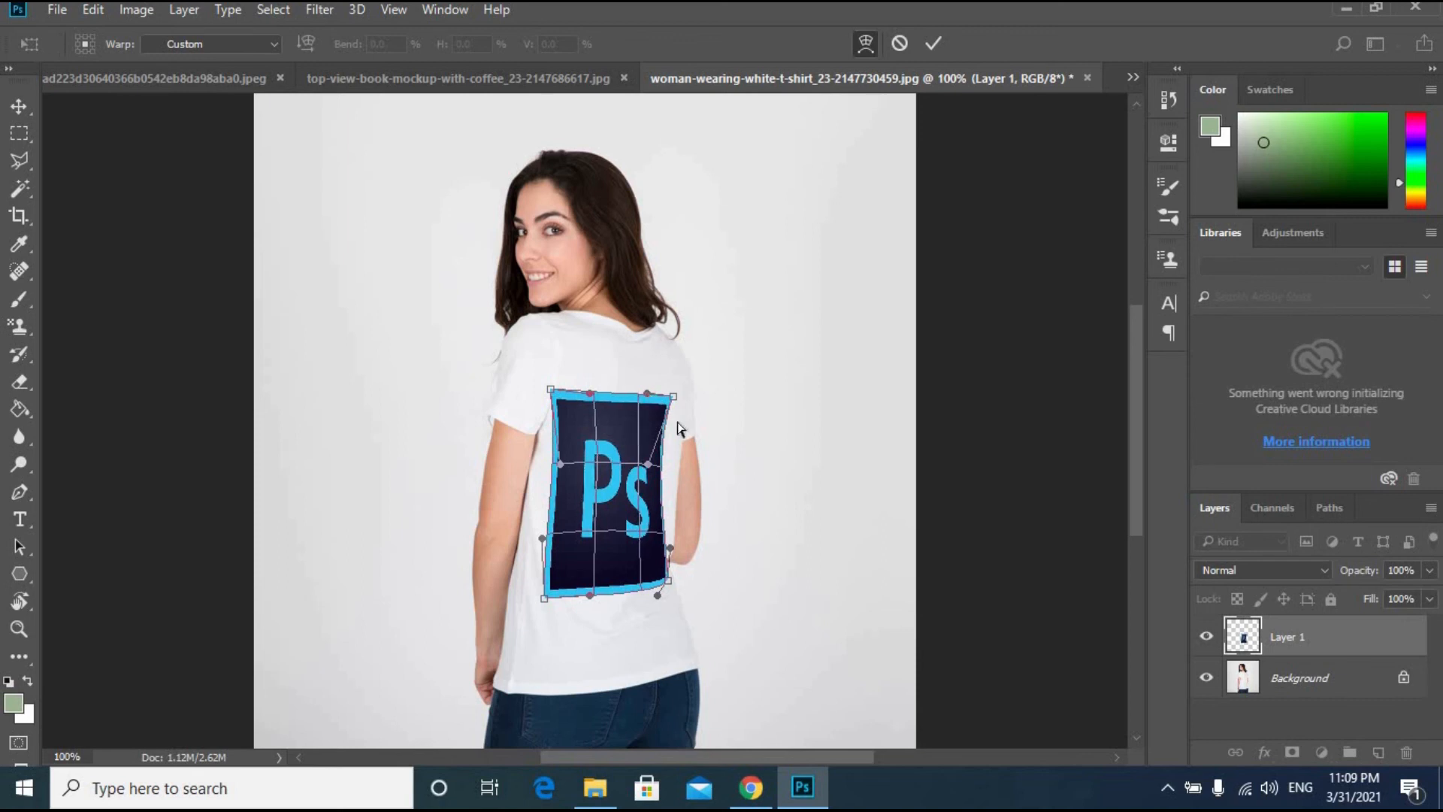
pyautogui.moveTo(661, 458); pyautogui.dragTo(667, 457)
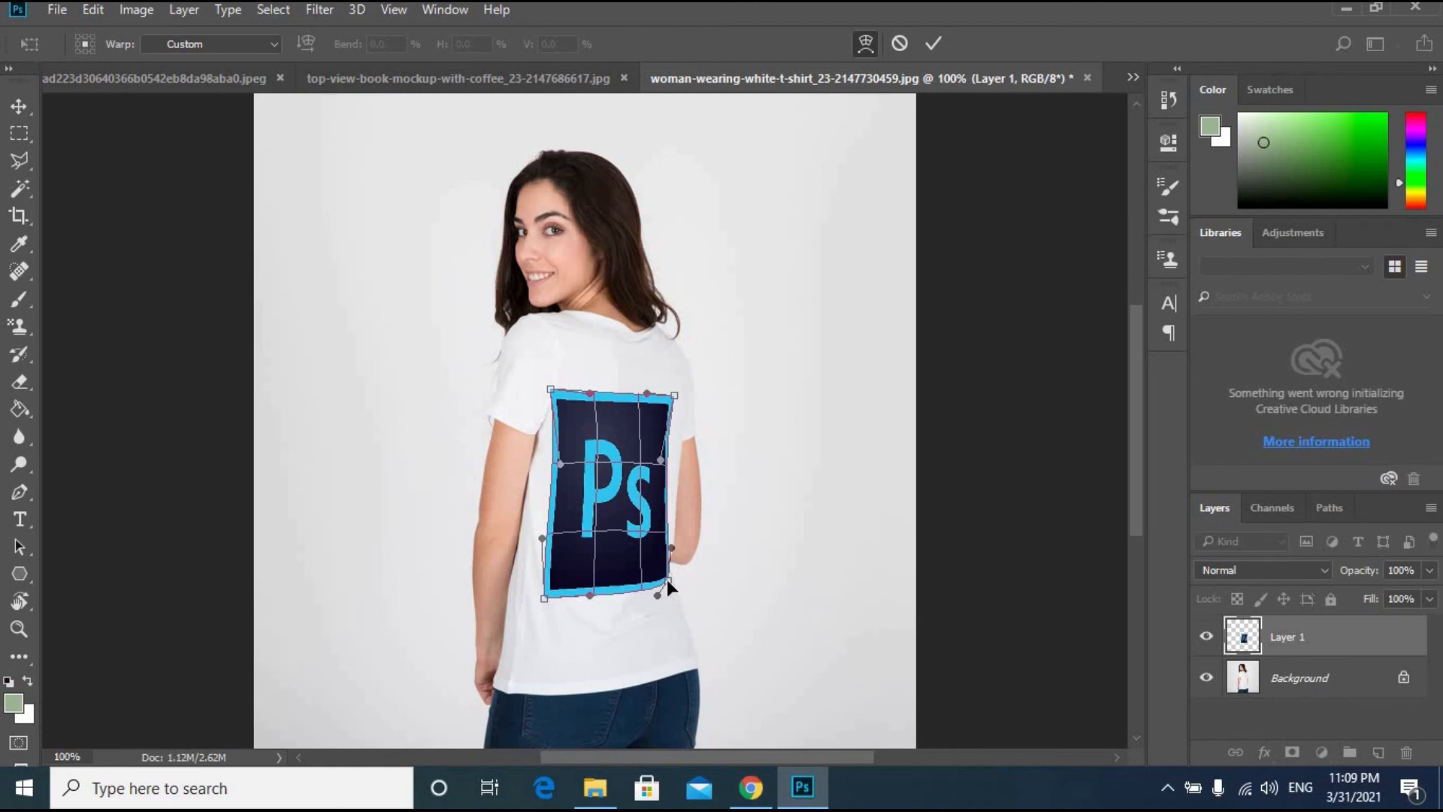
pyautogui.moveTo(668, 584); pyautogui.dragTo(662, 587)
pyautogui.moveTo(544, 539); pyautogui.dragTo(549, 542)
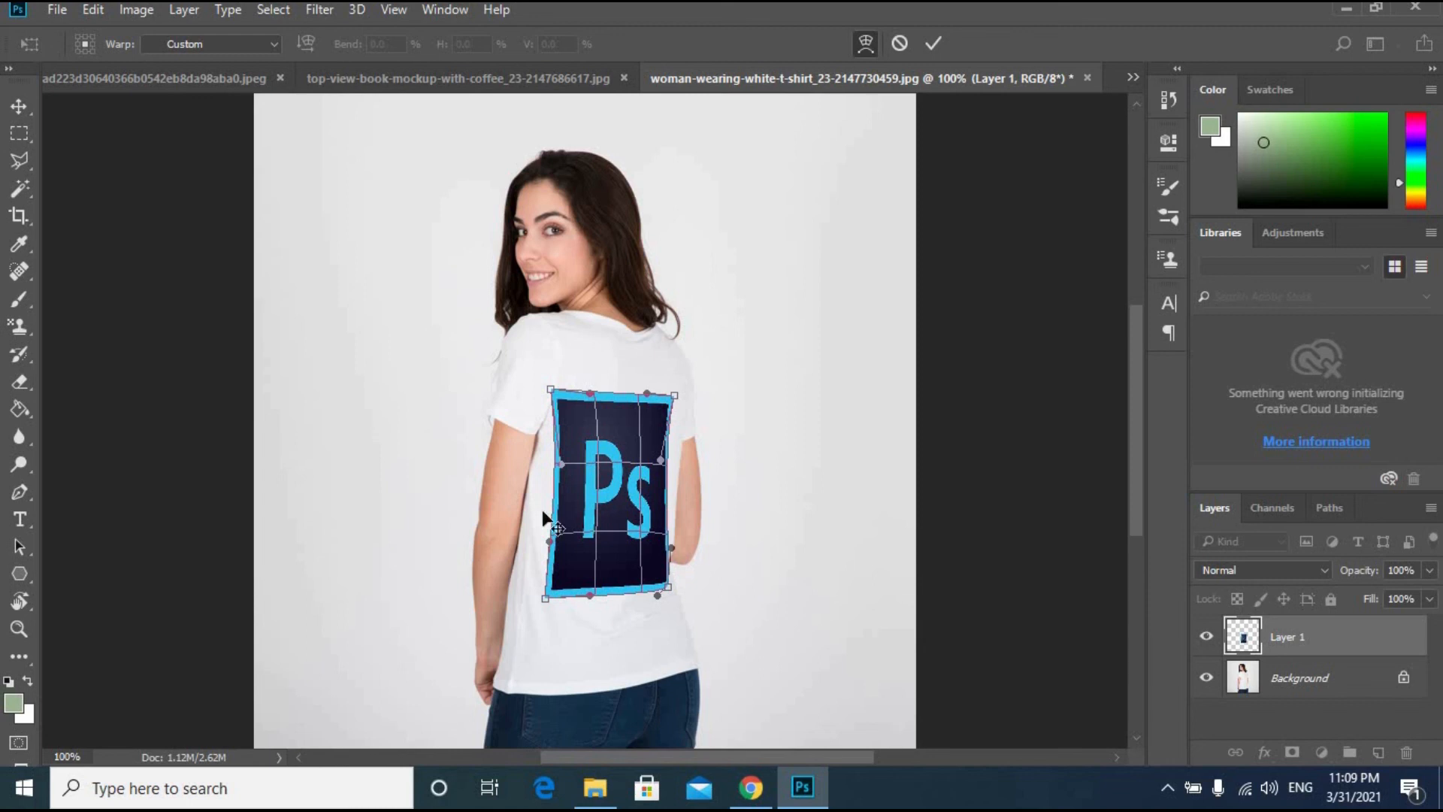
# Step: Apply the warp and set the logo layer's blend mode to Multiply
pyautogui.press('Return')
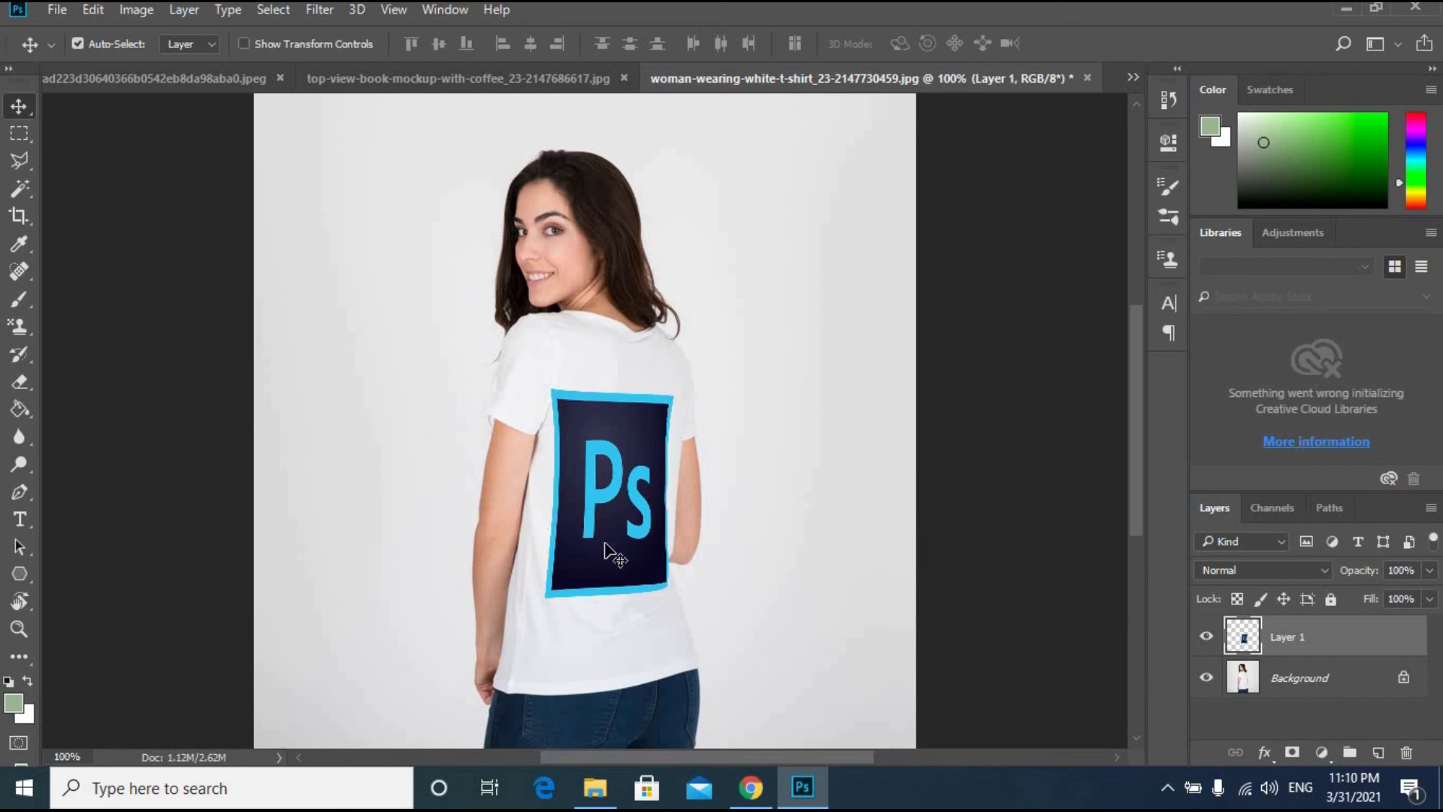
pyautogui.click(1322, 572)
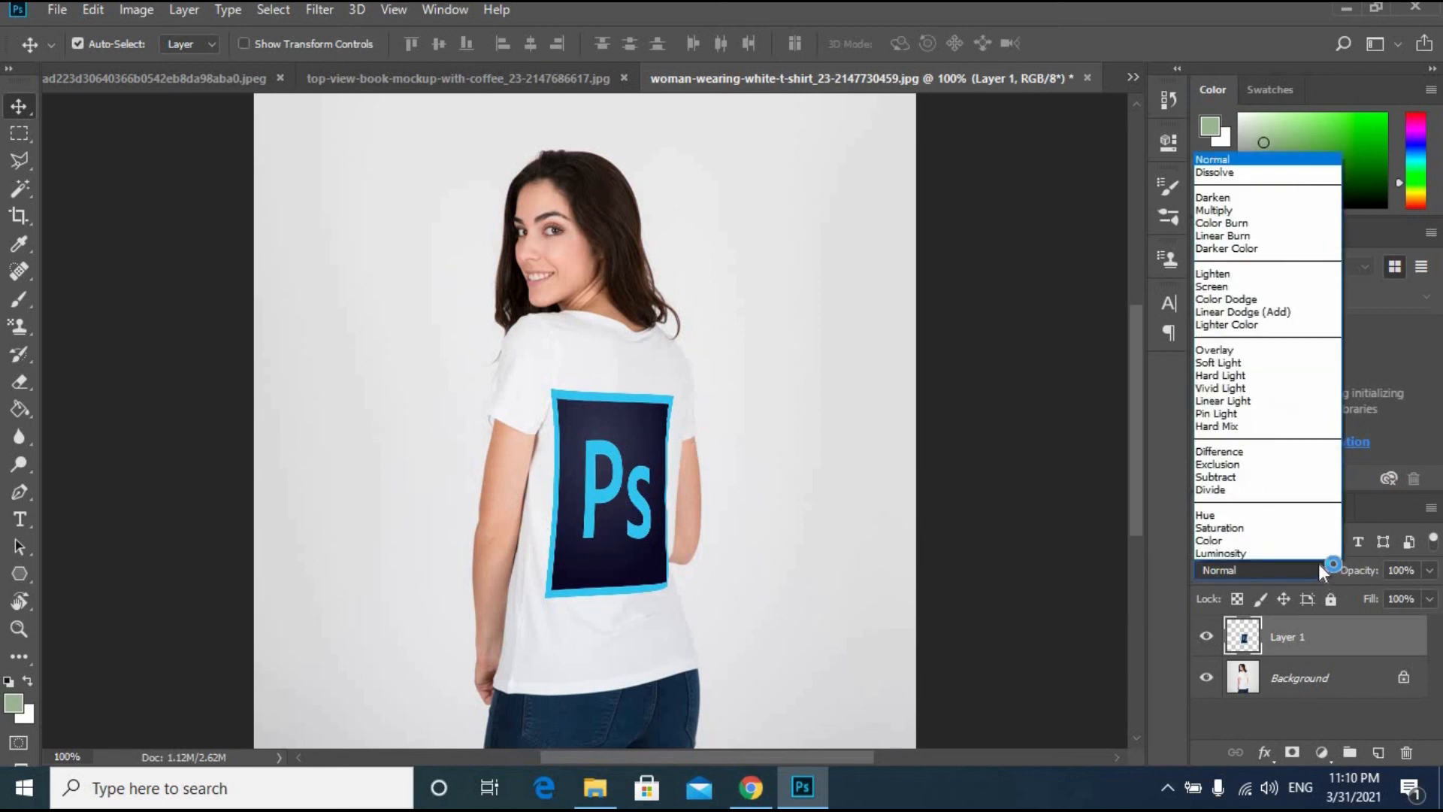
pyautogui.click(1241, 210)
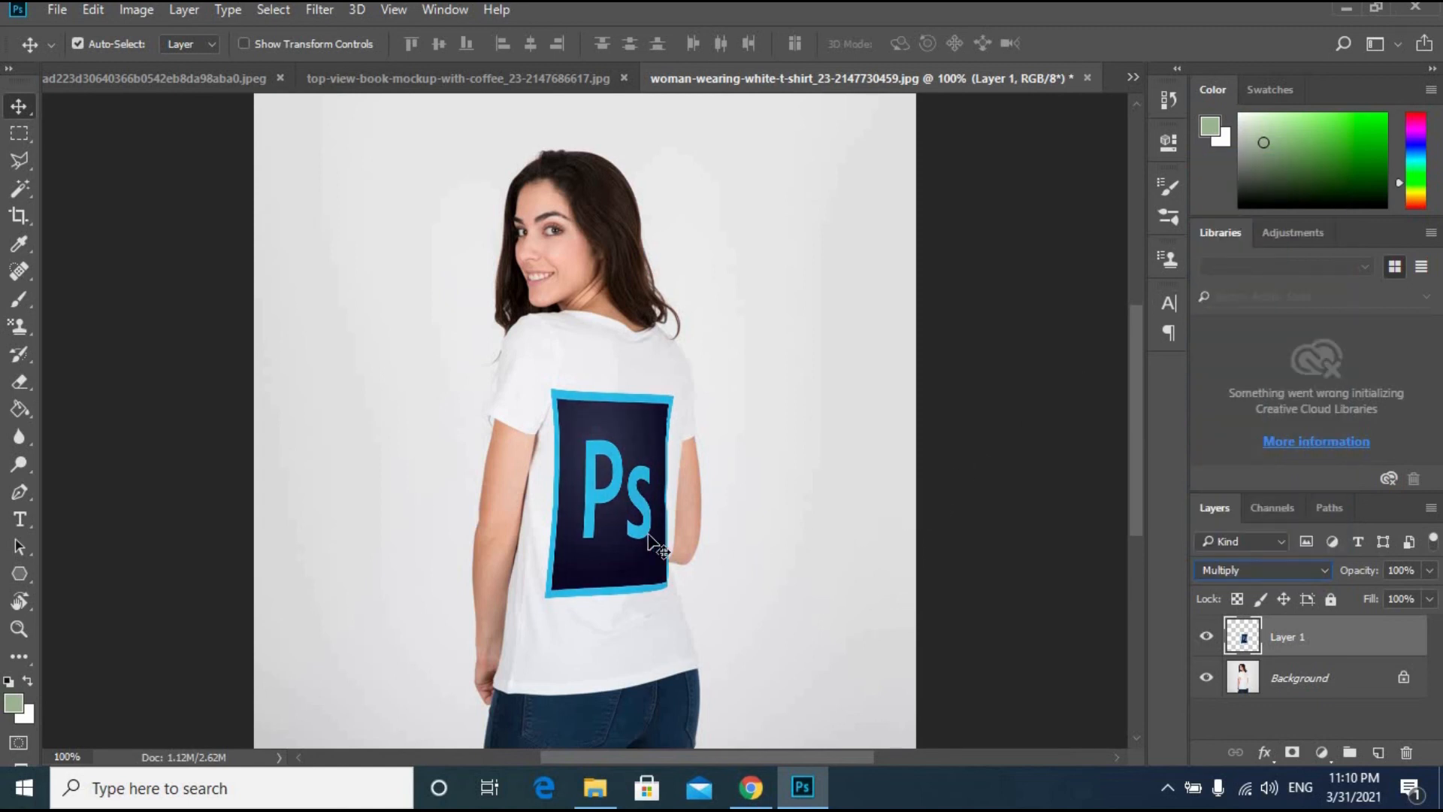
# Step: Warp the logo again, pulling its right edge and both right corners slightly inward, and apply the change
pyautogui.hotkey('ctrl', 't')
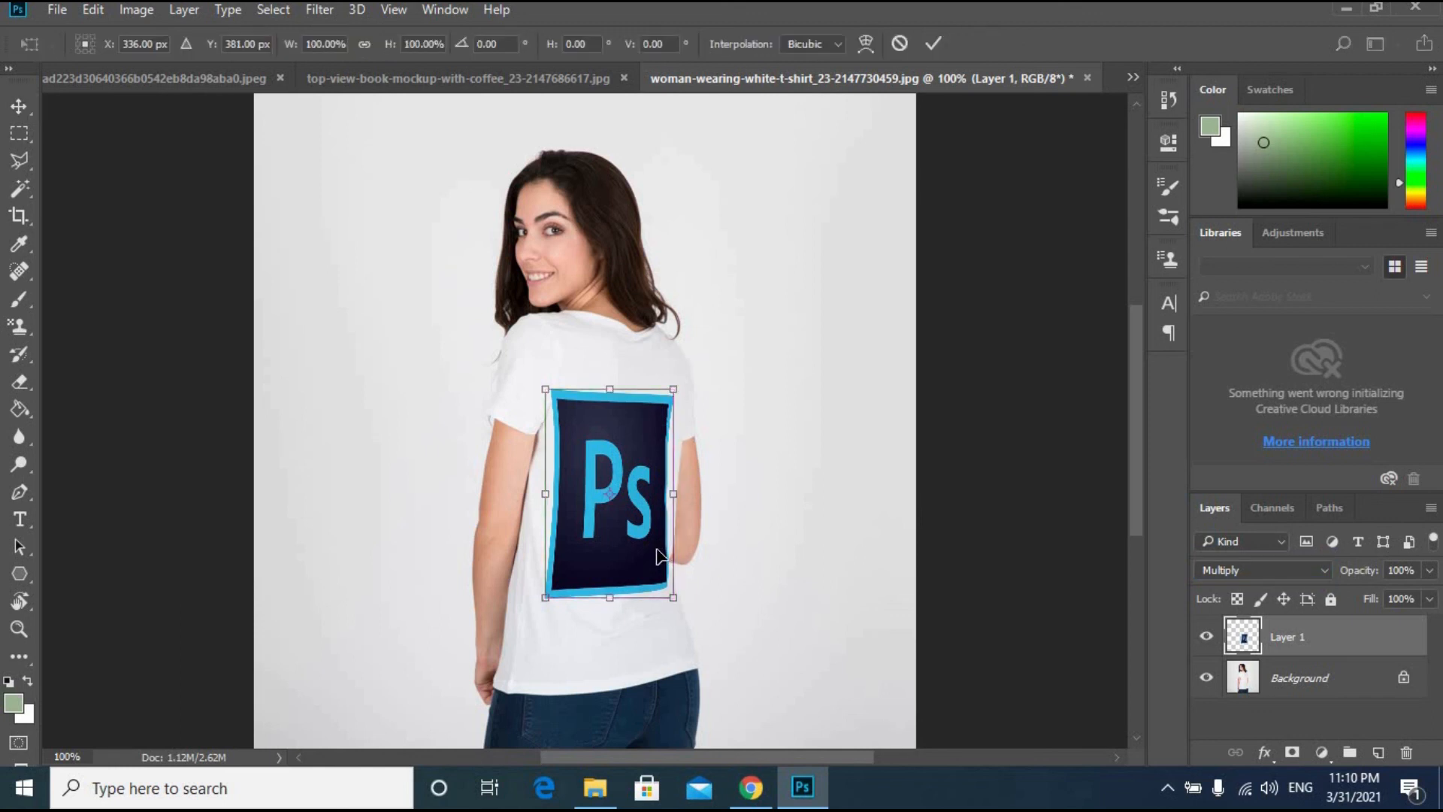
pyautogui.rightClick(657, 551)
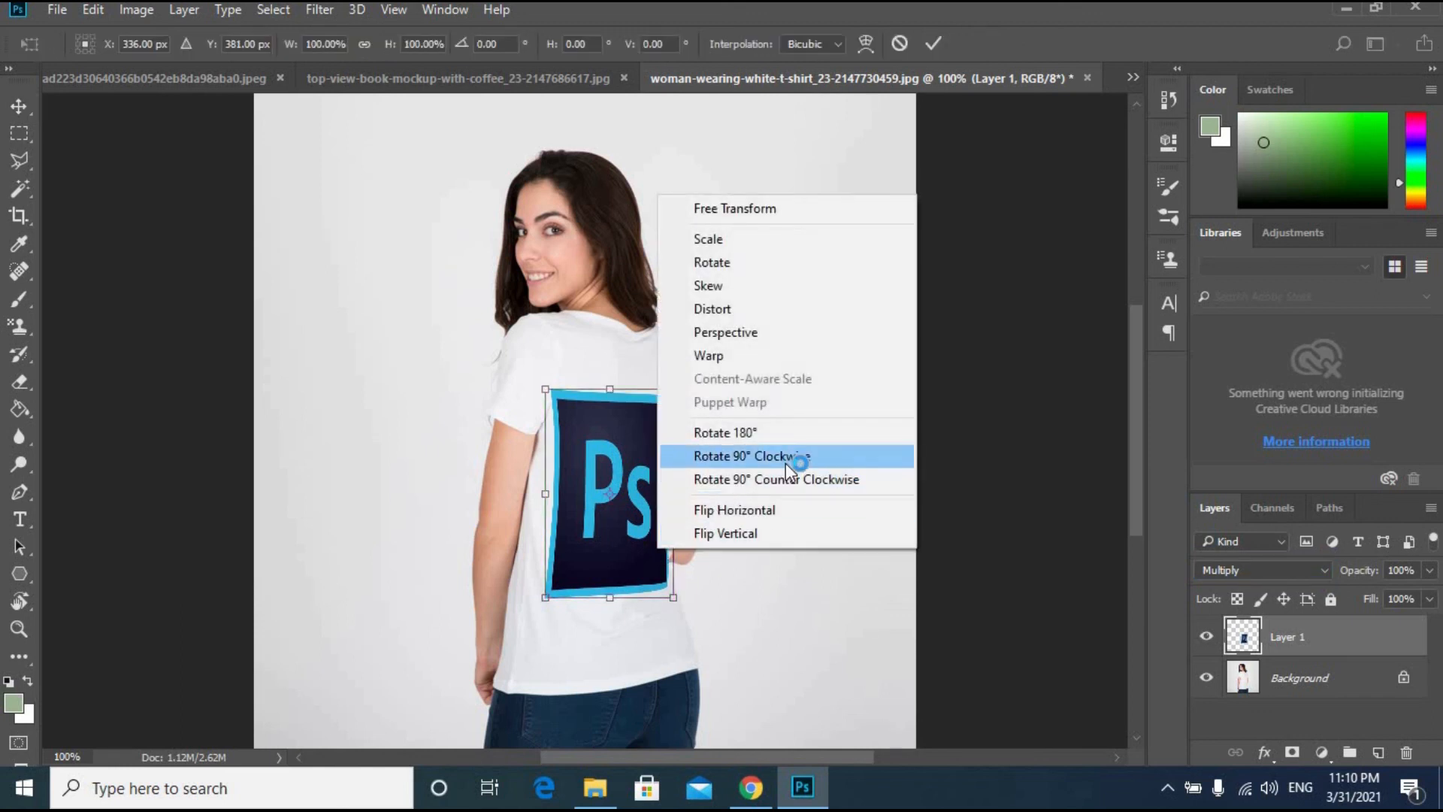
pyautogui.click(773, 358)
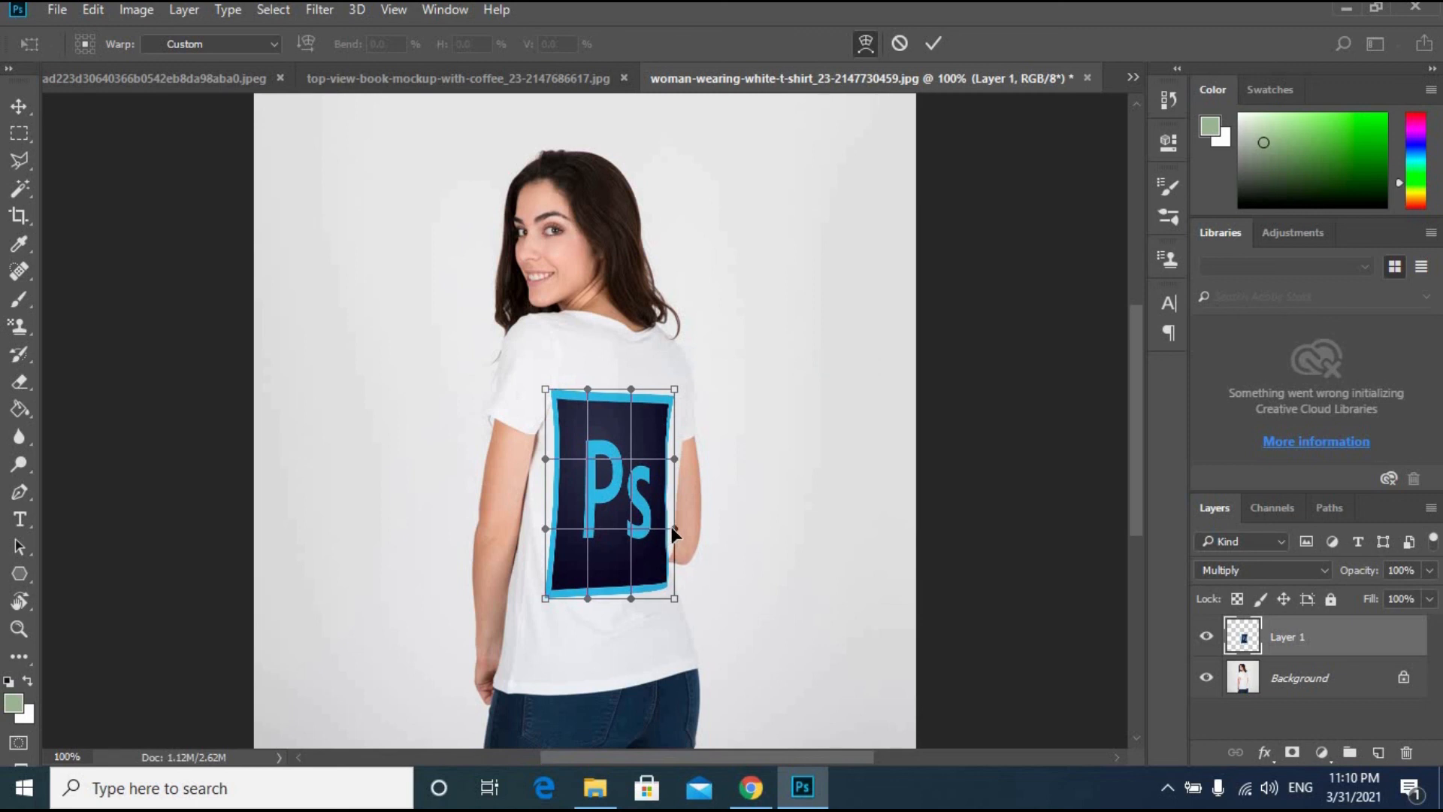
pyautogui.moveTo(671, 529); pyautogui.dragTo(659, 532)
pyautogui.moveTo(671, 605); pyautogui.dragTo(661, 599)
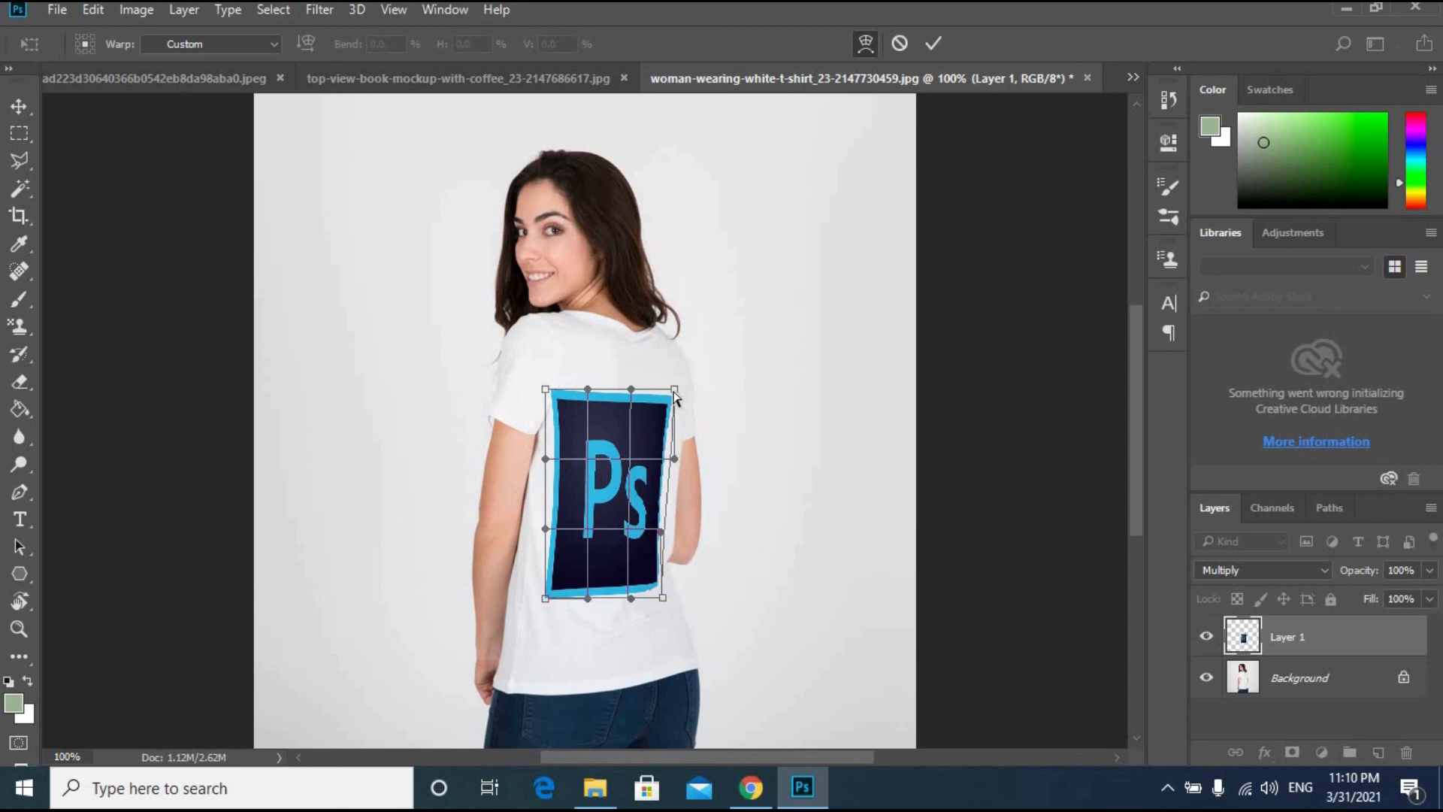
pyautogui.moveTo(668, 392); pyautogui.dragTo(666, 392)
pyautogui.press('Return')
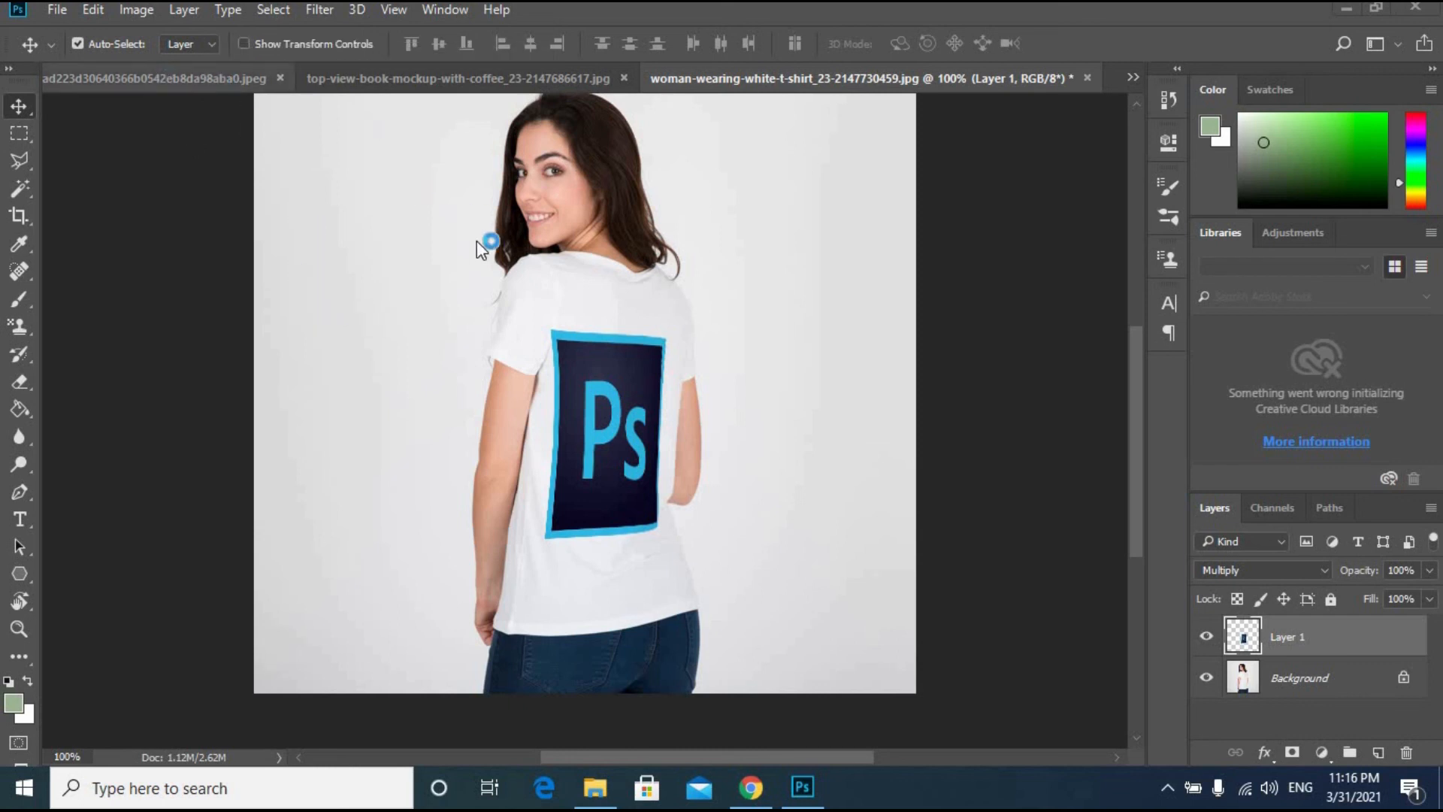
# Step: Paste another copy of the original Ps logo into the T-shirt image, accepting the colour profile conversion
pyautogui.click(162, 84)
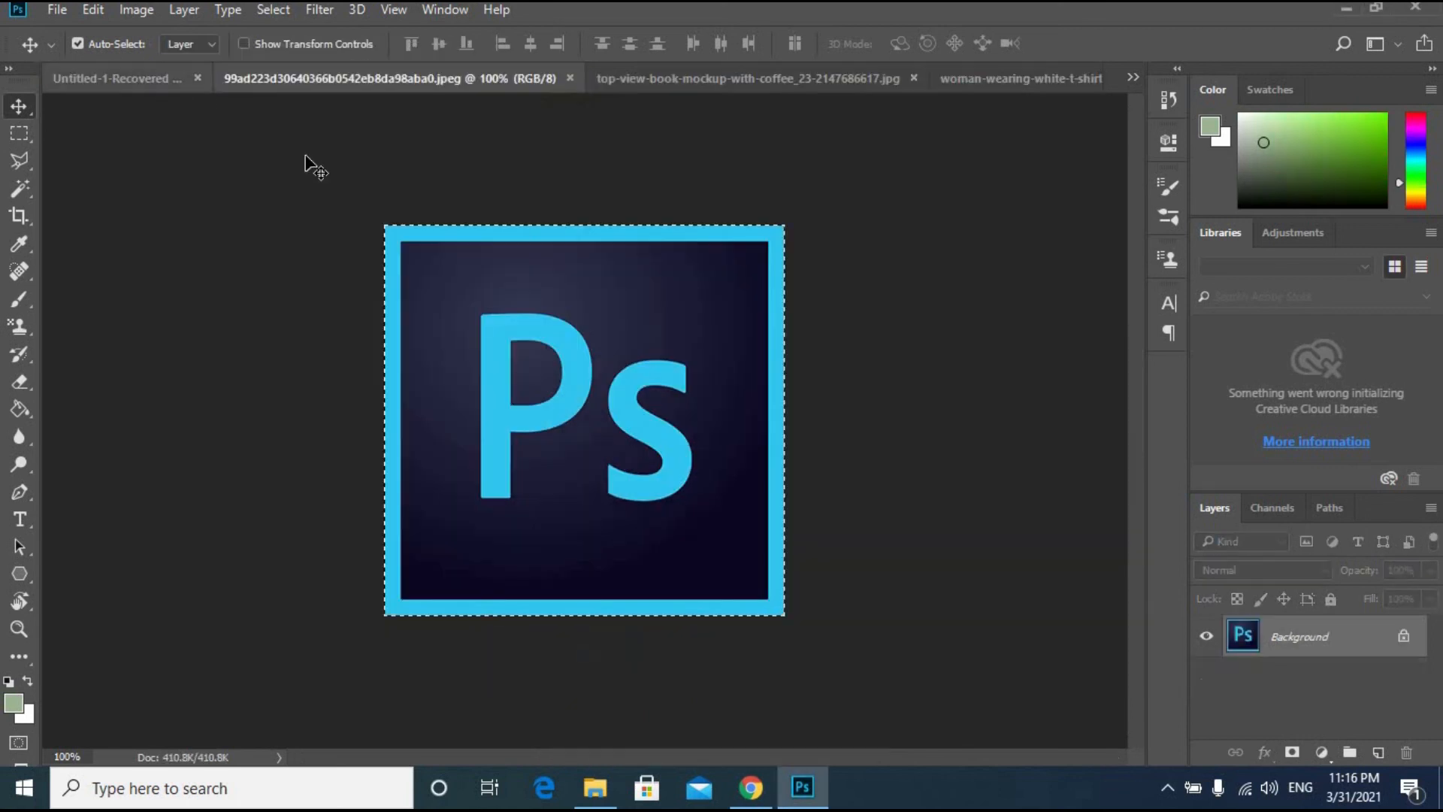
pyautogui.click(1022, 92)
pyautogui.hotkey('ctrl', 'v')
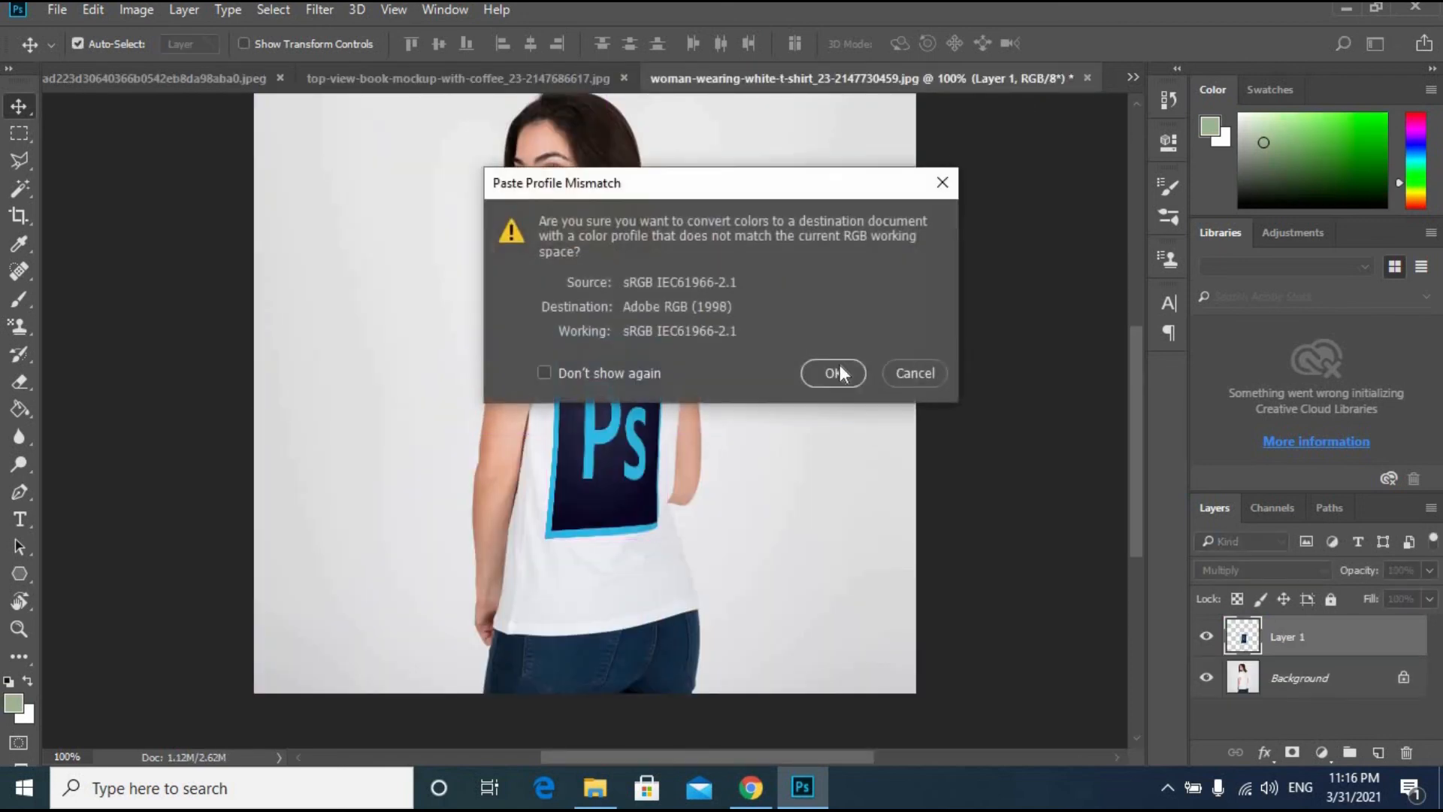
pyautogui.click(841, 372)
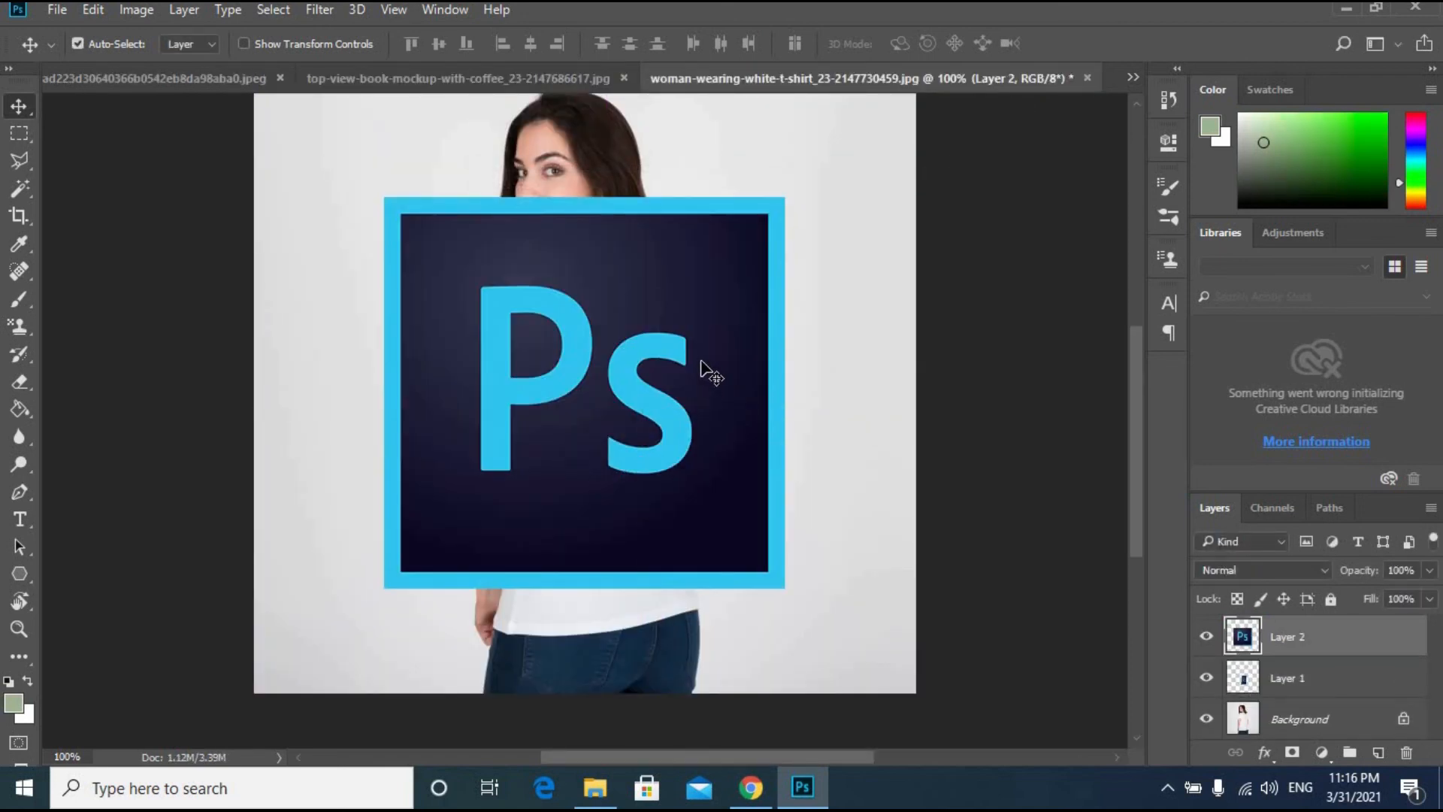
# Step: Apply a Perspective transform to the new logo copy, narrowing its right side strongly and its left side slightly
pyautogui.hotkey('ctrl', 't')
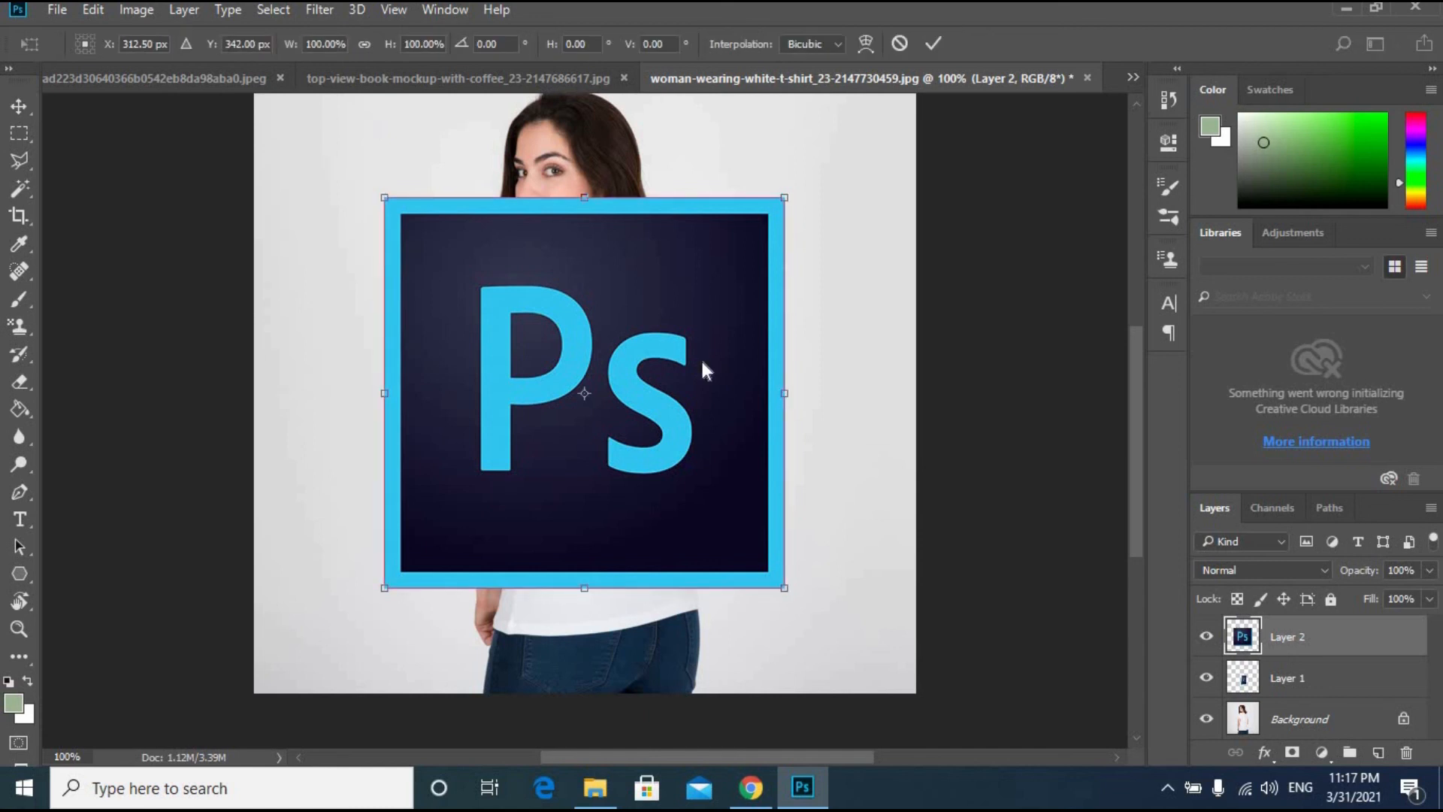
pyautogui.rightClick(701, 359)
pyautogui.click(782, 500)
pyautogui.moveTo(723, 243); pyautogui.dragTo(790, 311)
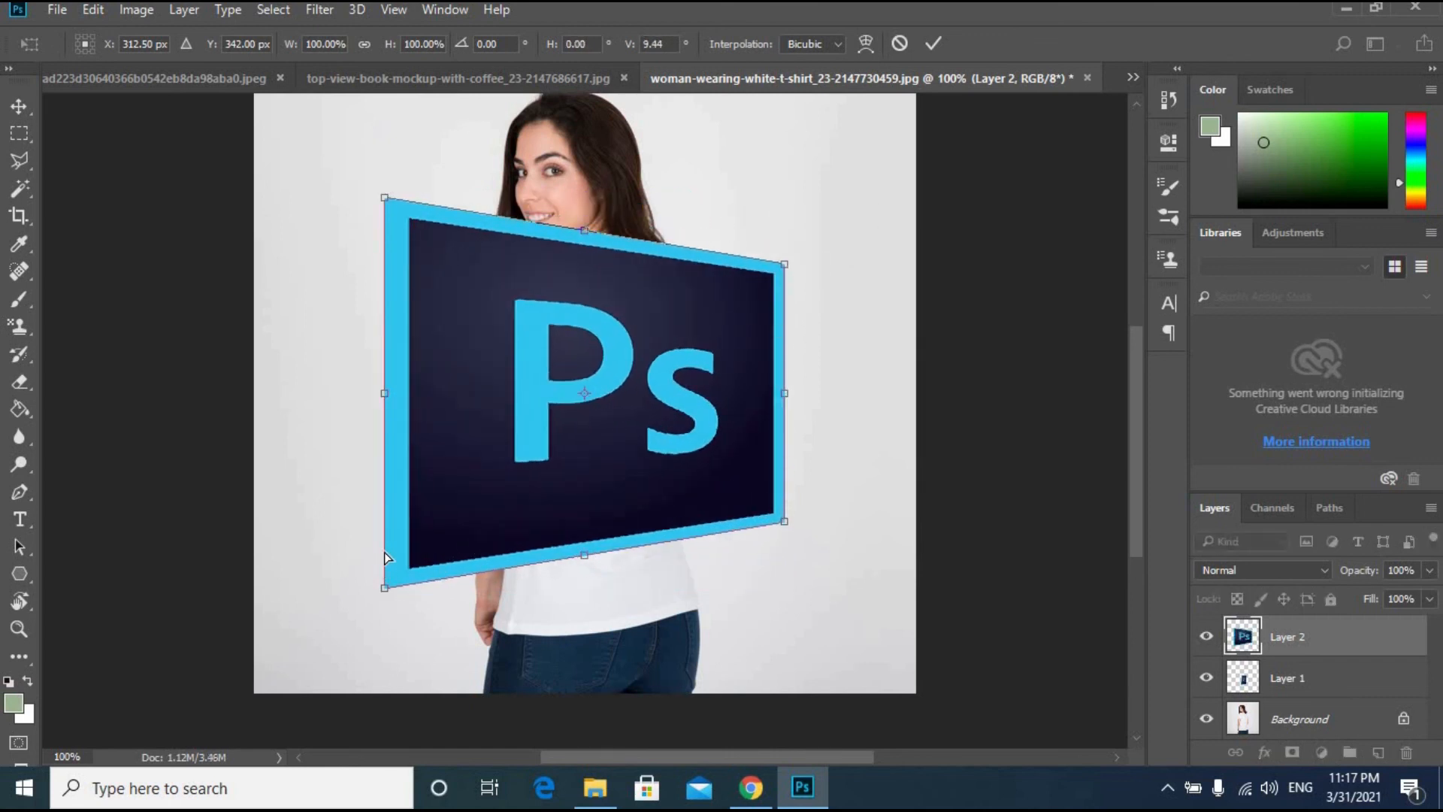
pyautogui.moveTo(385, 558)
pyautogui.mouseDown()
pyautogui.moveTo(385, 519)
pyautogui.moveTo(393, 579)
pyautogui.mouseUp()
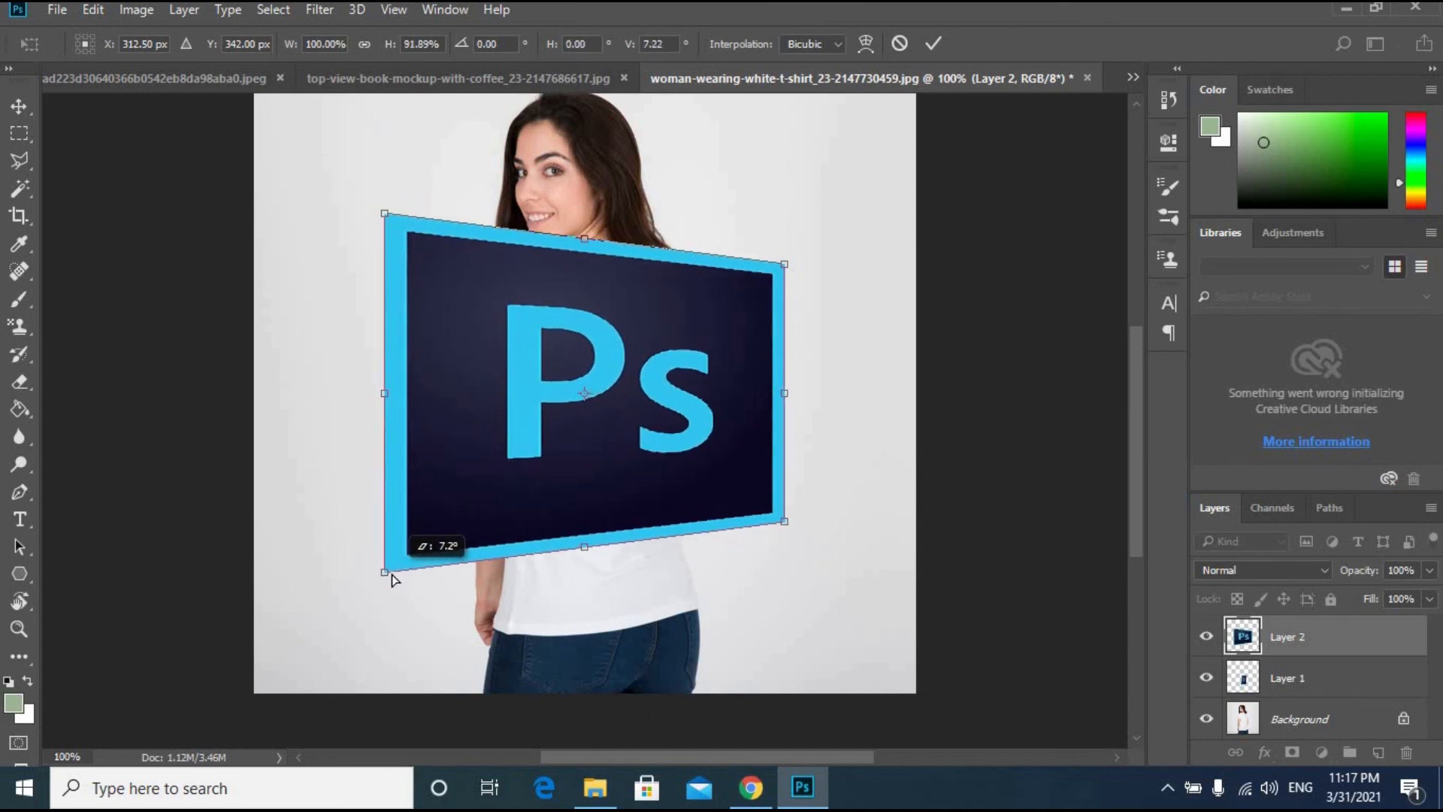